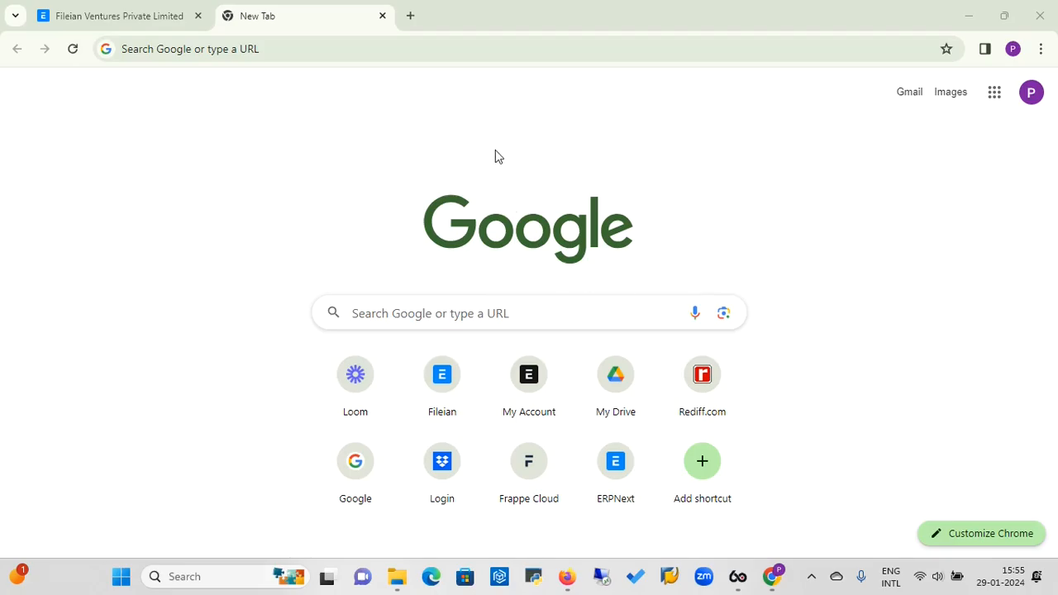
{"action": "left_click", "coordinate": [480, 57]}
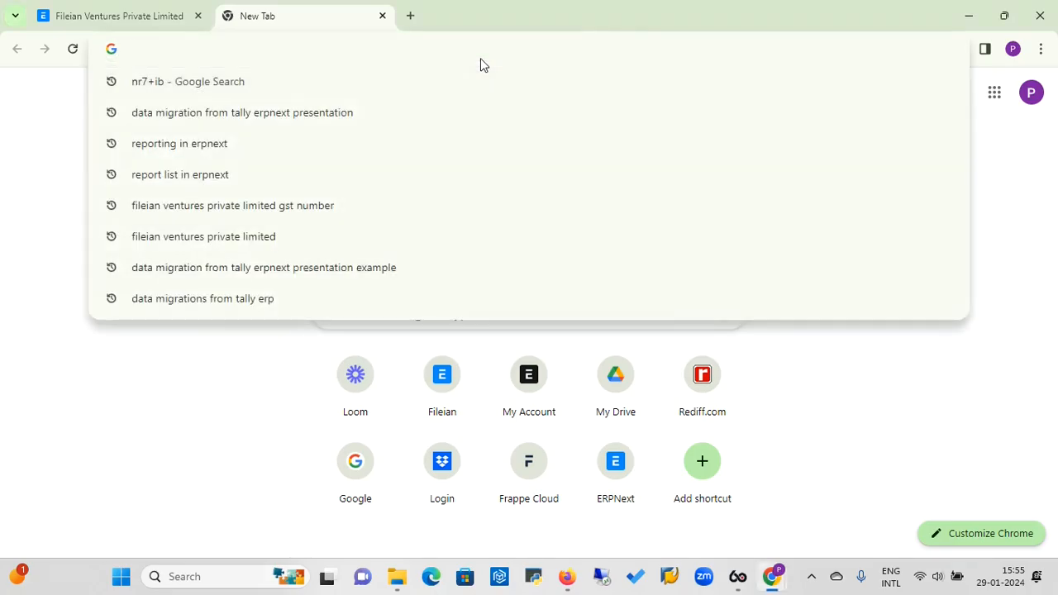
{"action": "type", "text": "https://fileian.frappe.cloud/login"}
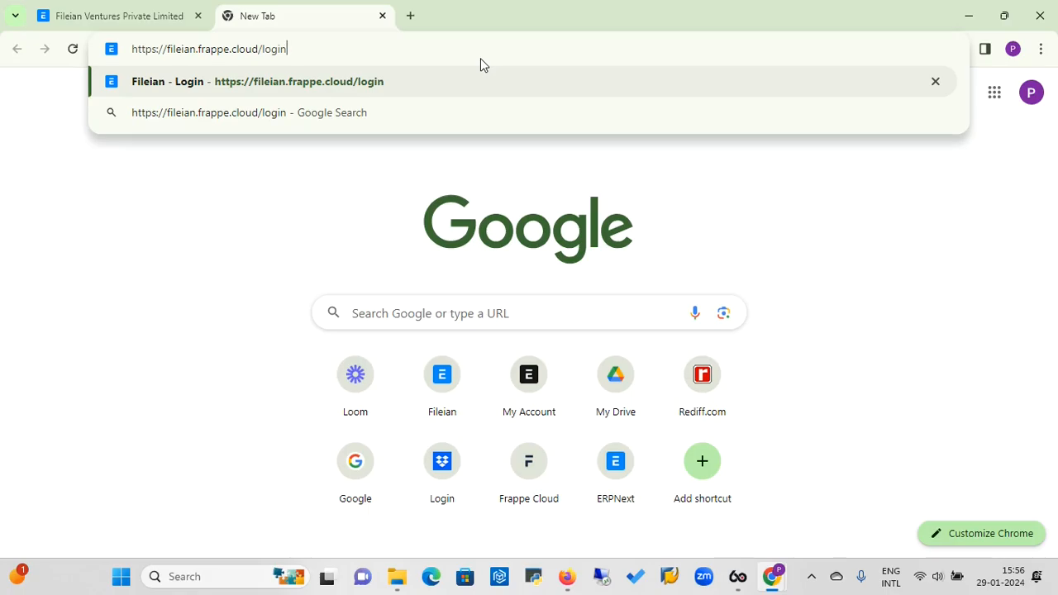
{"action": "key", "text": "Return"}
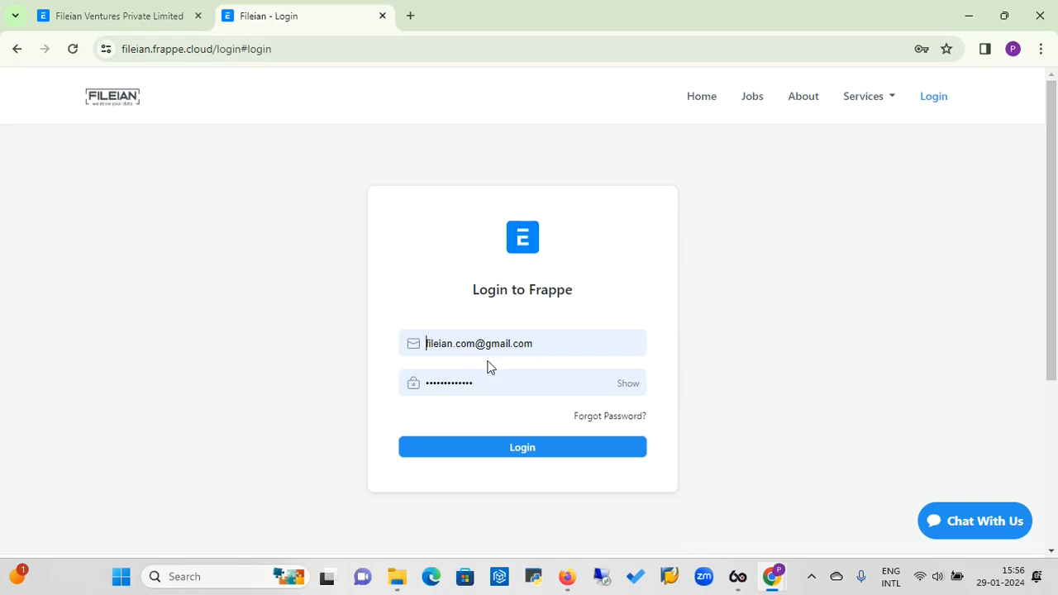
{"action": "left_click", "coordinate": [523, 449]}
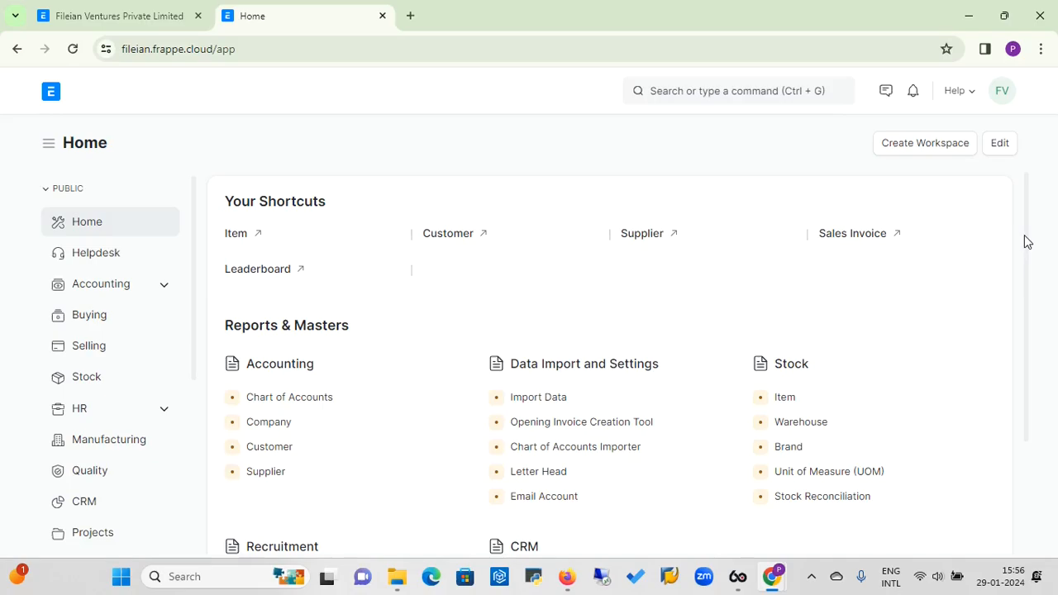
- Open the Payroll workspace and expand its sub-workspaces
{"action": "left_click_drag", "start_coordinate": [1025, 241], "coordinate": [1030, 337]}
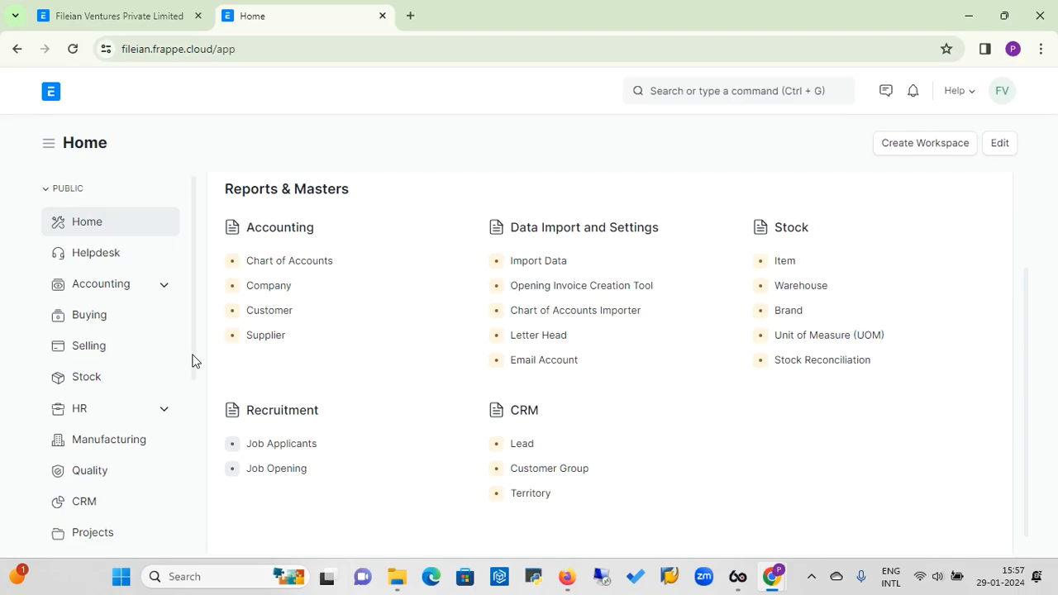
{"action": "left_click_drag", "start_coordinate": [192, 361], "coordinate": [190, 486]}
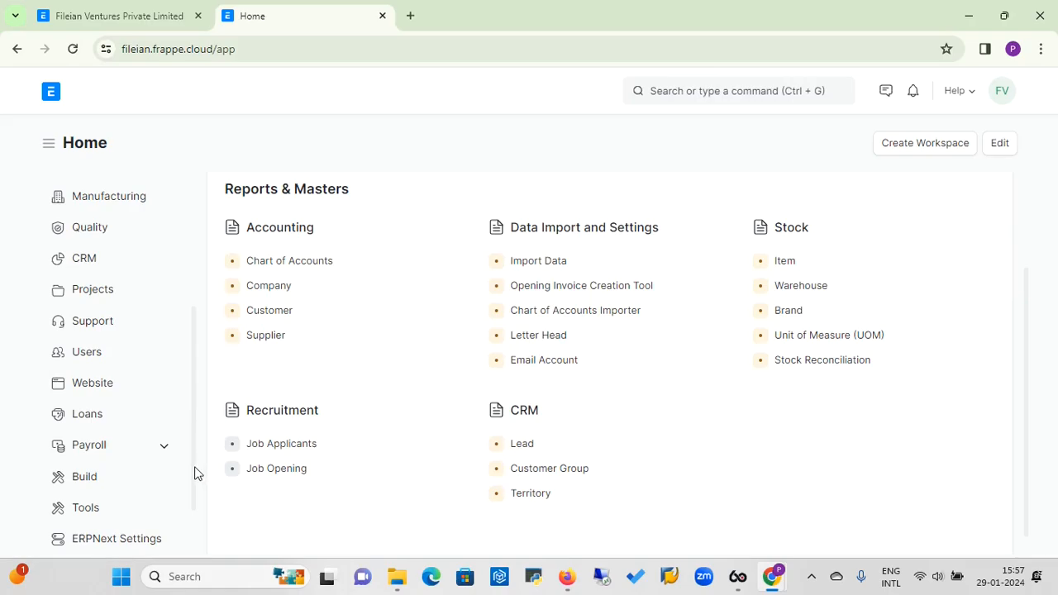
{"action": "left_click_drag", "start_coordinate": [196, 480], "coordinate": [209, 343]}
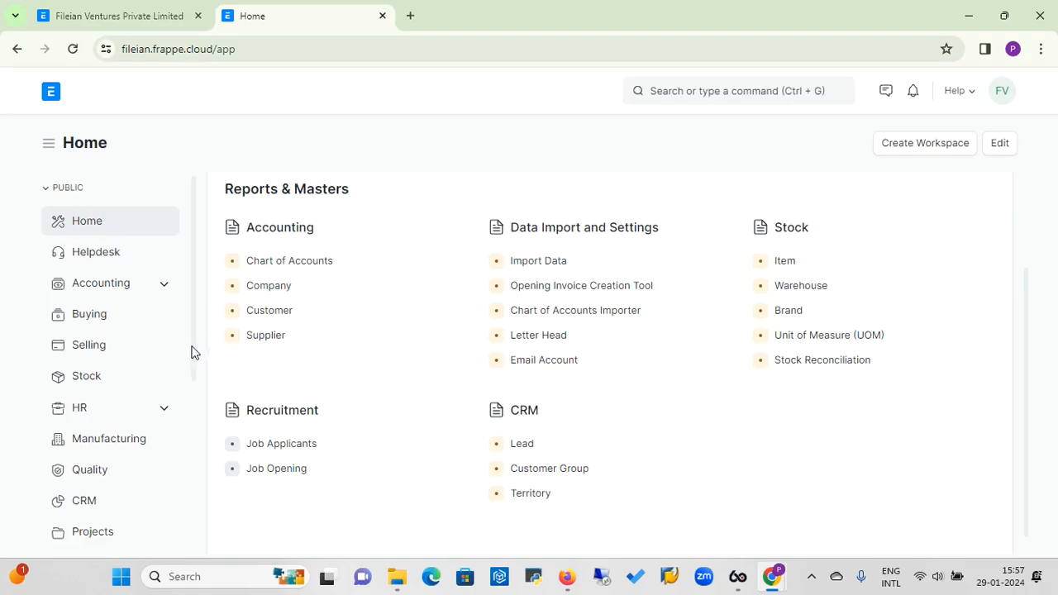
{"action": "left_click_drag", "start_coordinate": [191, 352], "coordinate": [189, 490]}
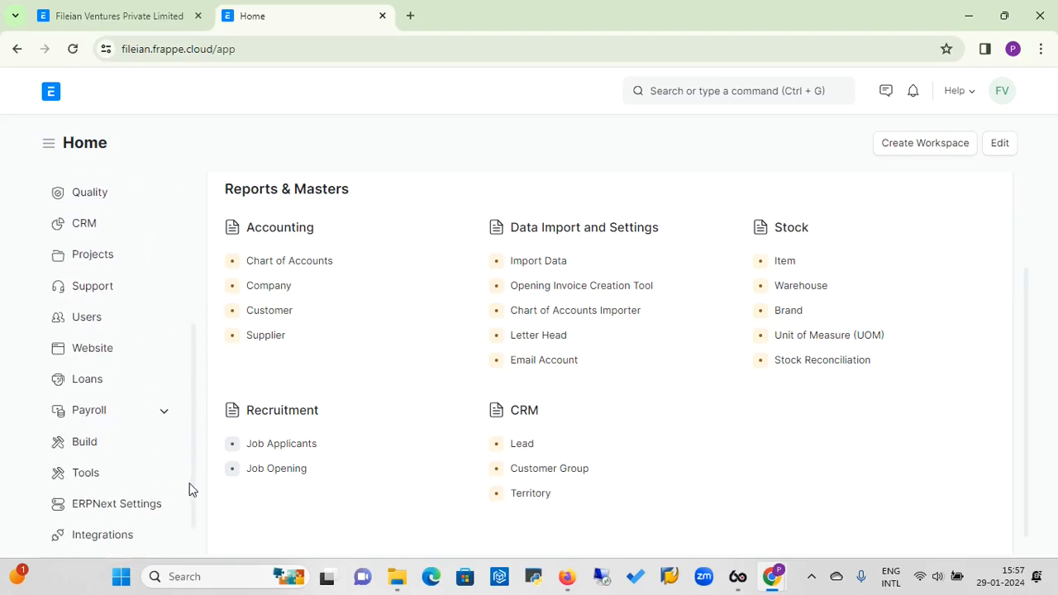
{"action": "left_click", "coordinate": [121, 423]}
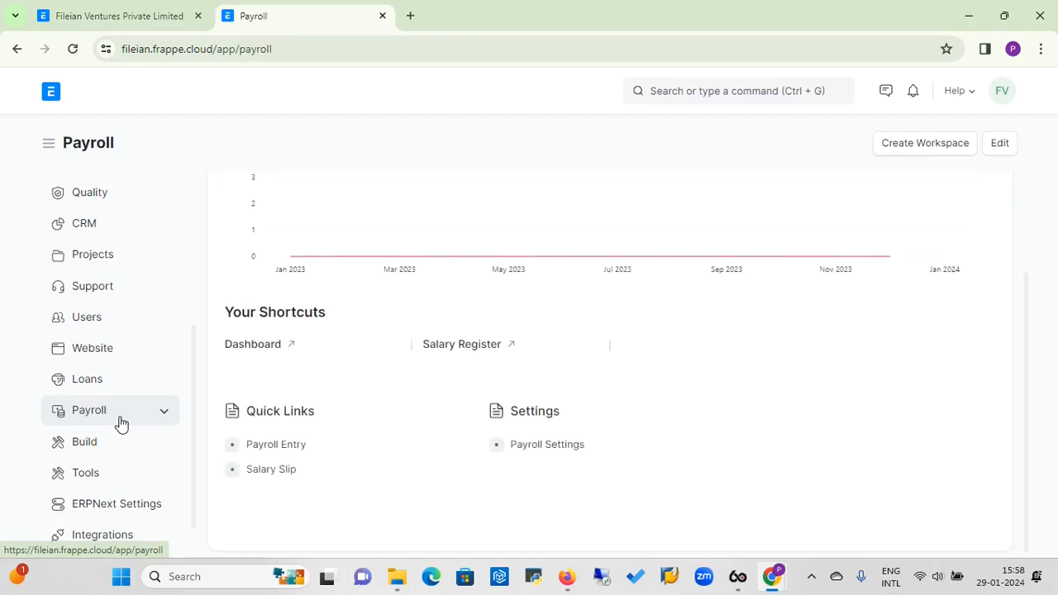
{"action": "left_click", "coordinate": [163, 420]}
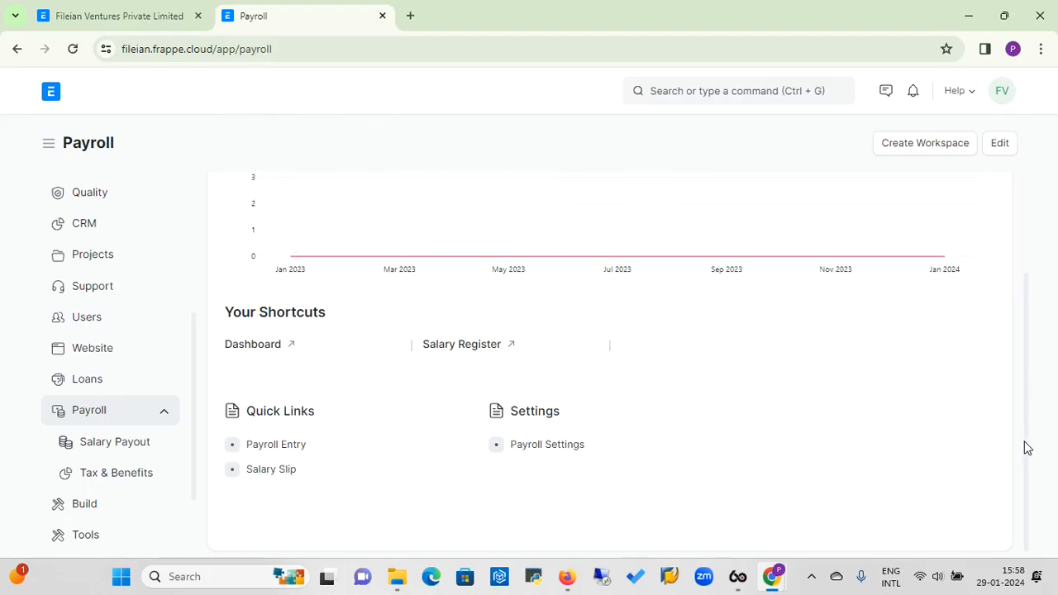
- Go to the Salary Payout workspace under Payroll and open its Salary Component master list
{"action": "left_click_drag", "start_coordinate": [1027, 447], "coordinate": [1040, 323]}
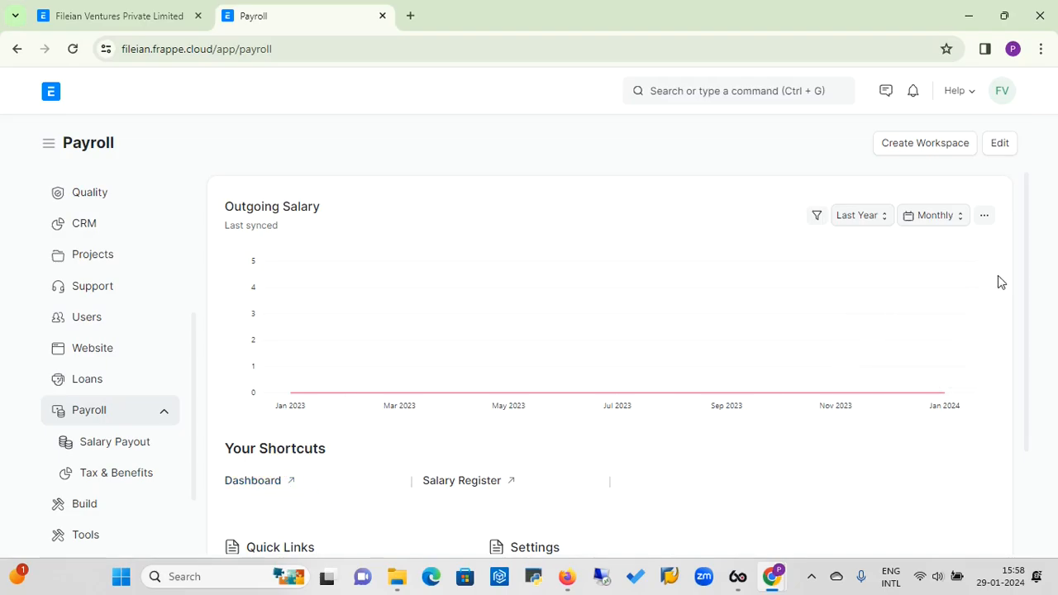
{"action": "left_click_drag", "start_coordinate": [1030, 278], "coordinate": [1028, 373]}
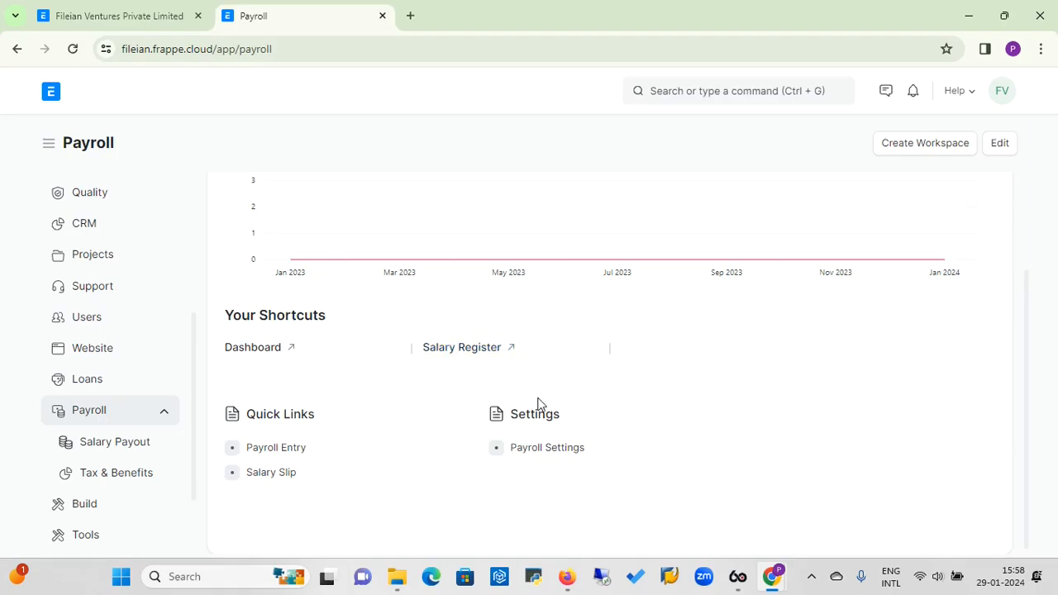
{"action": "scroll", "coordinate": [1036, 353], "scroll_direction": "down", "scroll_amount": 1}
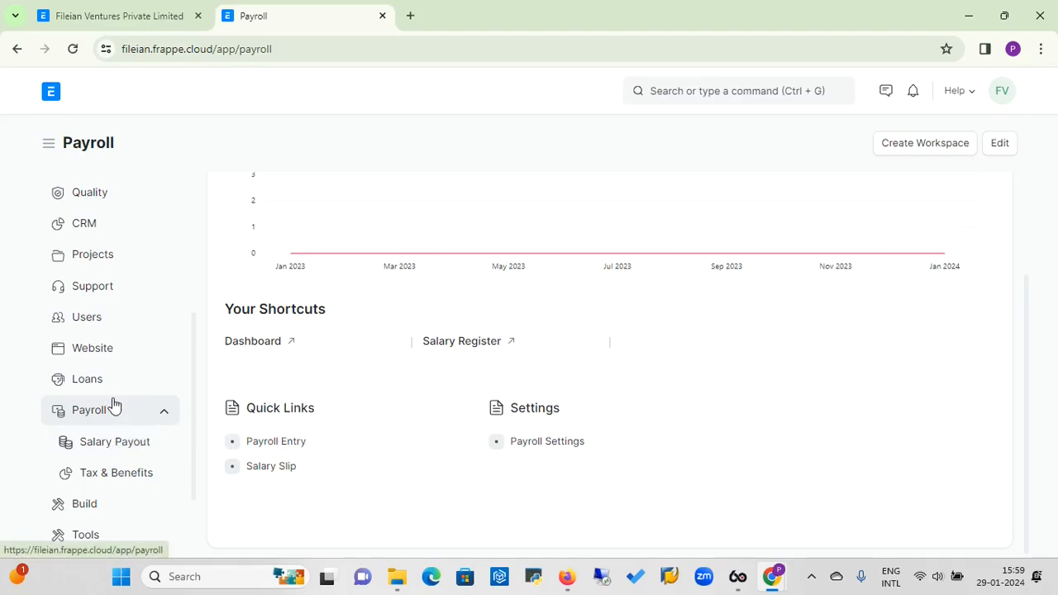
{"action": "left_click", "coordinate": [130, 452]}
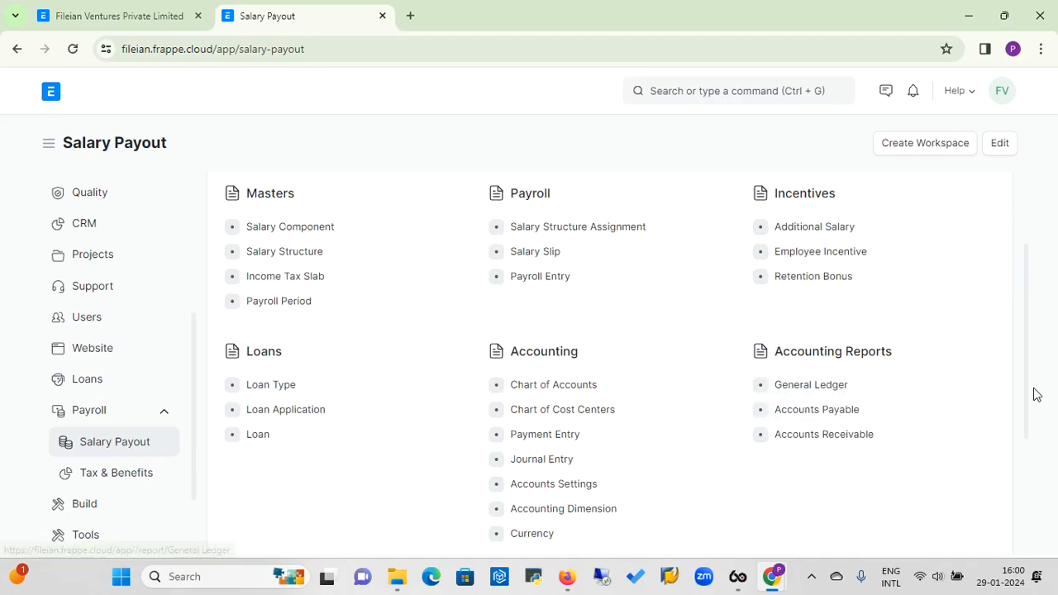
{"action": "left_click_drag", "start_coordinate": [1029, 392], "coordinate": [1029, 308]}
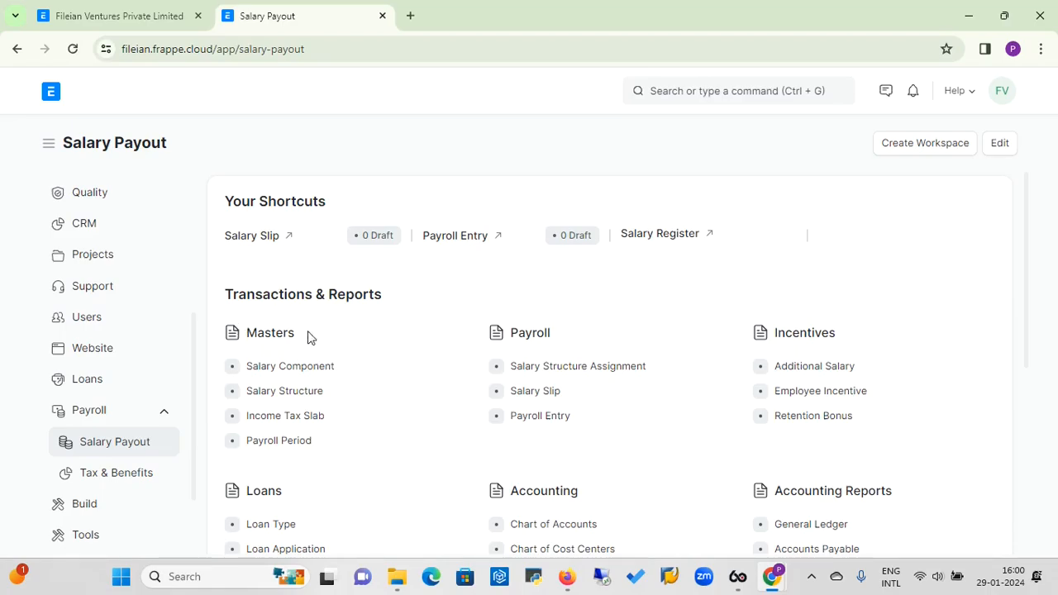
{"action": "left_click", "coordinate": [288, 379]}
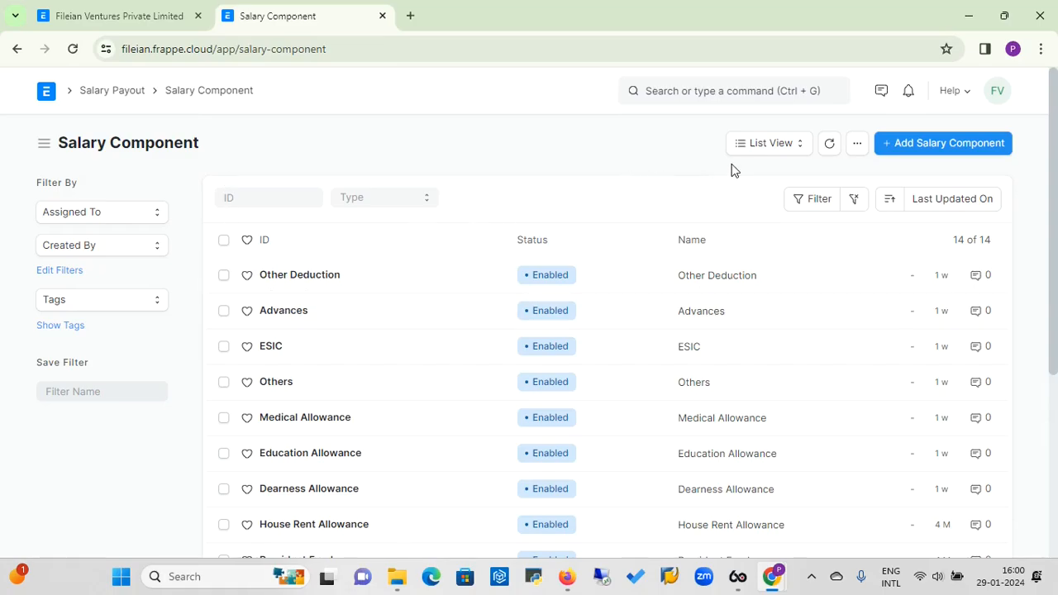
- Show the salary components in report view and dismiss the notification
{"action": "left_click", "coordinate": [796, 153]}
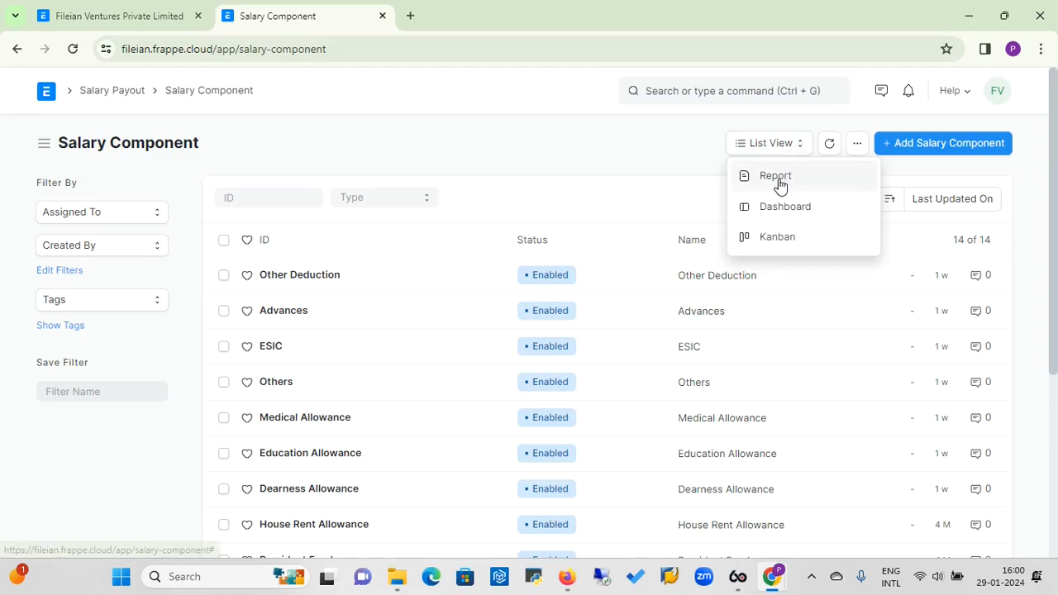
{"action": "left_click", "coordinate": [778, 177]}
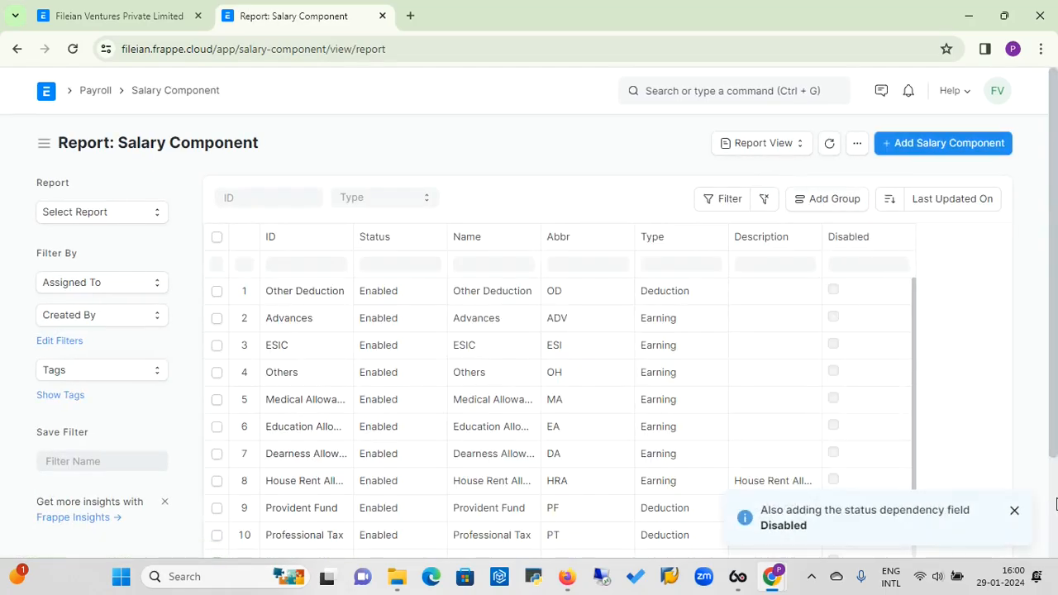
{"action": "left_click", "coordinate": [1017, 513]}
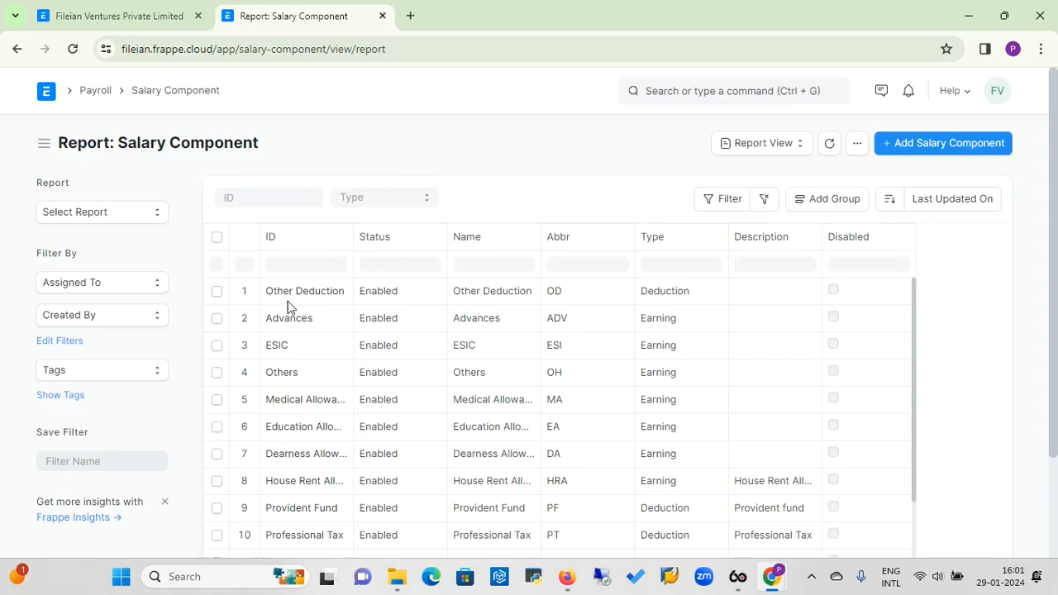
- Review the file type options for exporting the Salary Component report and close the export dialog without downloading
{"action": "left_click", "coordinate": [857, 145]}
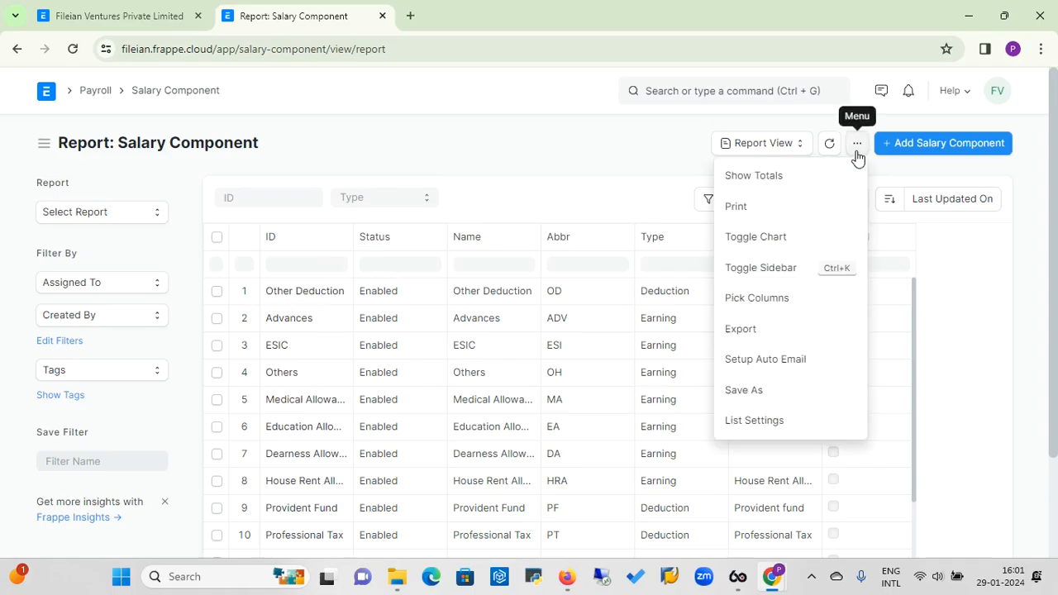
{"action": "left_click", "coordinate": [751, 331]}
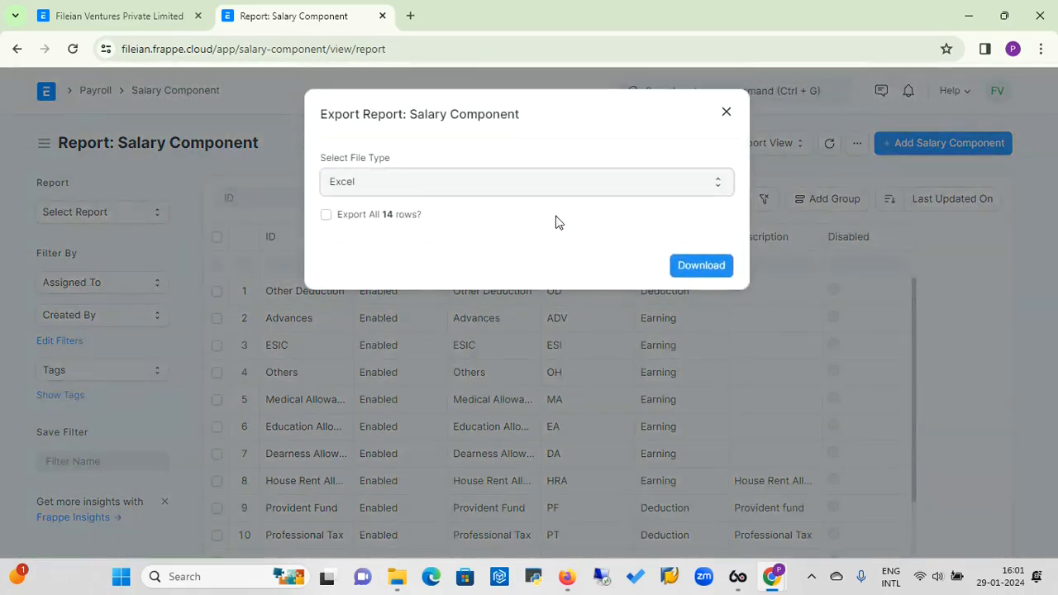
{"action": "left_click", "coordinate": [599, 195]}
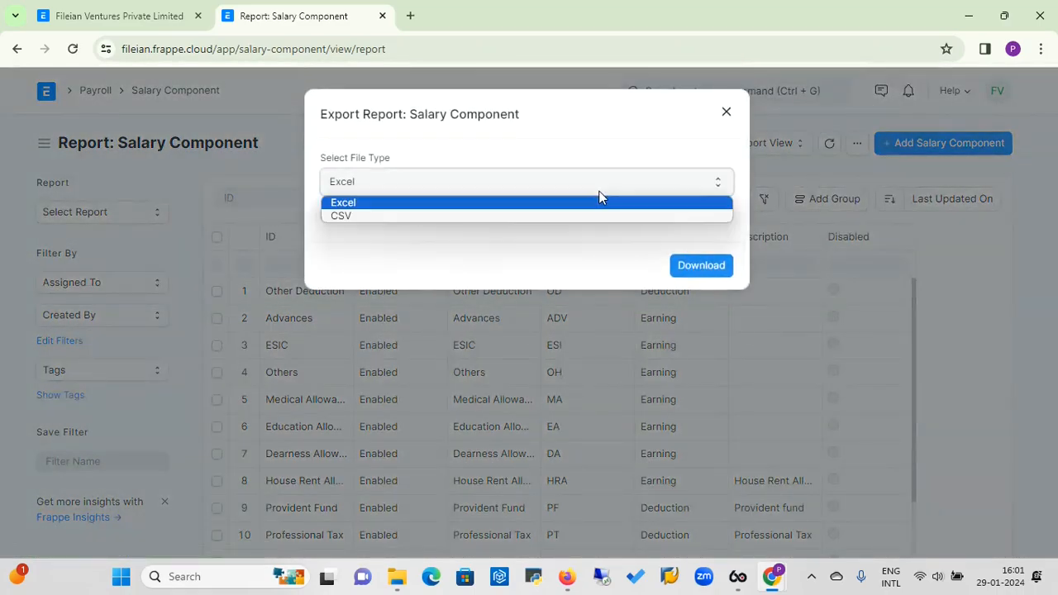
{"action": "left_click", "coordinate": [478, 223]}
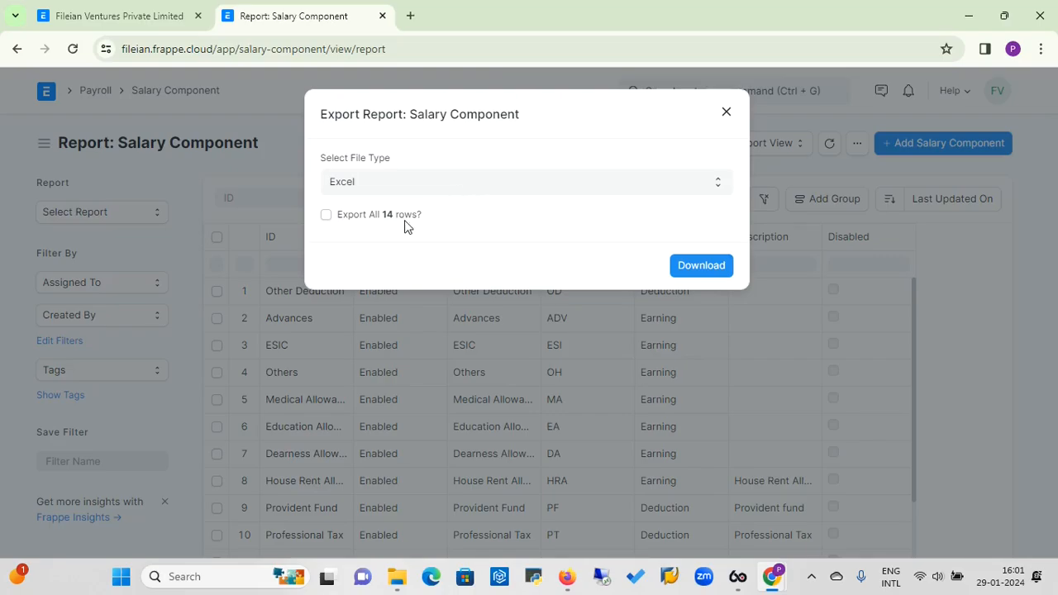
{"action": "left_click", "coordinate": [420, 185]}
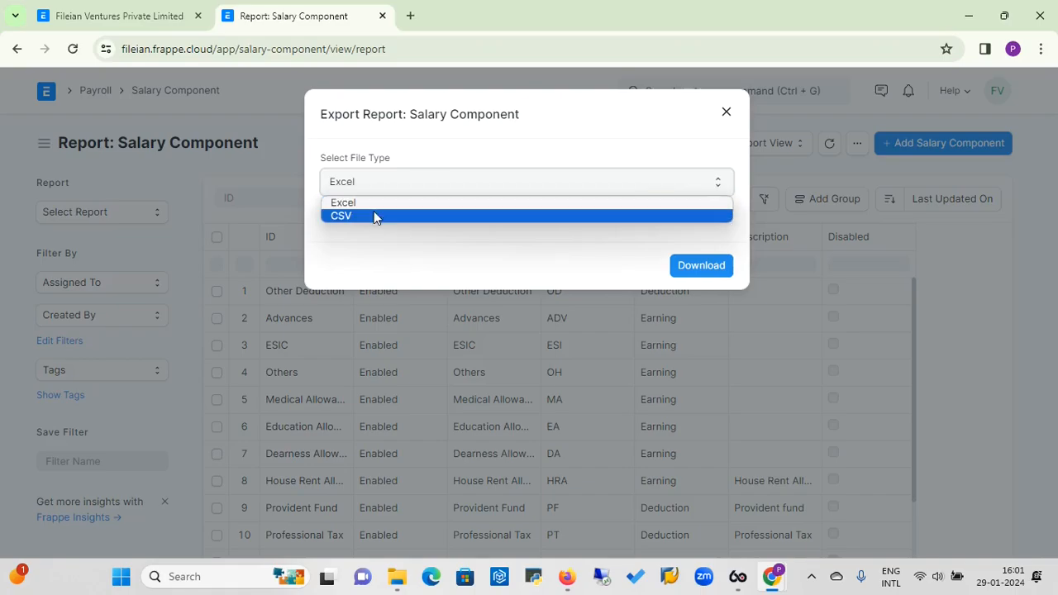
{"action": "left_click", "coordinate": [456, 210]}
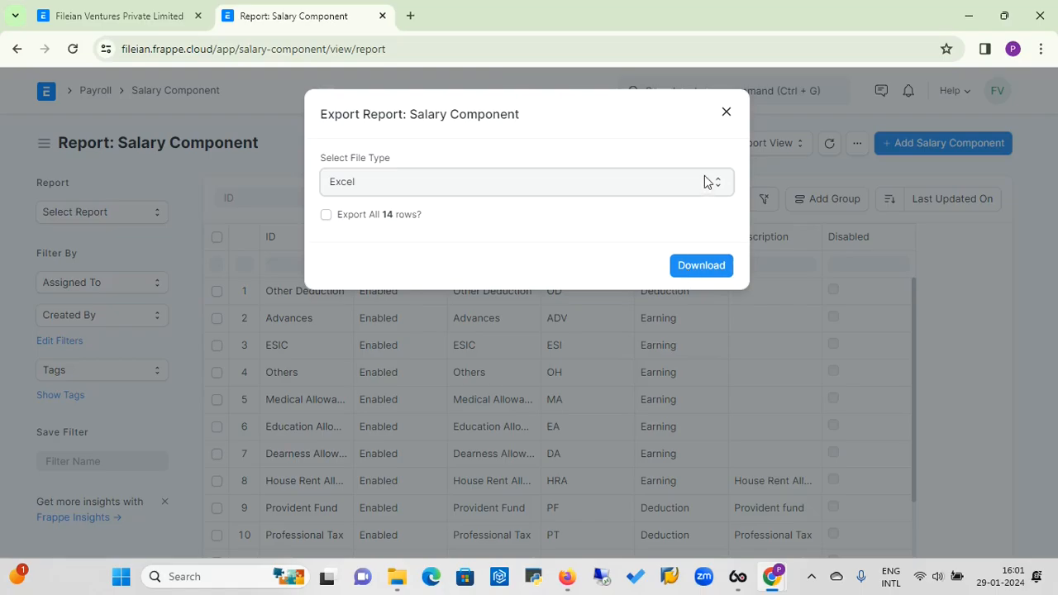
{"action": "left_click", "coordinate": [727, 116]}
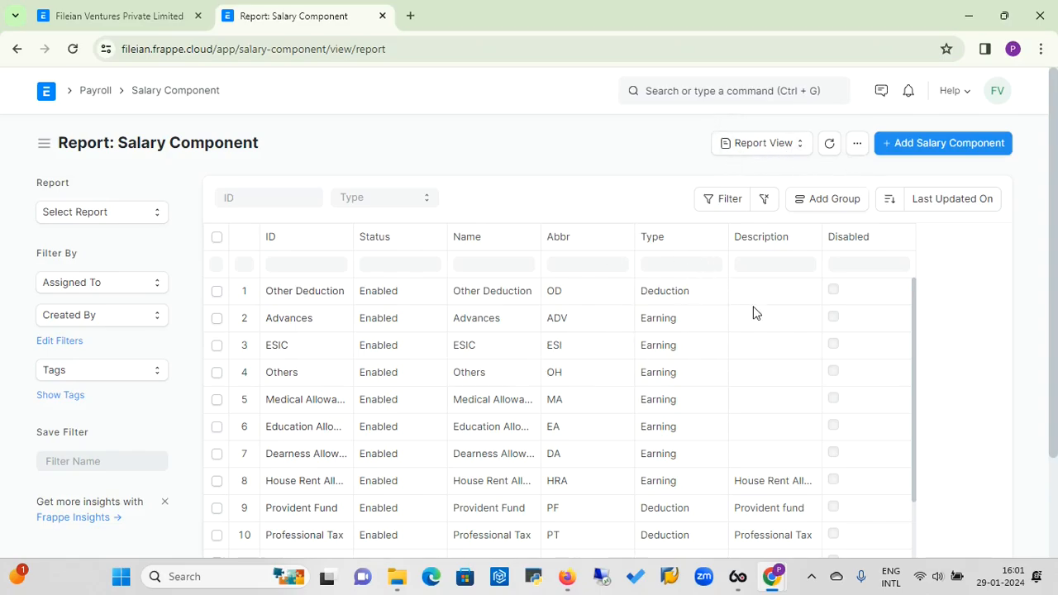
- Review the columns that can be picked for the Salary Component report and return to the list view
{"action": "left_click", "coordinate": [859, 151]}
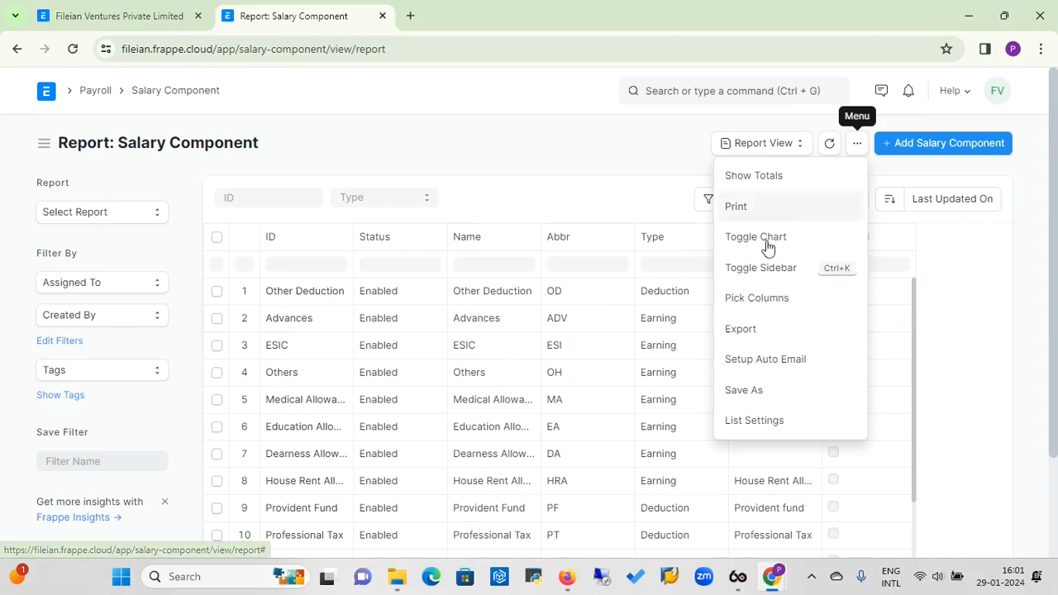
{"action": "left_click", "coordinate": [759, 300]}
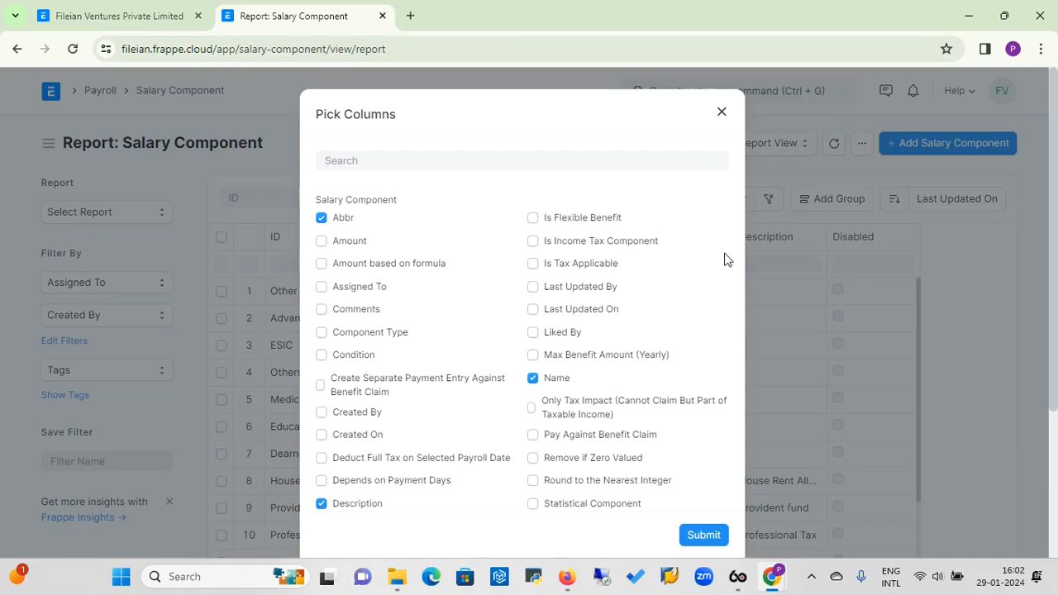
{"action": "left_click", "coordinate": [722, 113]}
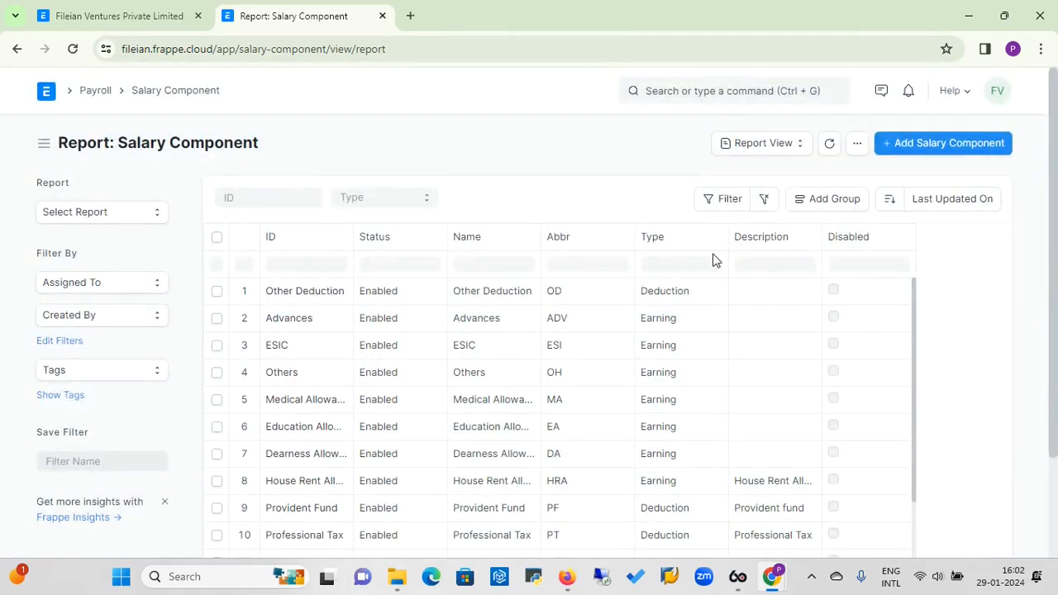
{"action": "left_click", "coordinate": [791, 145]}
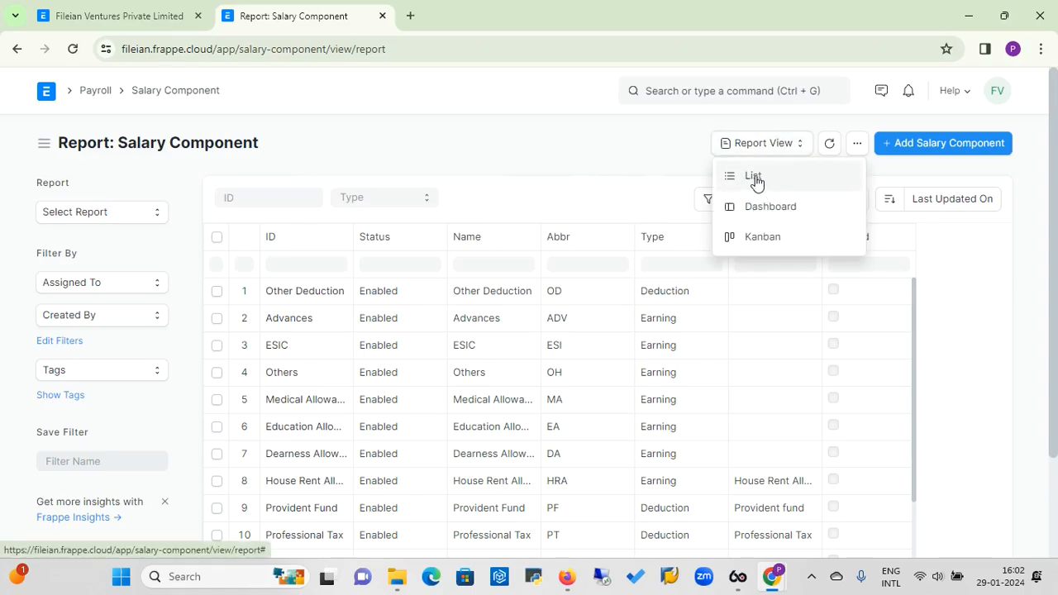
{"action": "left_click", "coordinate": [755, 177]}
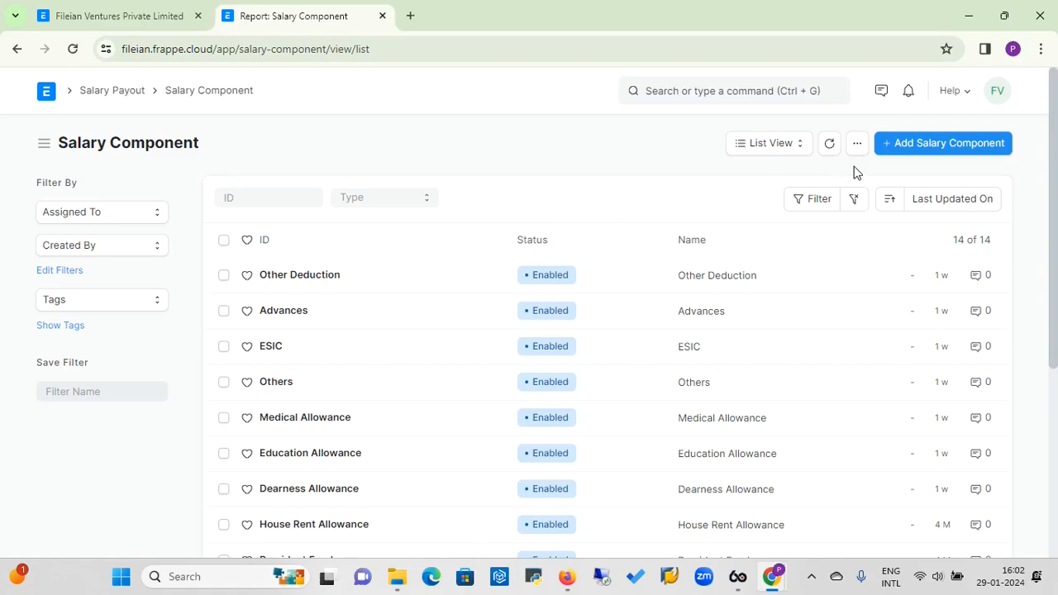
- Start a new salary component with the name Travel Allowance, abbreviation TA and type Earning
{"action": "left_click", "coordinate": [938, 149]}
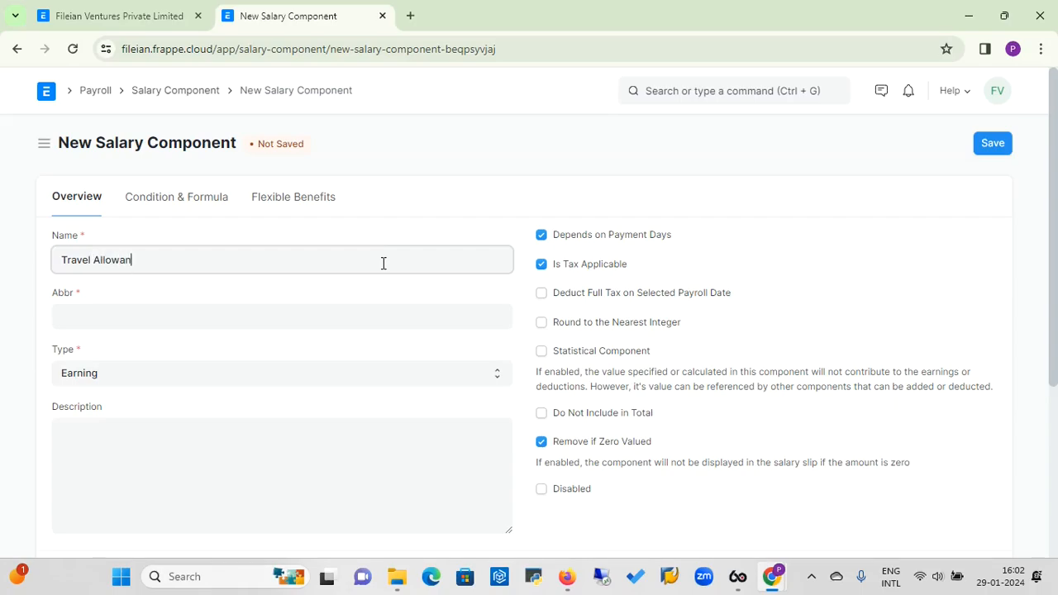
{"action": "left_click", "coordinate": [165, 324]}
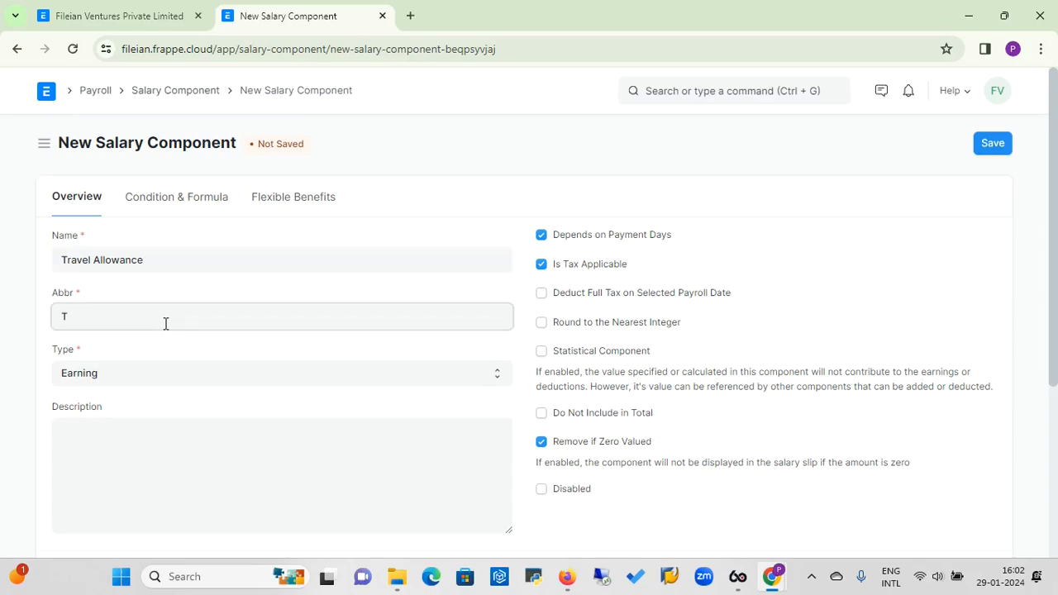
{"action": "left_click", "coordinate": [117, 377]}
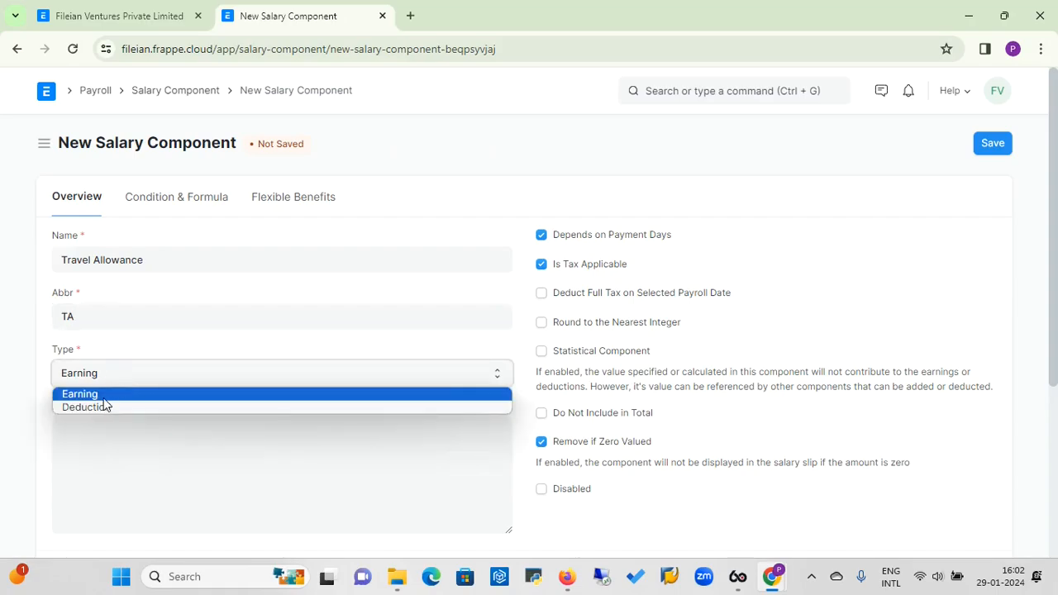
{"action": "left_click", "coordinate": [102, 392]}
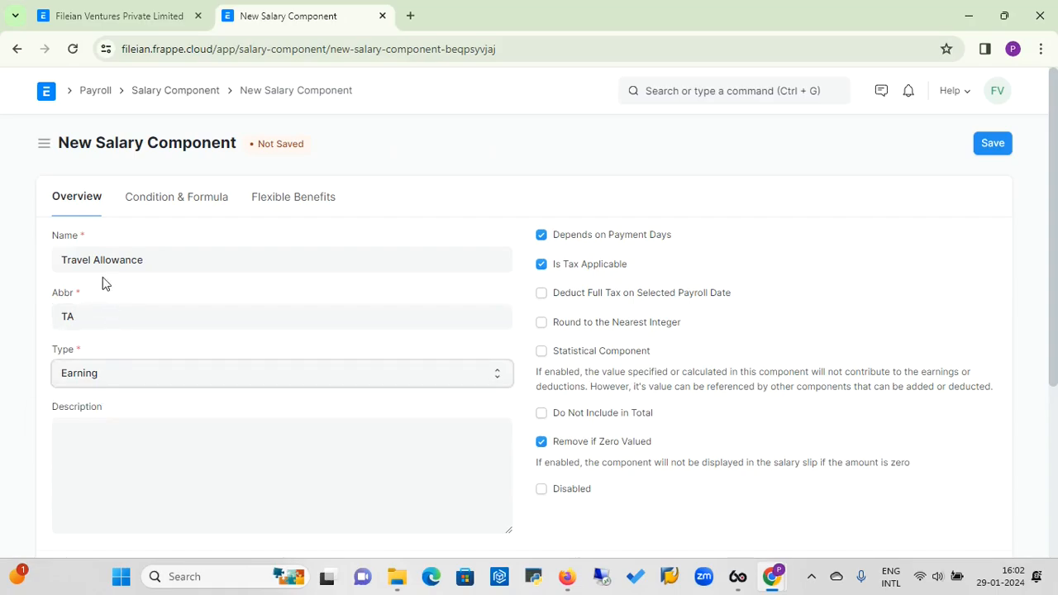
- Keep the component's type as Earning and enter Travel Allowance as its description
{"action": "left_click", "coordinate": [117, 382]}
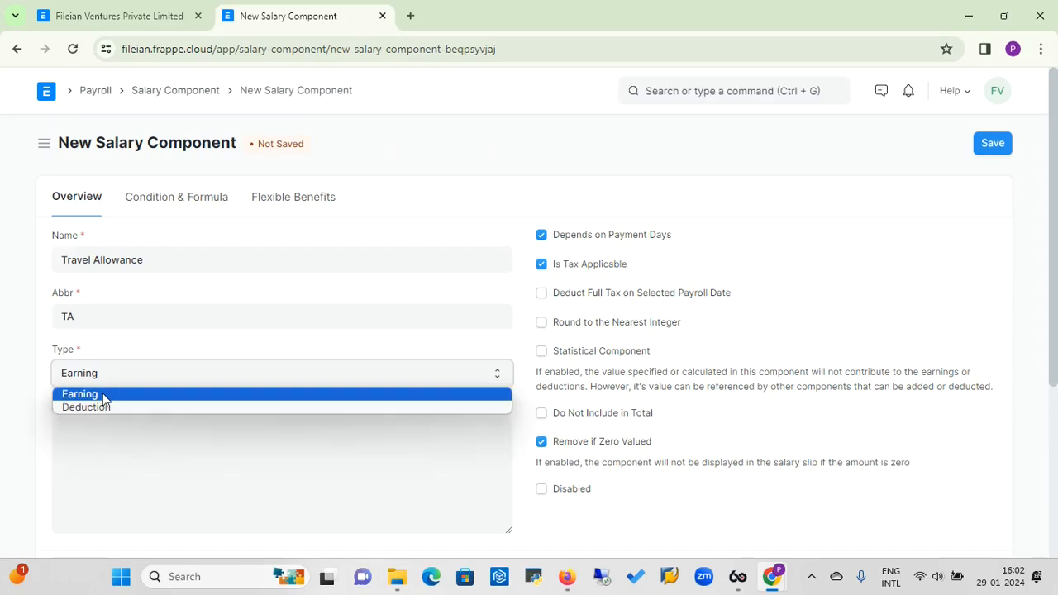
{"action": "left_click", "coordinate": [95, 394]}
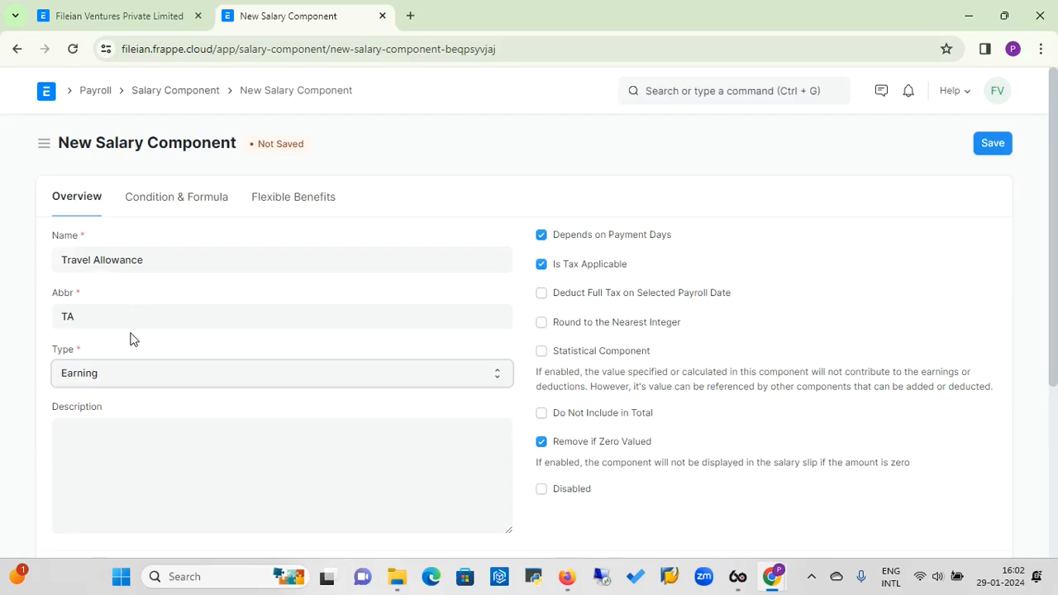
{"action": "left_click", "coordinate": [121, 377]}
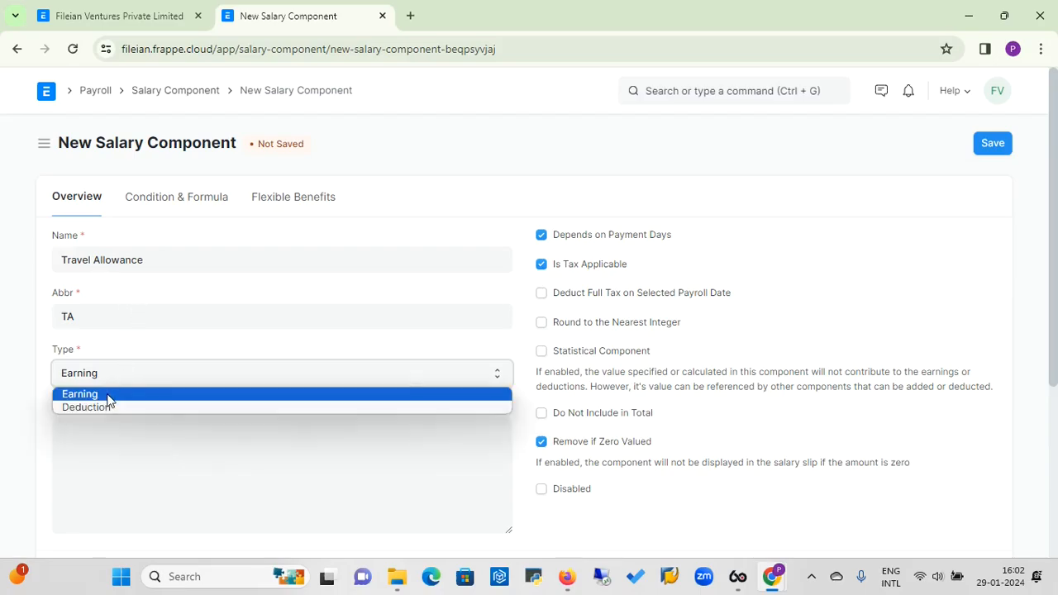
{"action": "left_click", "coordinate": [108, 399]}
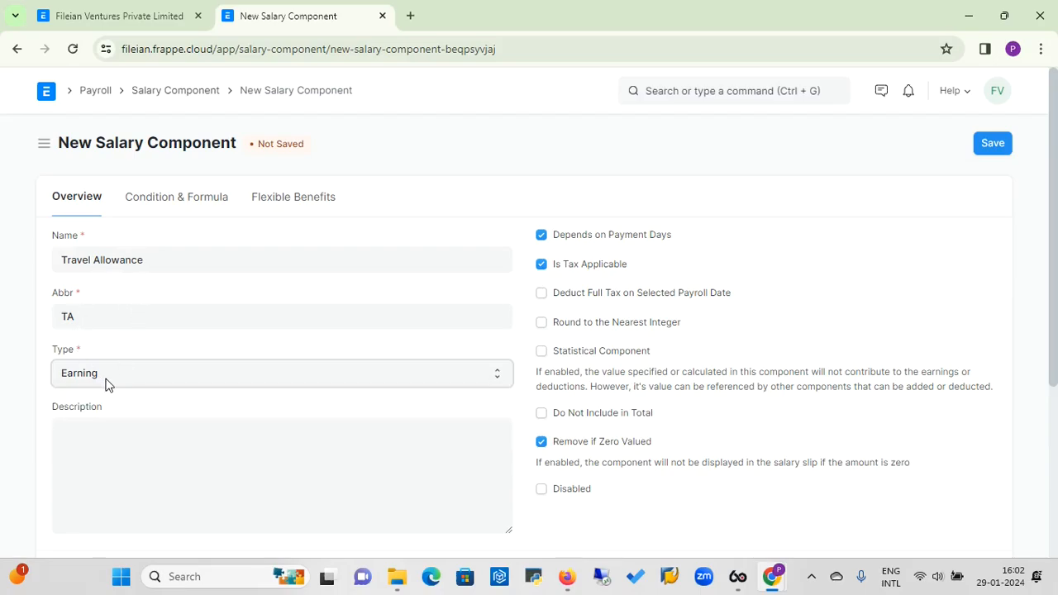
{"action": "left_click", "coordinate": [104, 382]}
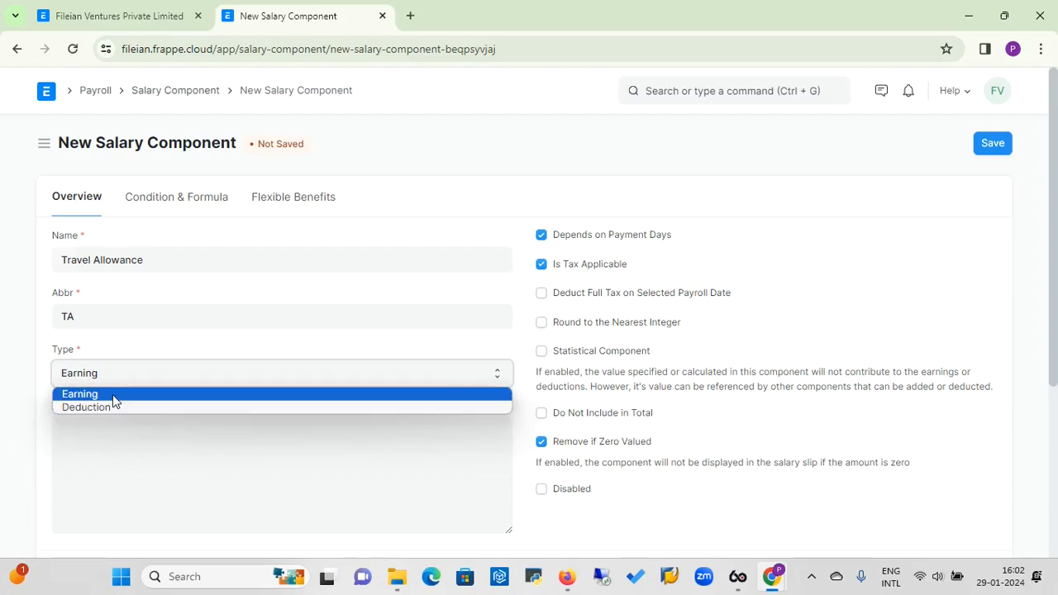
{"action": "left_click", "coordinate": [112, 397]}
{"action": "left_click", "coordinate": [110, 431]}
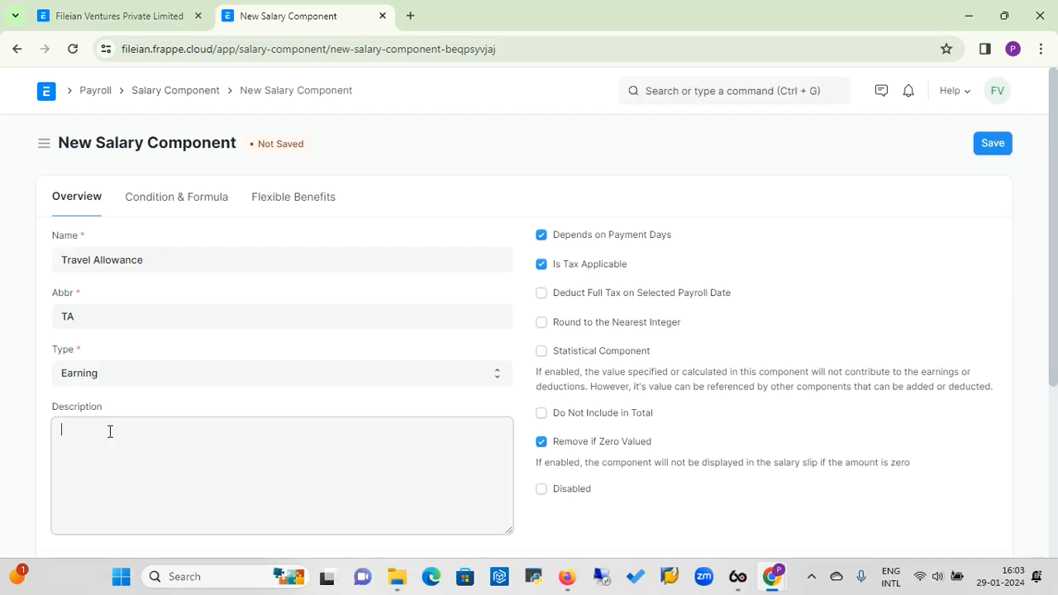
{"action": "type", "text": "Travel Allowance"}
- Look over the condition and formula and flexible benefit settings, and save the Travel Allowance component
{"action": "left_click", "coordinate": [190, 207]}
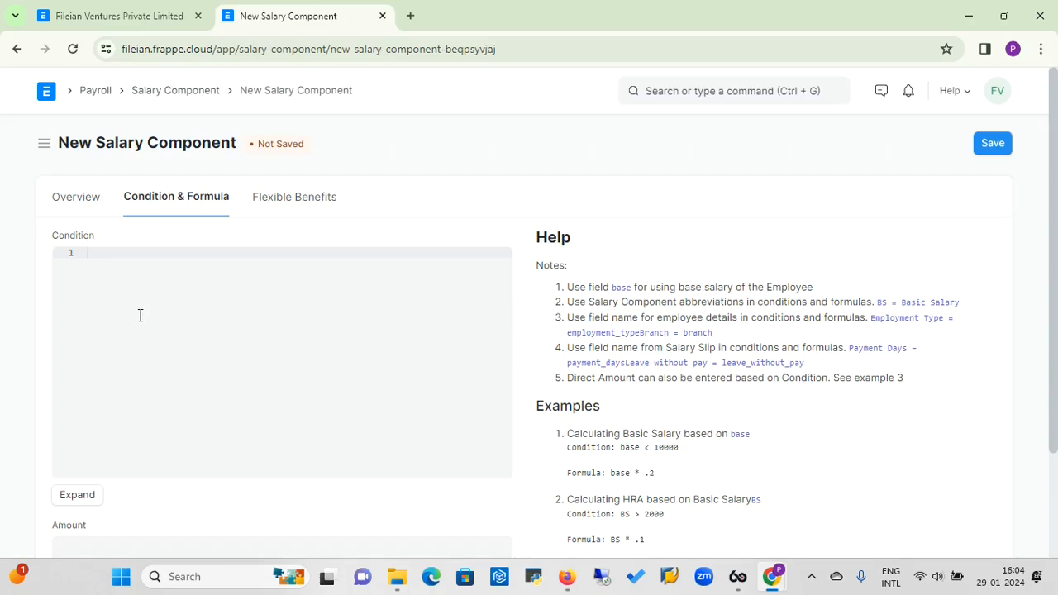
{"action": "left_click", "coordinate": [294, 206]}
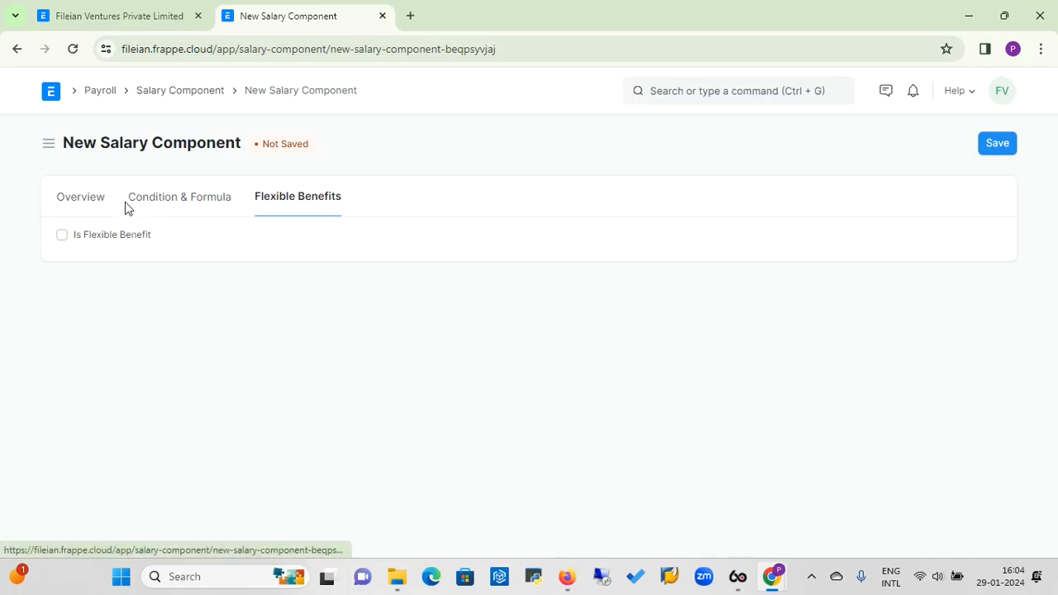
{"action": "left_click", "coordinate": [94, 205]}
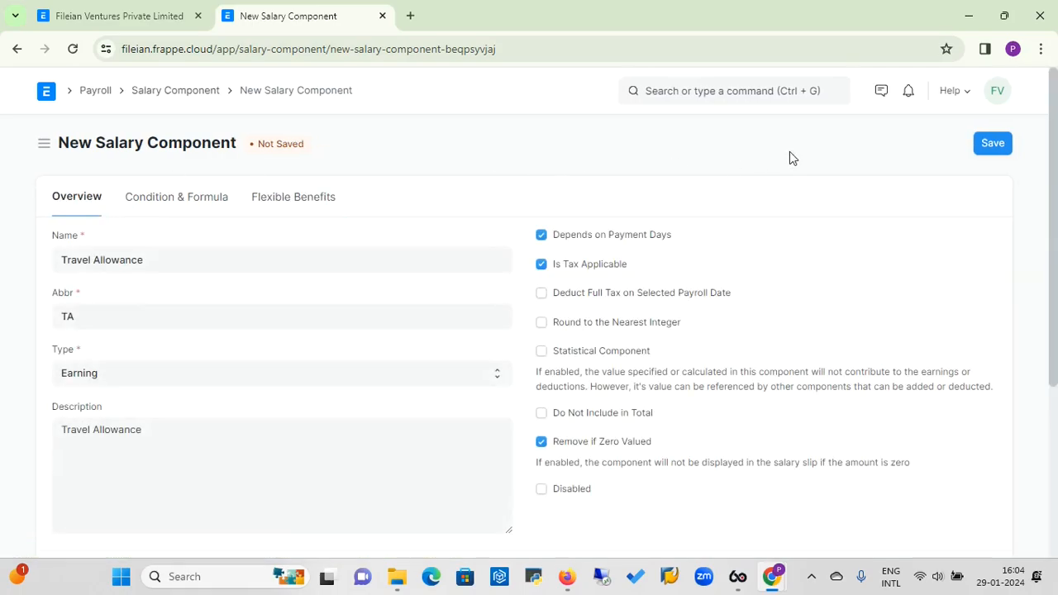
{"action": "left_click", "coordinate": [992, 144]}
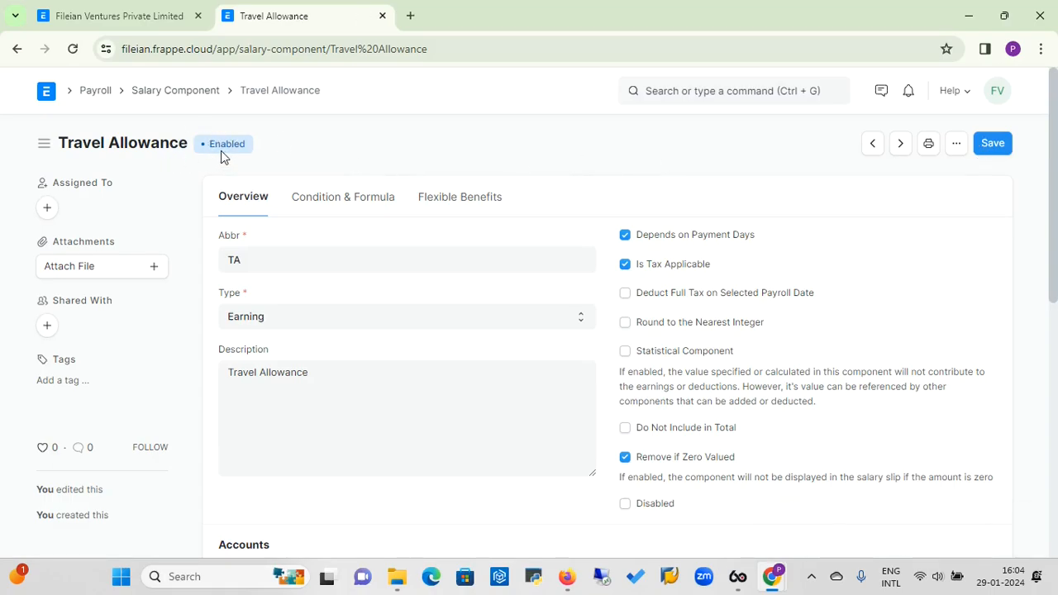
- View the existing HR-SAL-2023-24 salary structure from the Salary Payout workspace and return to the salary structure list
{"action": "left_click", "coordinate": [168, 97]}
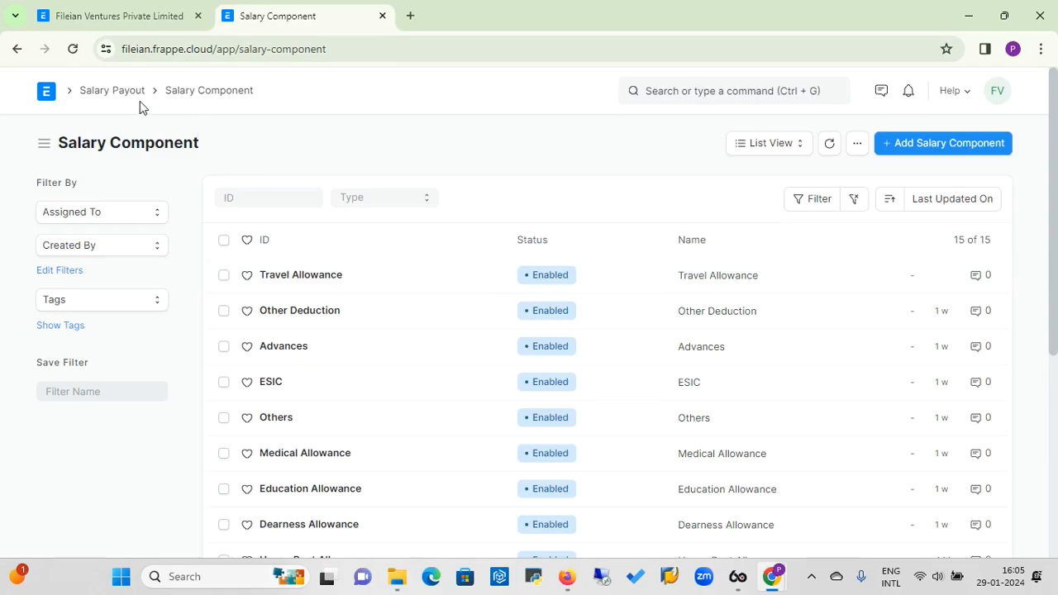
{"action": "left_click", "coordinate": [113, 91]}
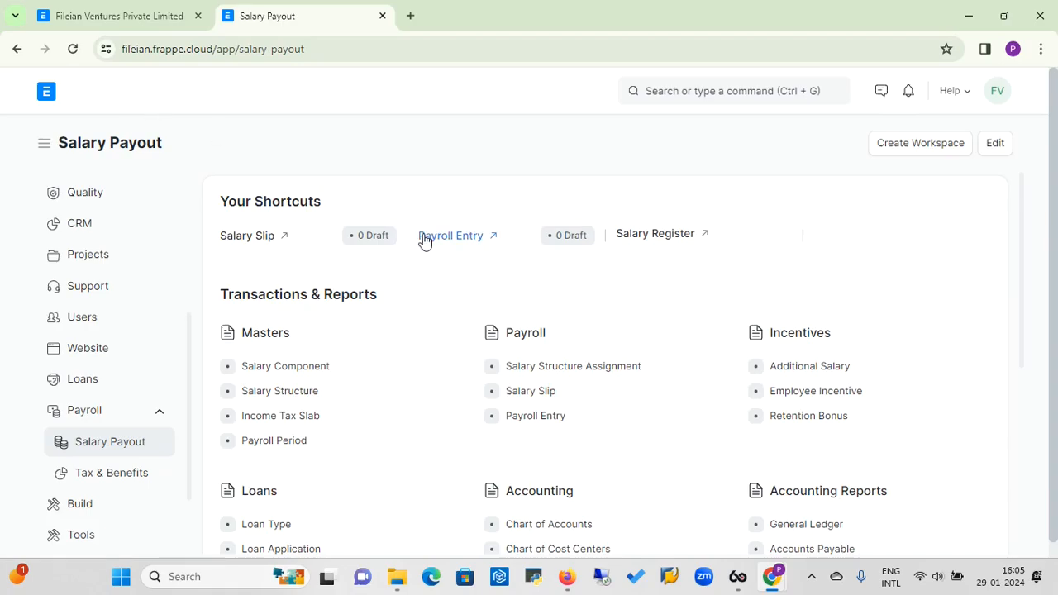
{"action": "left_click", "coordinate": [304, 394]}
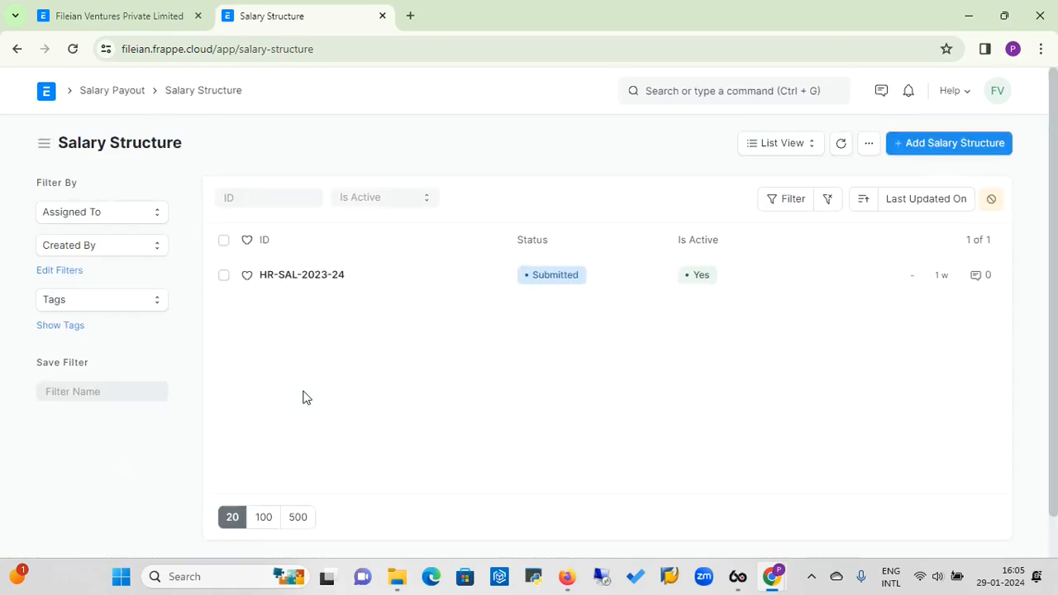
{"action": "left_click", "coordinate": [328, 295]}
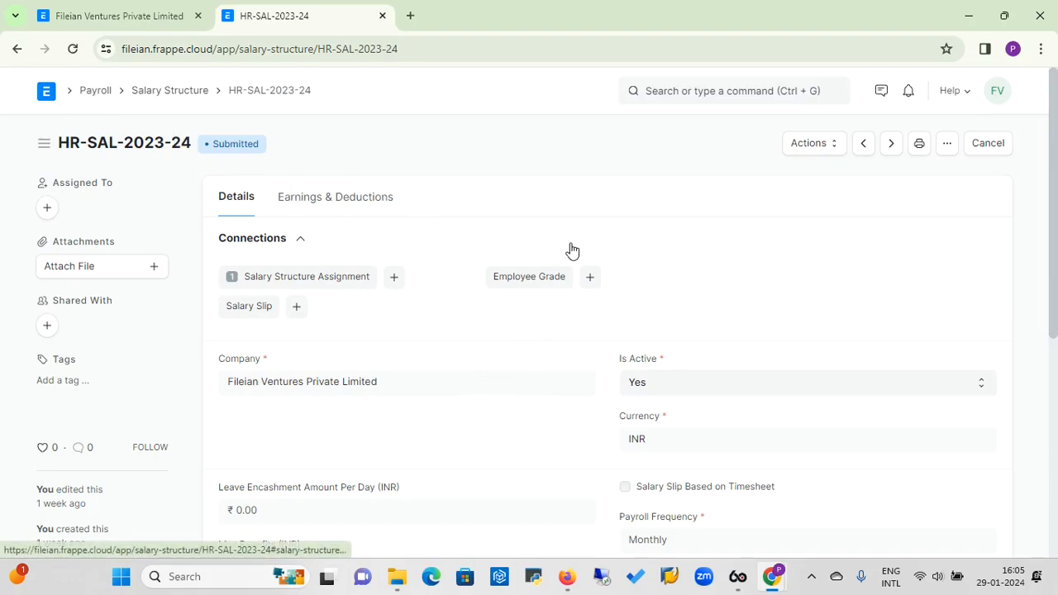
{"action": "left_click", "coordinate": [164, 91]}
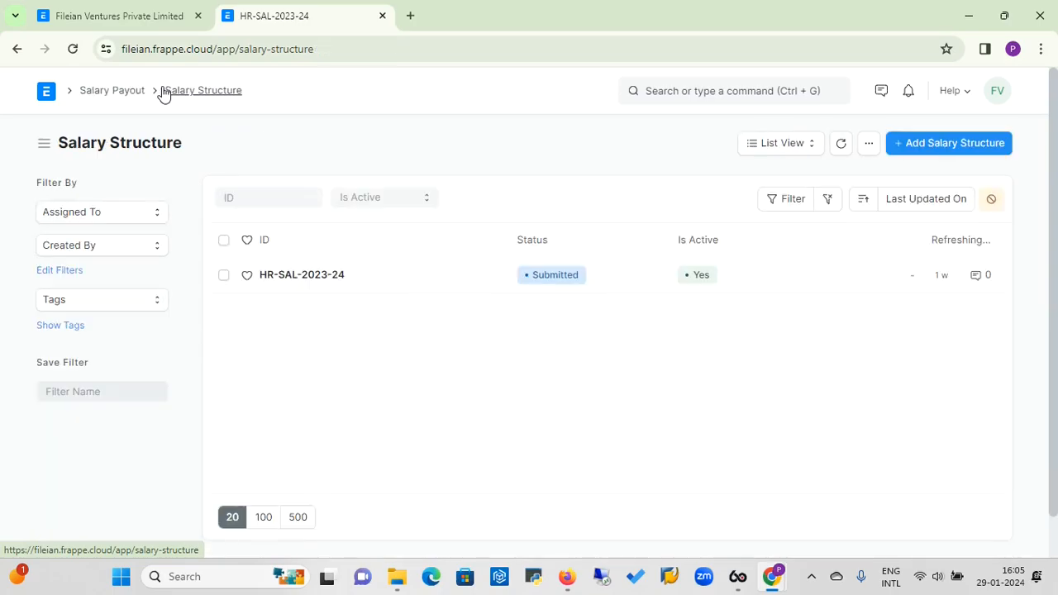
- Start a new salary structure with the name SAL 2024-25
{"action": "left_click", "coordinate": [960, 144]}
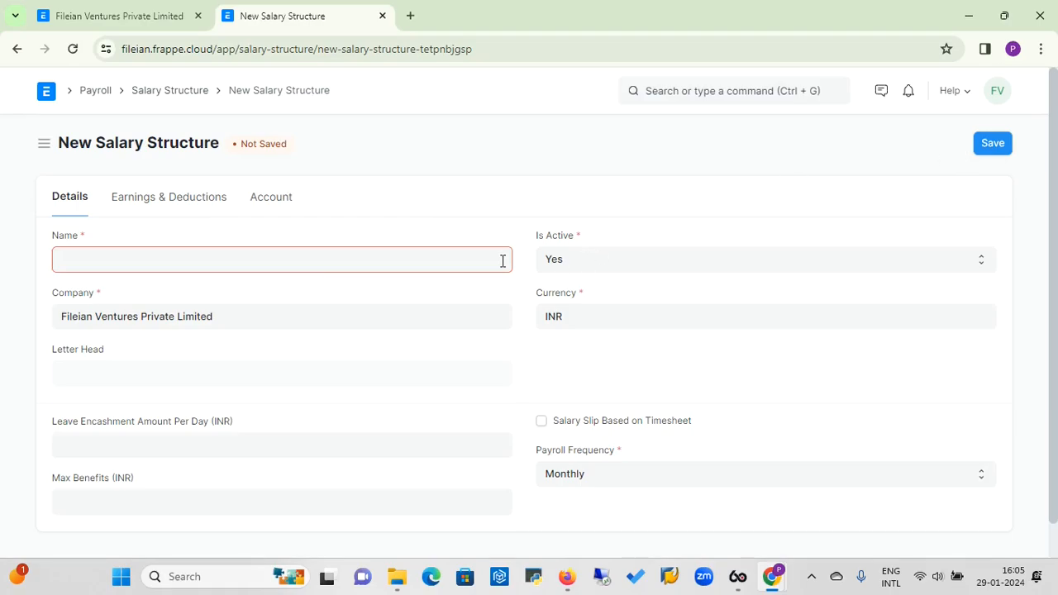
{"action": "left_click", "coordinate": [457, 266]}
{"action": "type", "text": "SAL "}
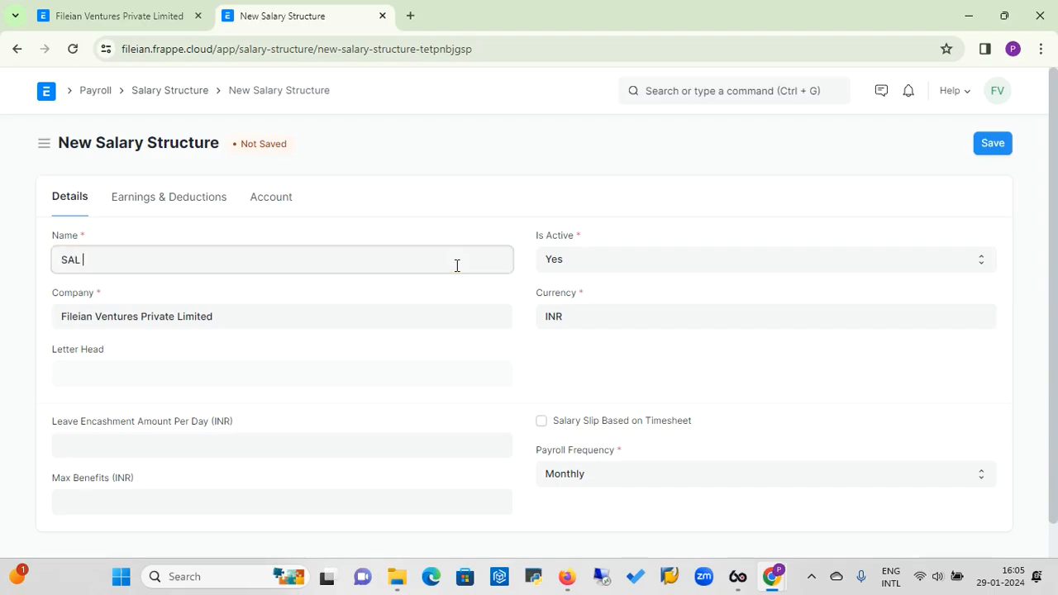
{"action": "type", "text": "22"}
{"action": "key", "text": "BackSpace"}
{"action": "type", "text": "024-25"}
- Keep the salary structure active with a Monthly payroll frequency, leaving the letter head and max benefits empty
{"action": "left_click", "coordinate": [232, 376]}
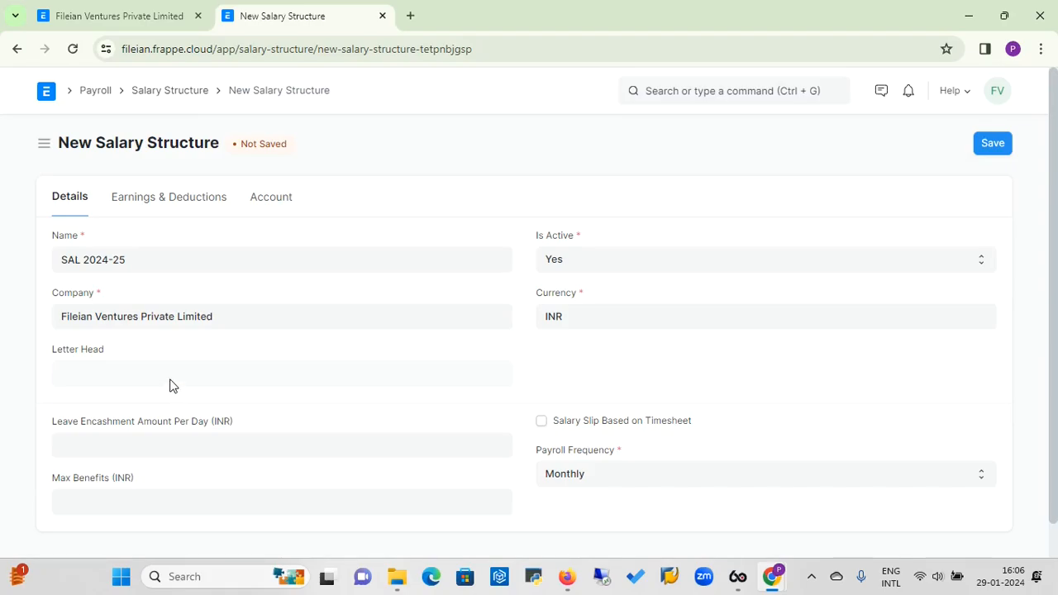
{"action": "left_click", "coordinate": [149, 444]}
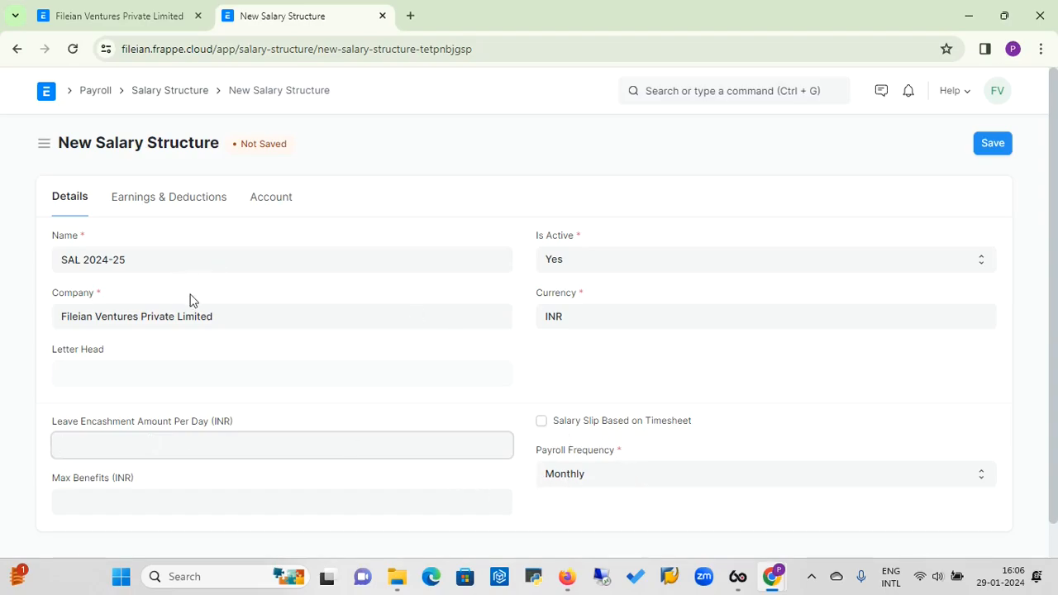
{"action": "left_click", "coordinate": [616, 475]}
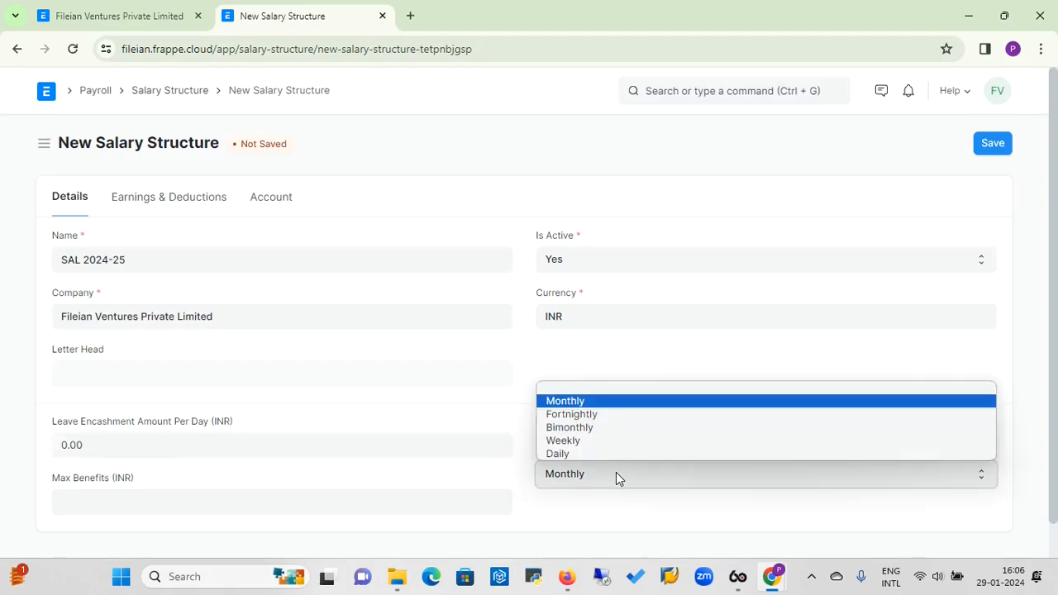
{"action": "left_click", "coordinate": [579, 403]}
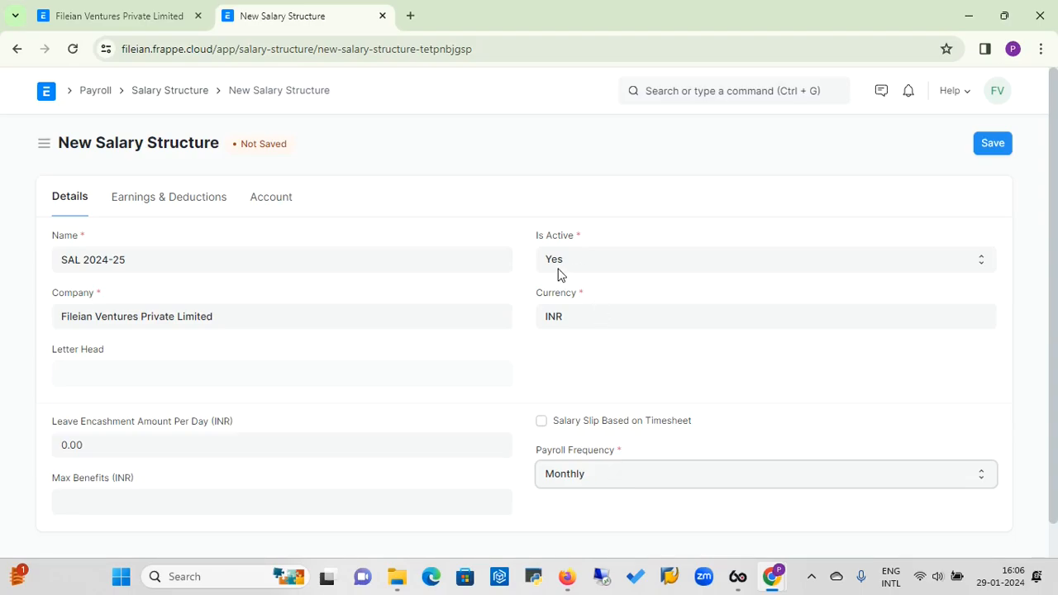
{"action": "left_click", "coordinate": [591, 259]}
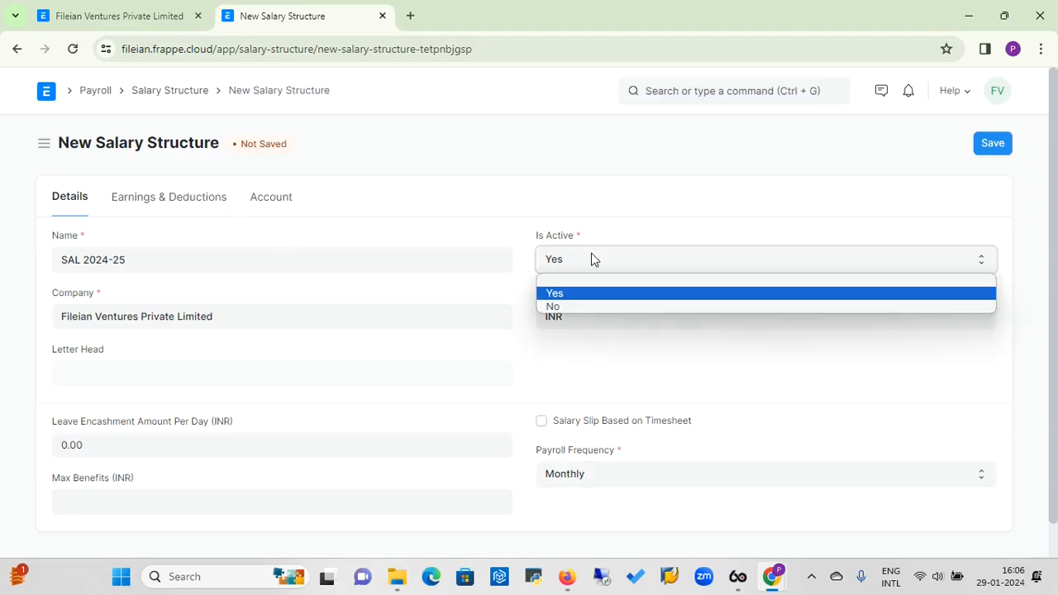
{"action": "left_click", "coordinate": [570, 295]}
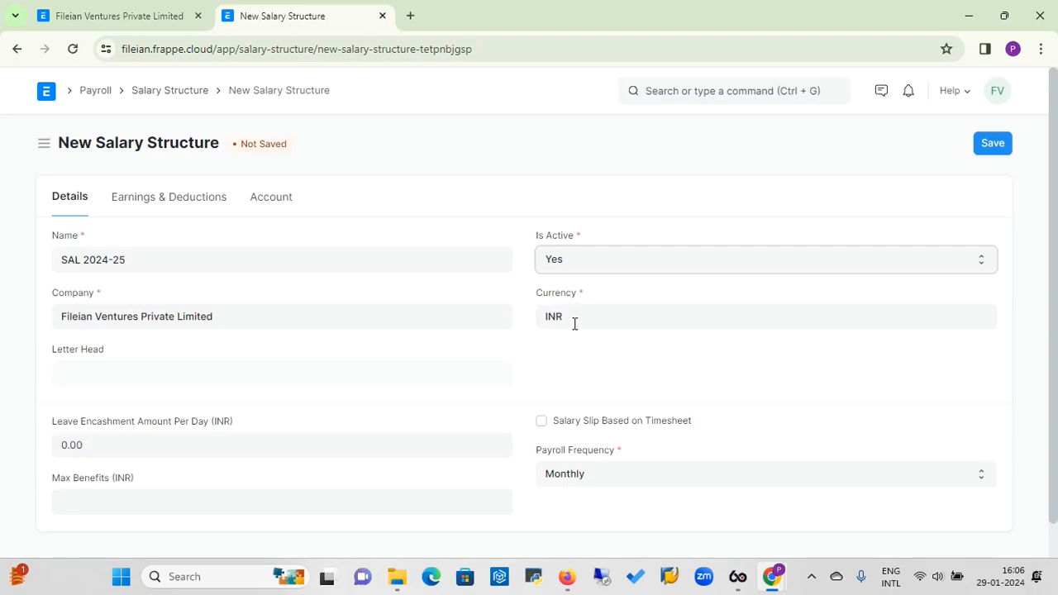
{"action": "left_click", "coordinate": [187, 508]}
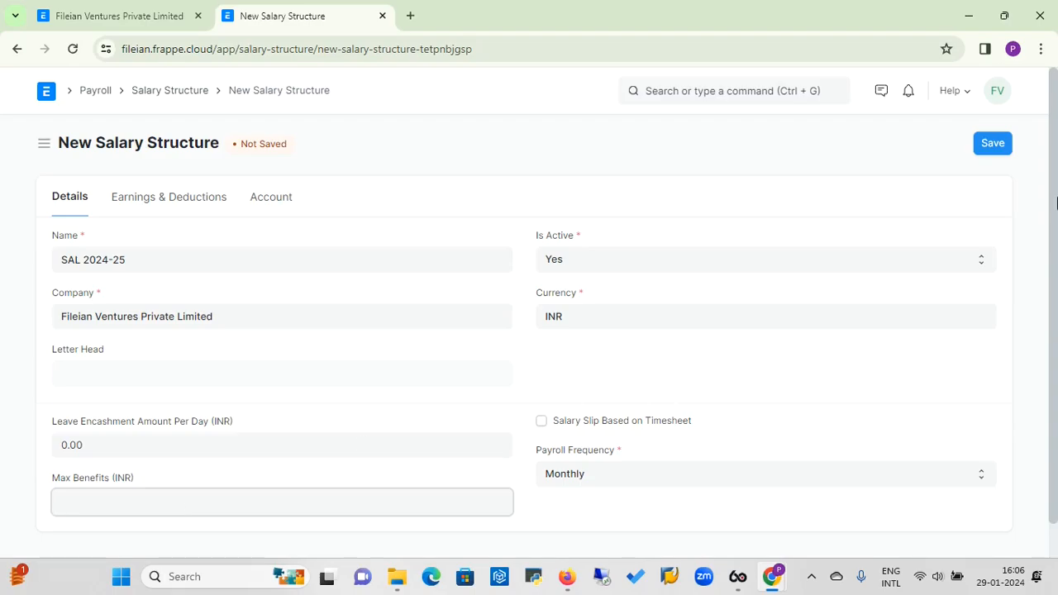
{"action": "left_click_drag", "start_coordinate": [1054, 201], "coordinate": [1056, 164]}
- Add Basic and Dearness Allowance as the first two earnings of the salary structure
{"action": "left_click", "coordinate": [182, 206]}
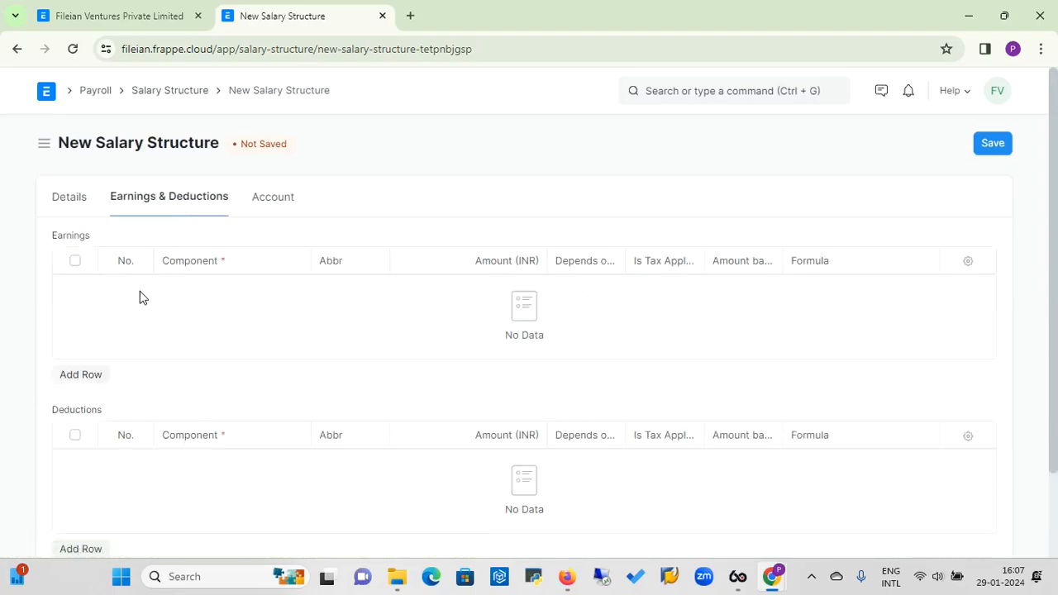
{"action": "left_click", "coordinate": [86, 372]}
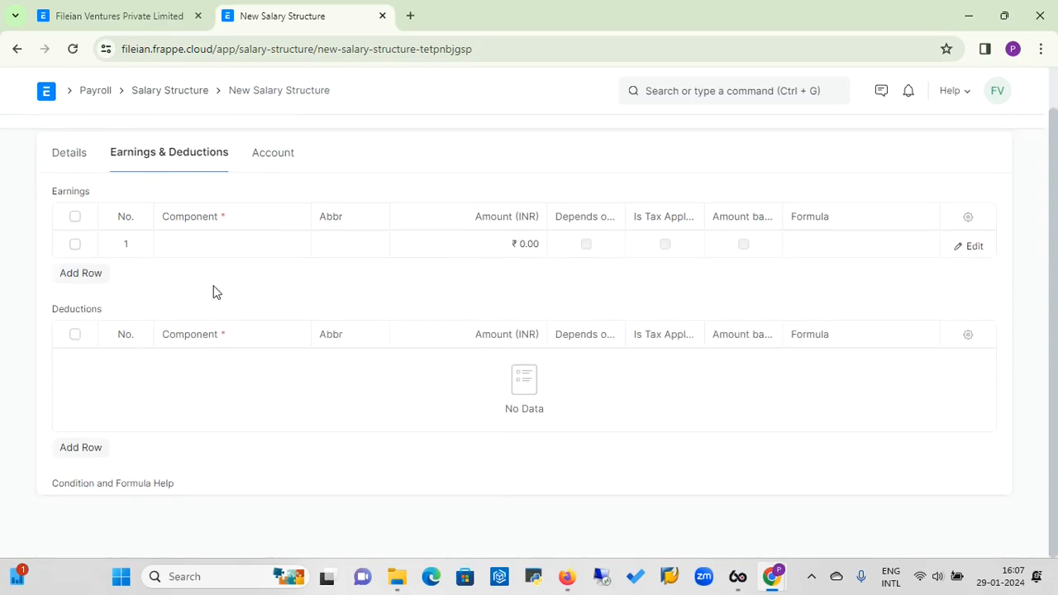
{"action": "left_click", "coordinate": [187, 244]}
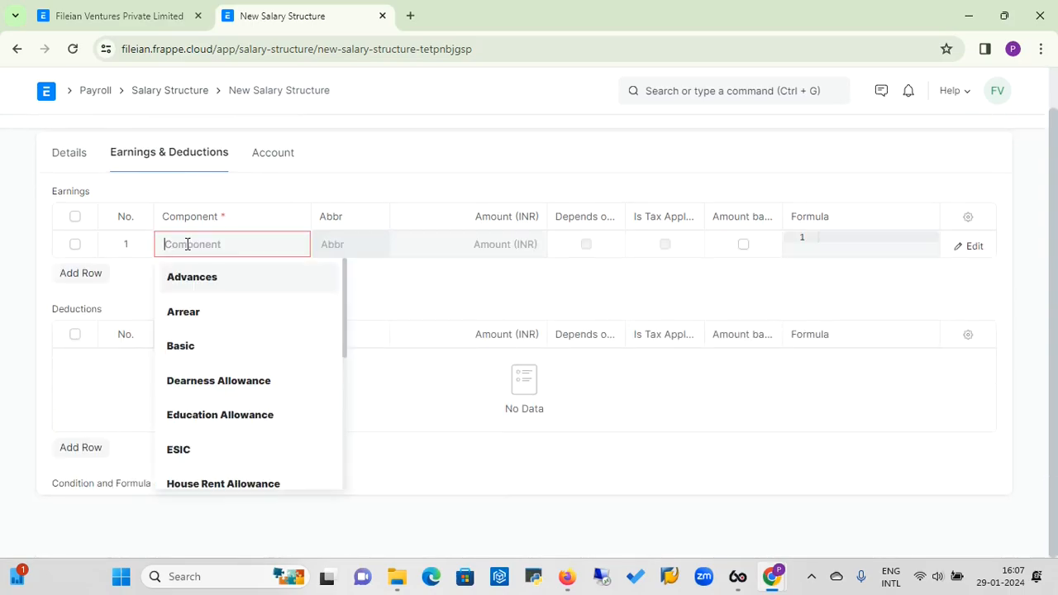
{"action": "left_click", "coordinate": [184, 354]}
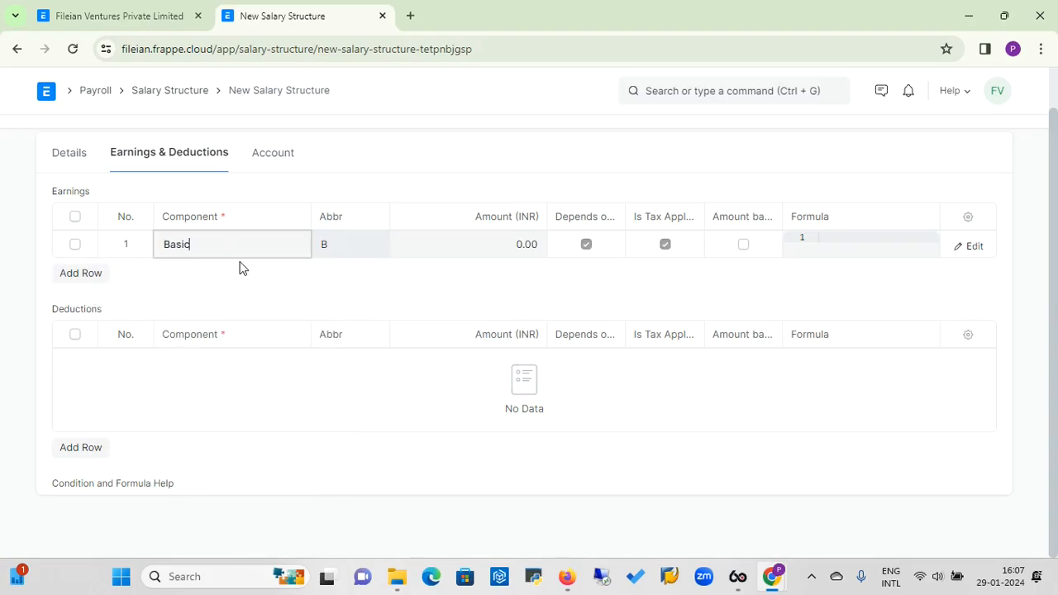
{"action": "left_click", "coordinate": [93, 279]}
{"action": "left_click", "coordinate": [172, 270]}
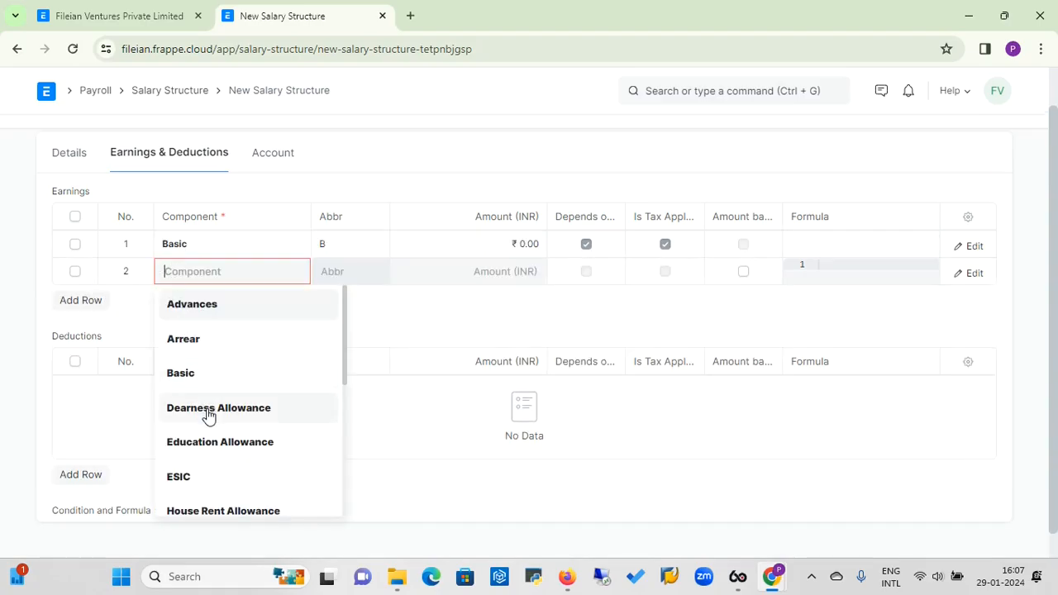
{"action": "left_click", "coordinate": [209, 409]}
- Add Education Allowance and Medical Allowance as the third and fourth earnings of the salary structure
{"action": "left_click", "coordinate": [78, 303]}
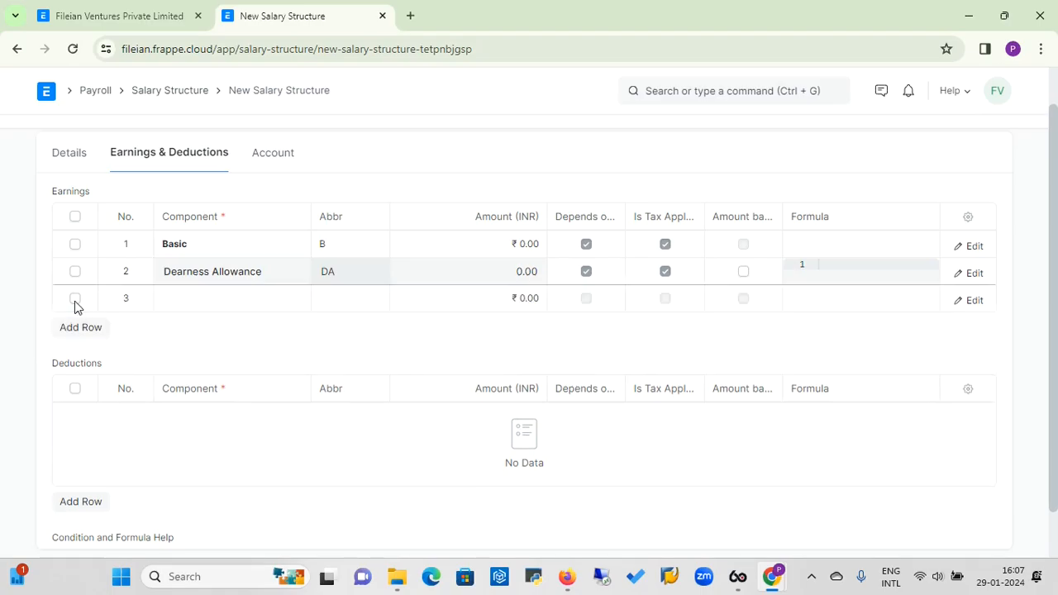
{"action": "left_click", "coordinate": [166, 301]}
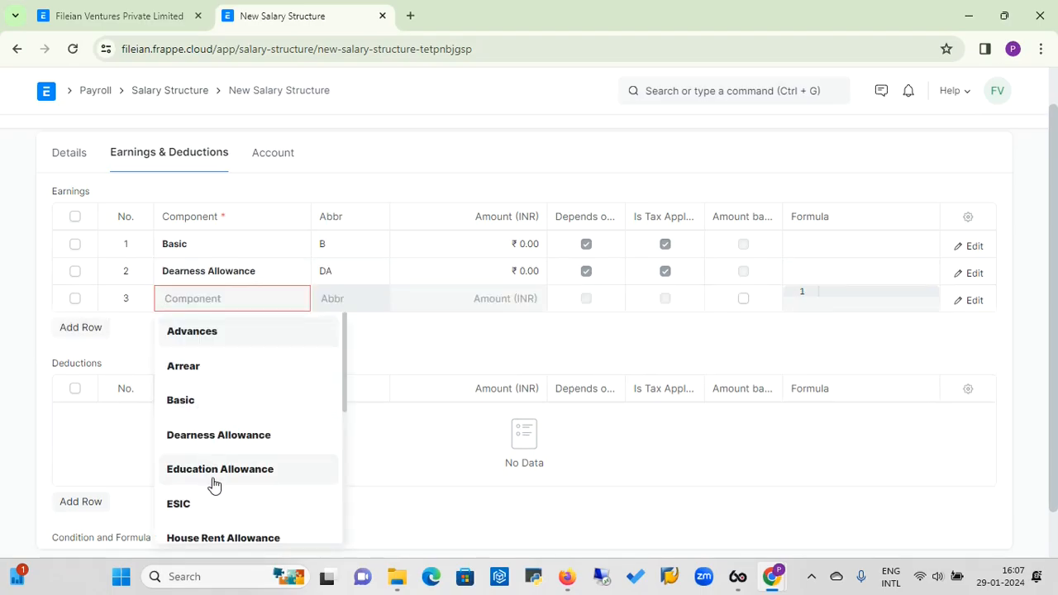
{"action": "left_click", "coordinate": [215, 485]}
{"action": "left_click", "coordinate": [75, 330]}
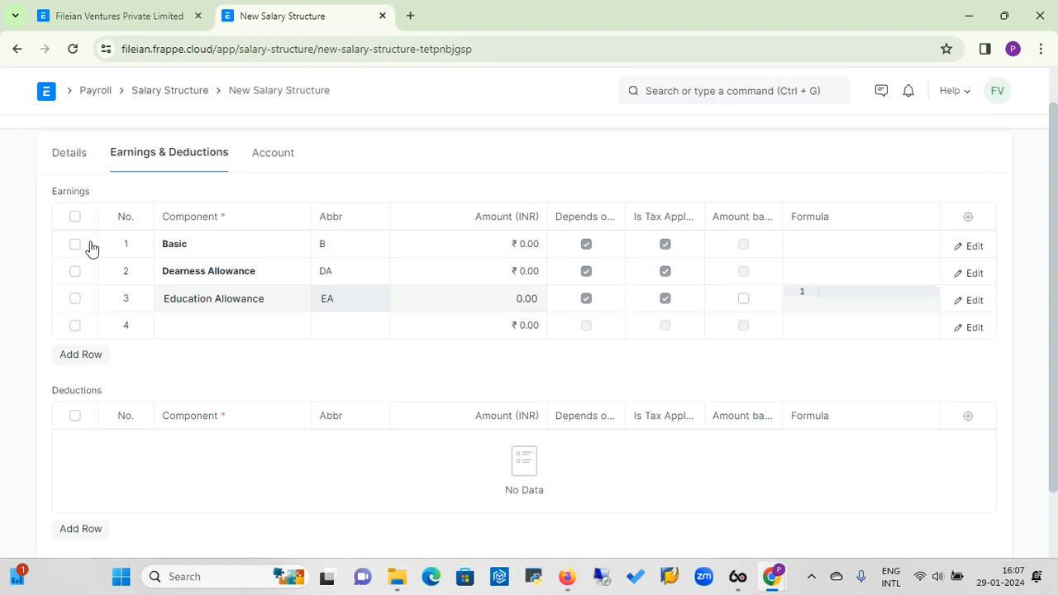
{"action": "left_click", "coordinate": [173, 326]}
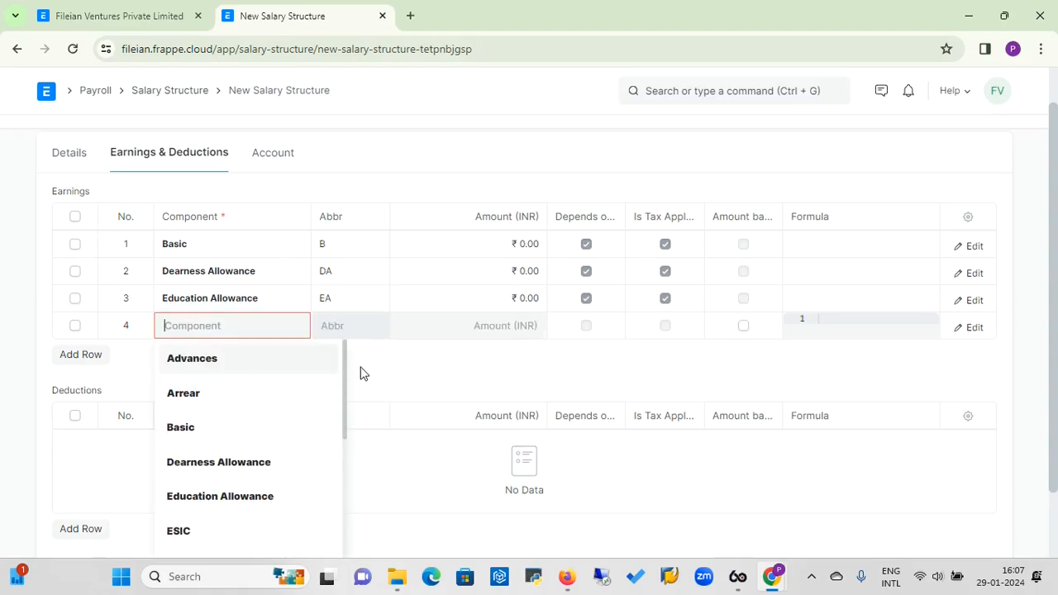
{"action": "left_click_drag", "start_coordinate": [344, 386], "coordinate": [286, 460]}
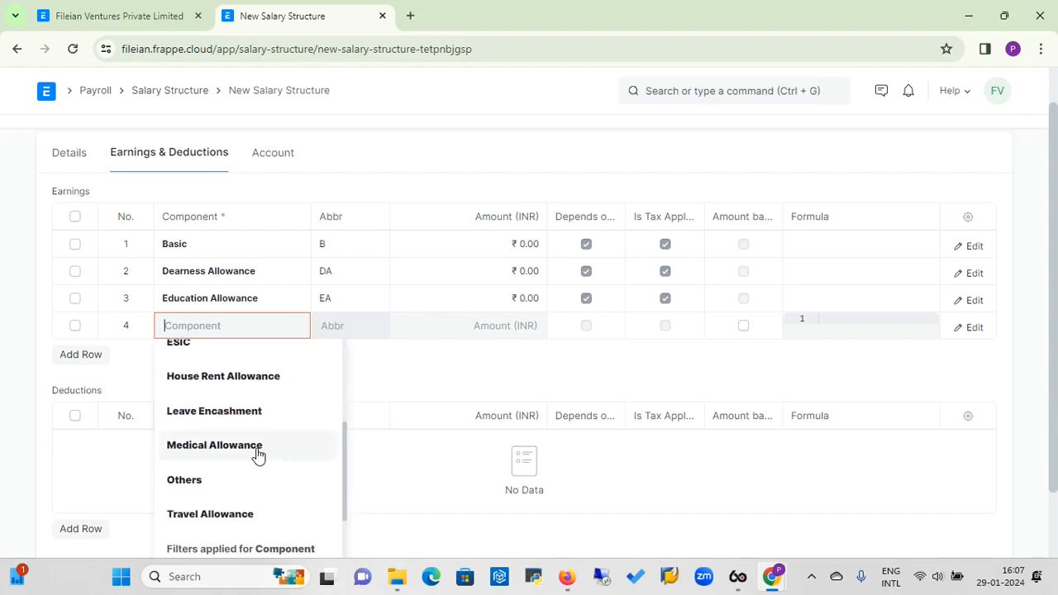
{"action": "left_click", "coordinate": [256, 453]}
- Add House Rent Allowance and Others as the fifth and sixth earnings of the salary structure
{"action": "left_click", "coordinate": [86, 355]}
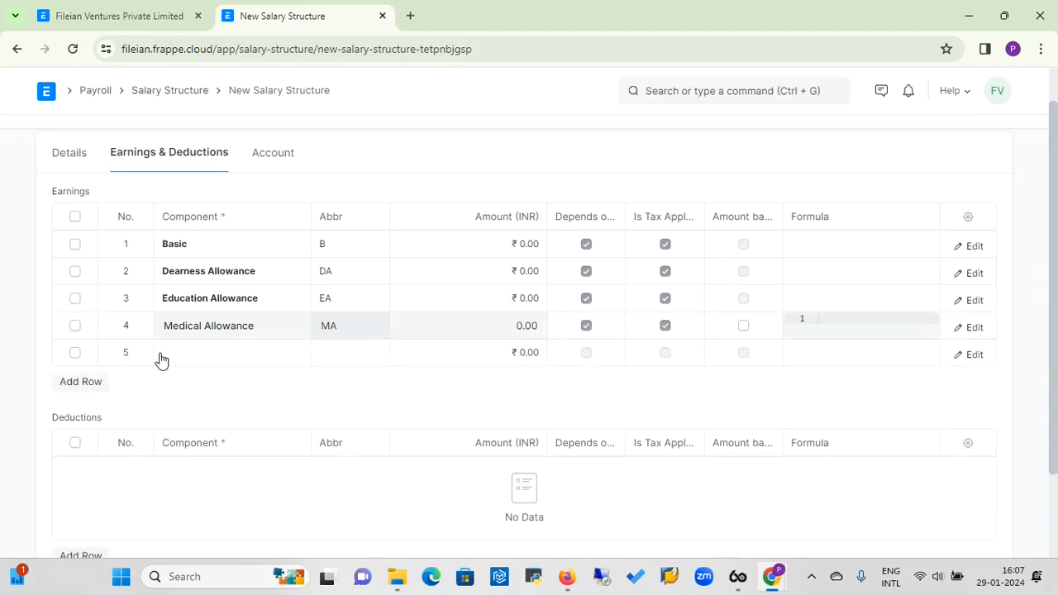
{"action": "left_click", "coordinate": [176, 353]}
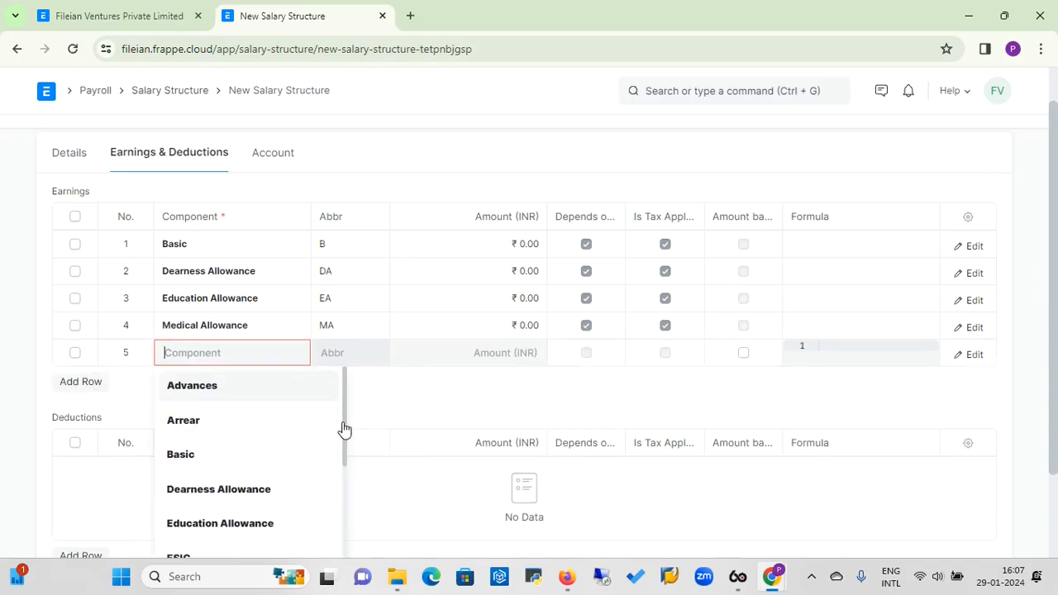
{"action": "left_click_drag", "start_coordinate": [344, 430], "coordinate": [348, 499]}
{"action": "left_click", "coordinate": [237, 430]}
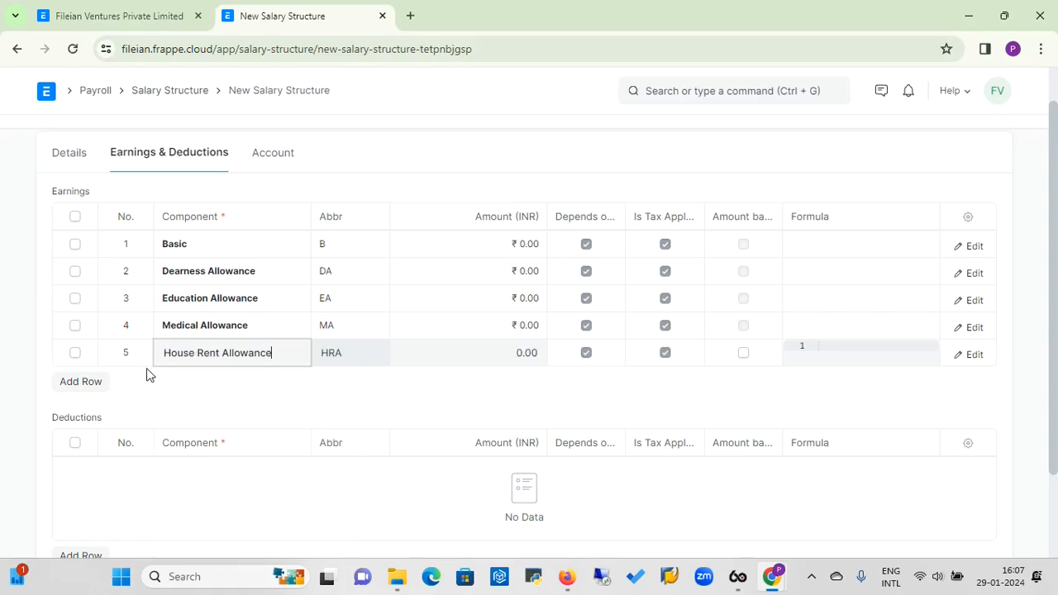
{"action": "left_click", "coordinate": [86, 383]}
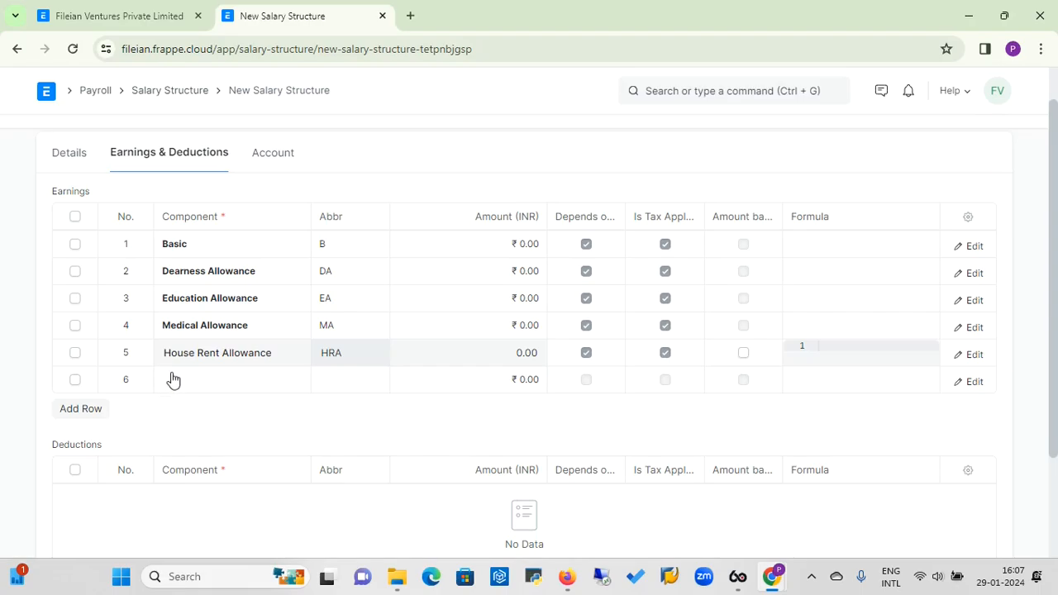
{"action": "left_click", "coordinate": [170, 379]}
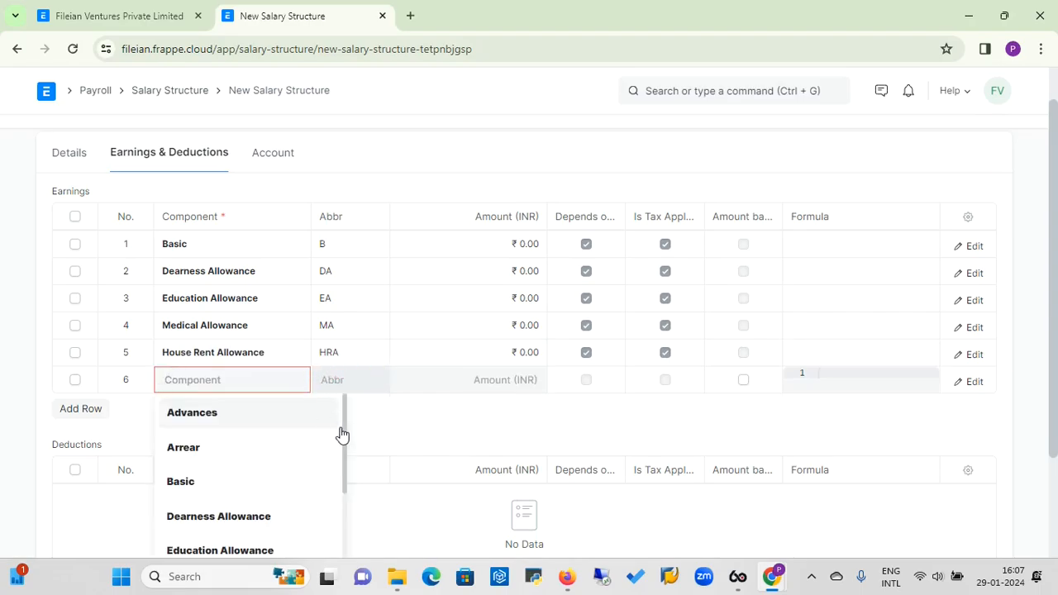
{"action": "left_click_drag", "start_coordinate": [345, 439], "coordinate": [345, 530]}
{"action": "left_click", "coordinate": [198, 518]}
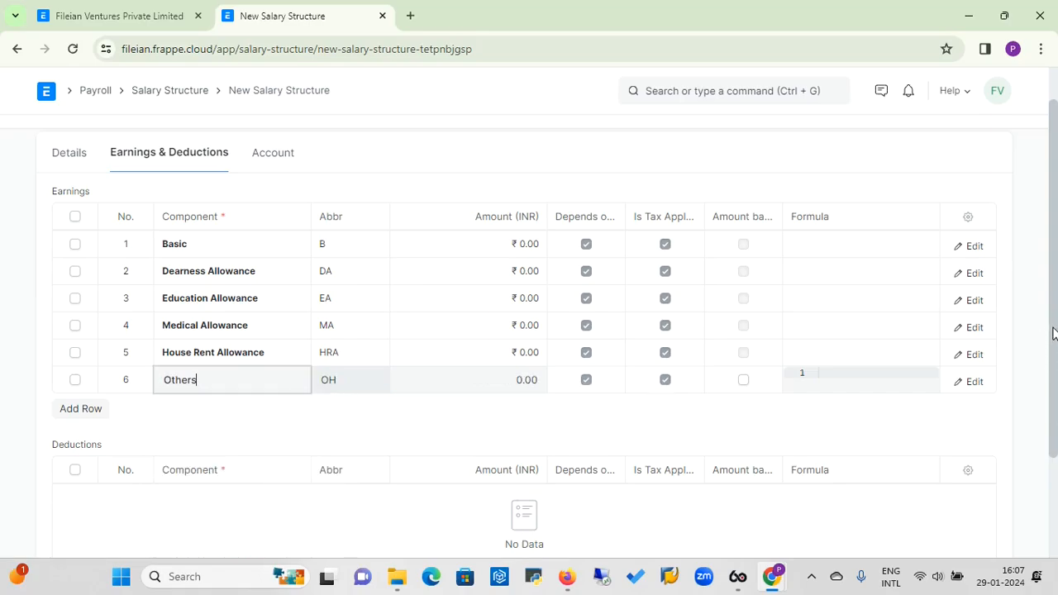
- Add Professional Tax and Income Tax as the first two deductions of the salary structure
{"action": "scroll", "coordinate": [1054, 333], "scroll_direction": "down", "scroll_amount": 1}
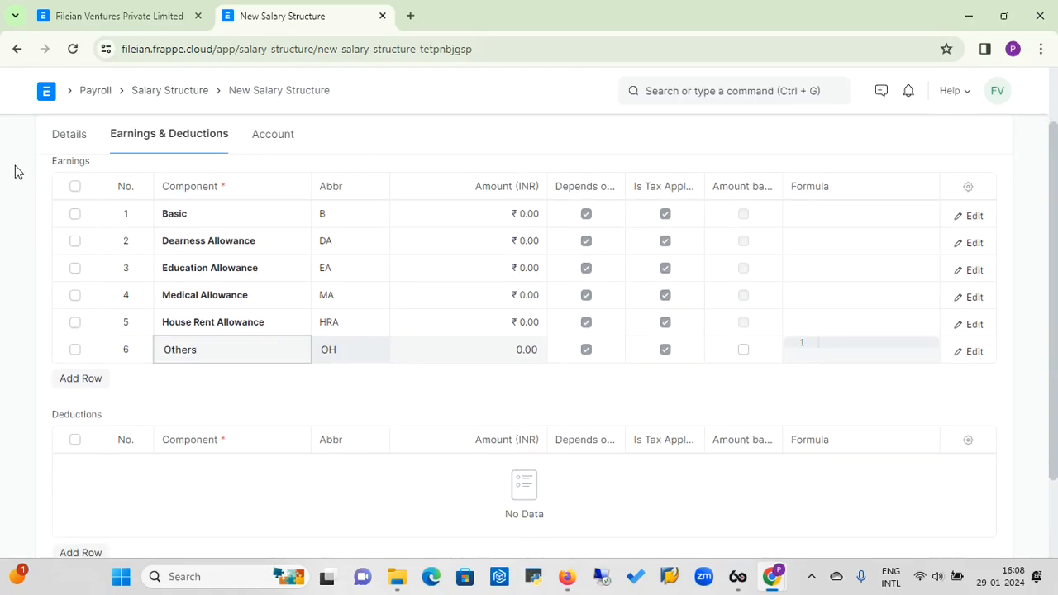
{"action": "key", "text": "alt+Tab"}
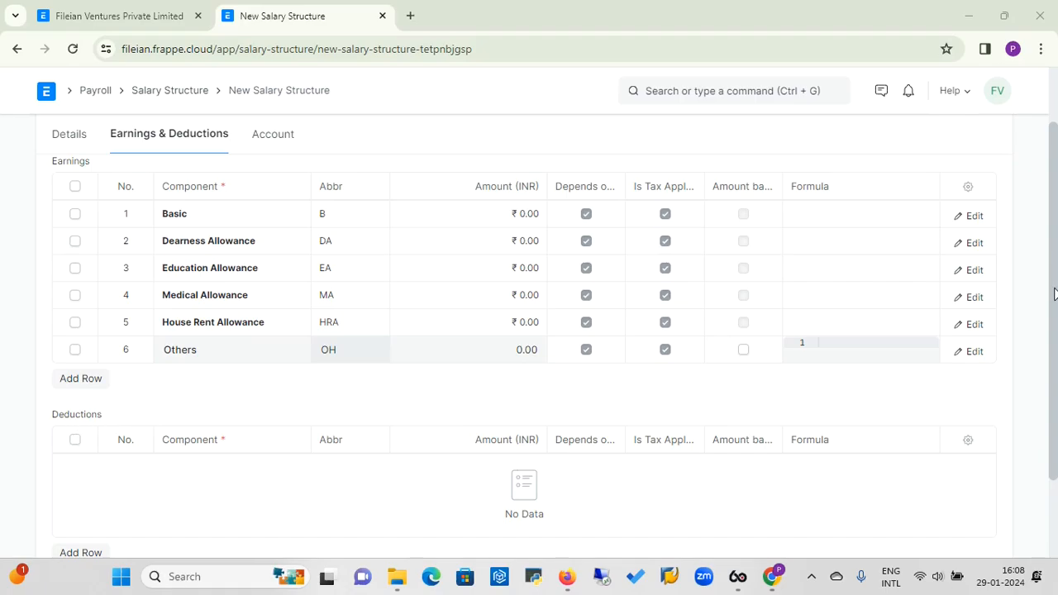
{"action": "left_click", "coordinate": [69, 554]}
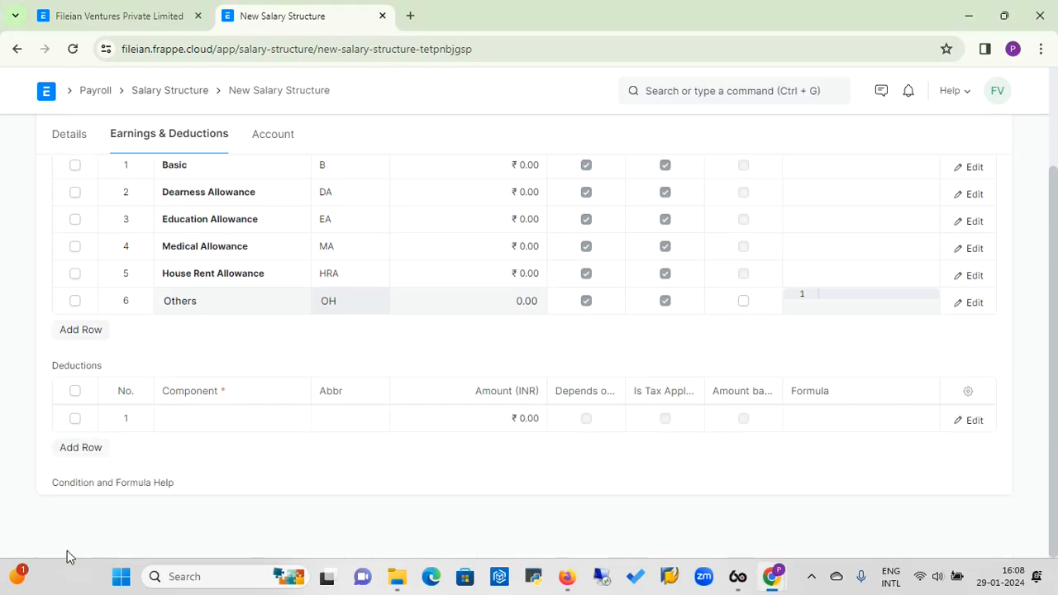
{"action": "left_click", "coordinate": [184, 418]}
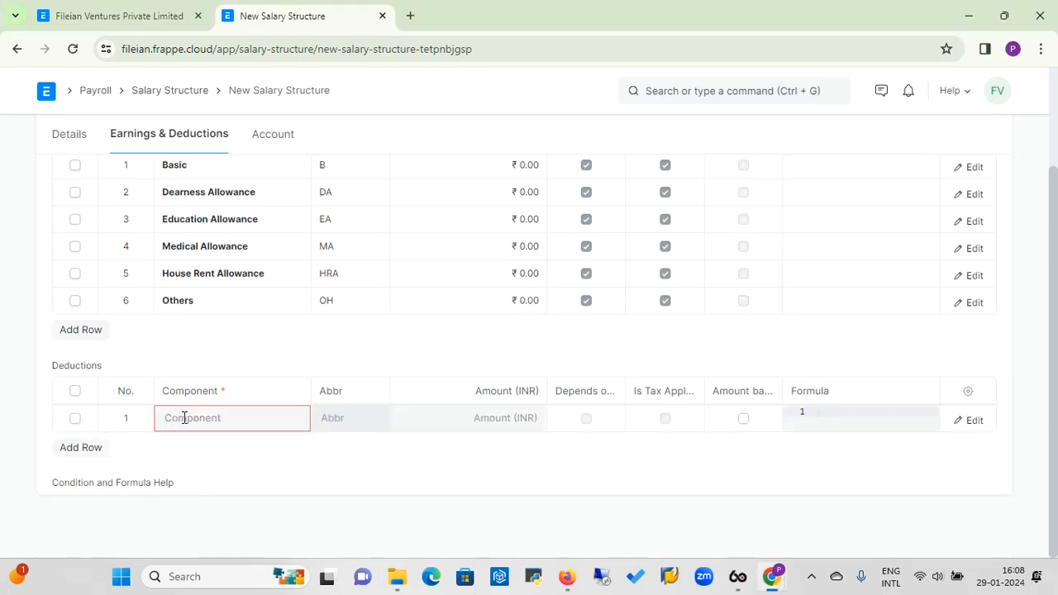
{"action": "type", "text": "P"}
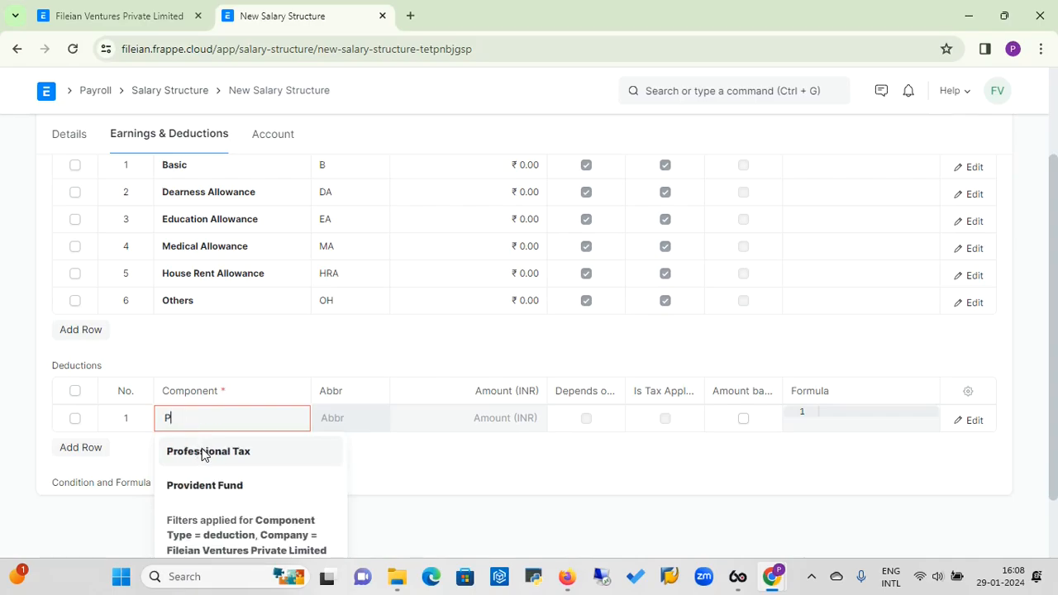
{"action": "left_click", "coordinate": [204, 454]}
{"action": "left_click", "coordinate": [83, 450]}
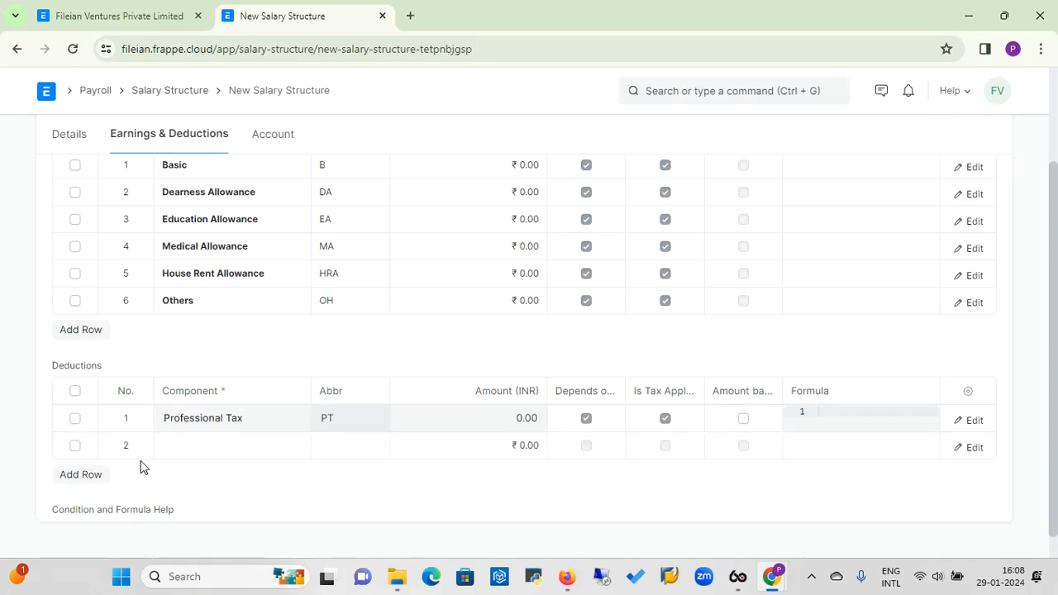
{"action": "left_click", "coordinate": [182, 448]}
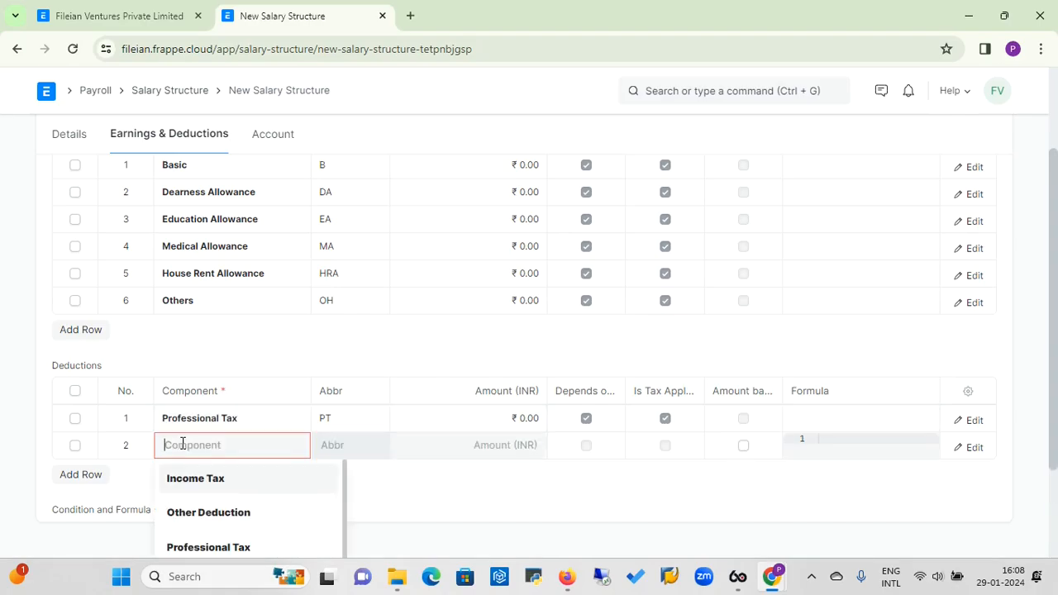
{"action": "left_click", "coordinate": [219, 485]}
- Add Provident Fund and Other Deduction as the third and fourth deductions of the salary structure
{"action": "left_click", "coordinate": [81, 474]}
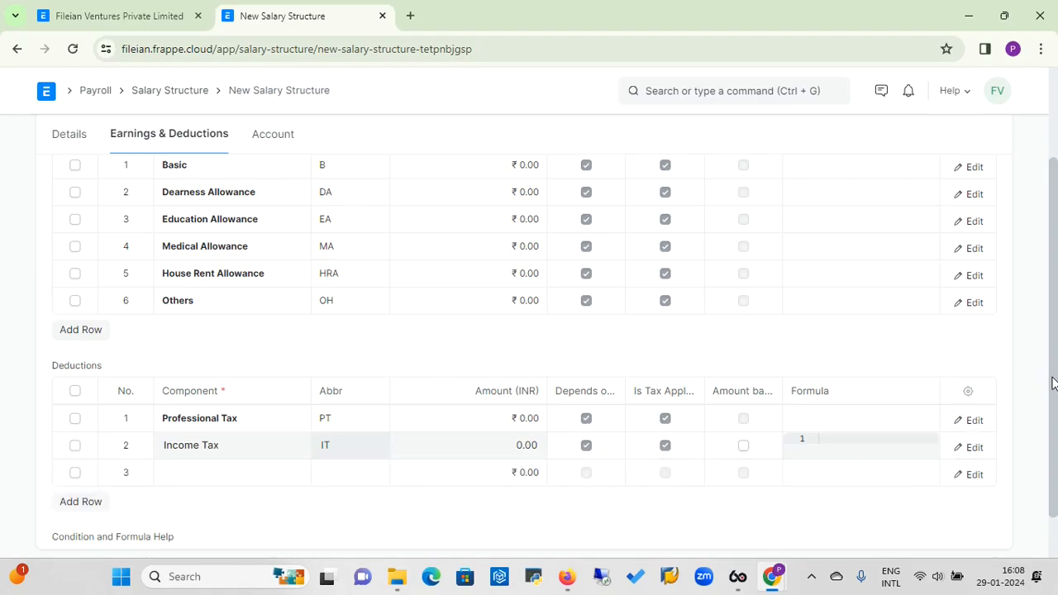
{"action": "left_click", "coordinate": [233, 472]}
{"action": "type", "text": "P"}
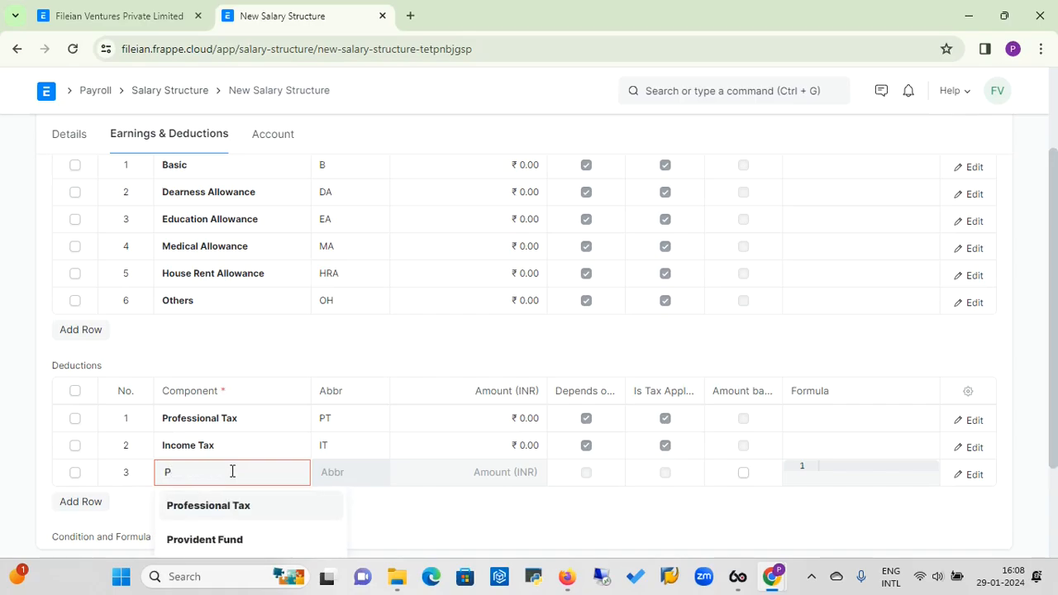
{"action": "left_click", "coordinate": [204, 540]}
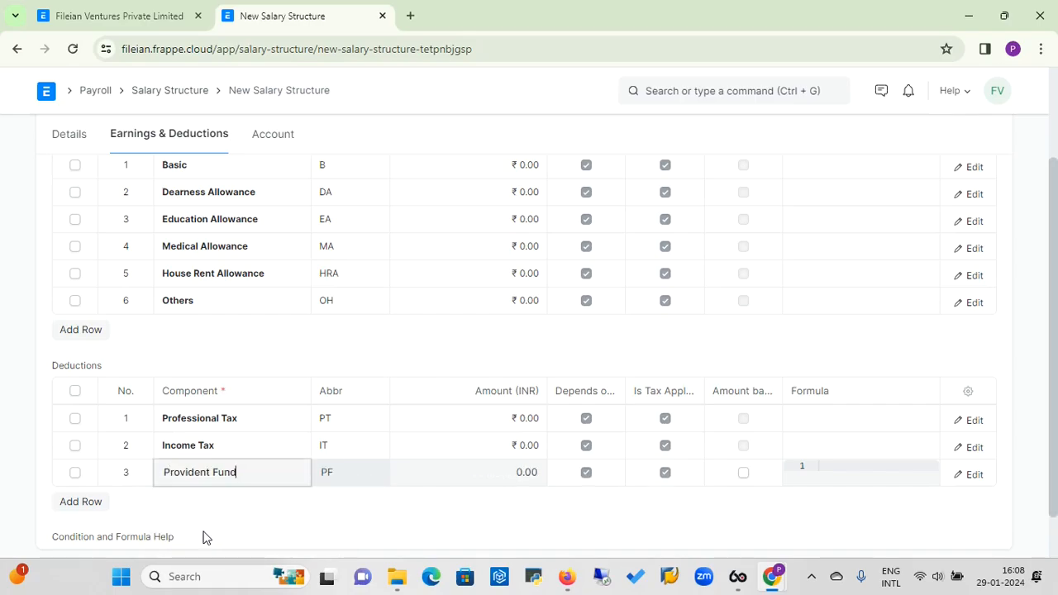
{"action": "left_click", "coordinate": [75, 501]}
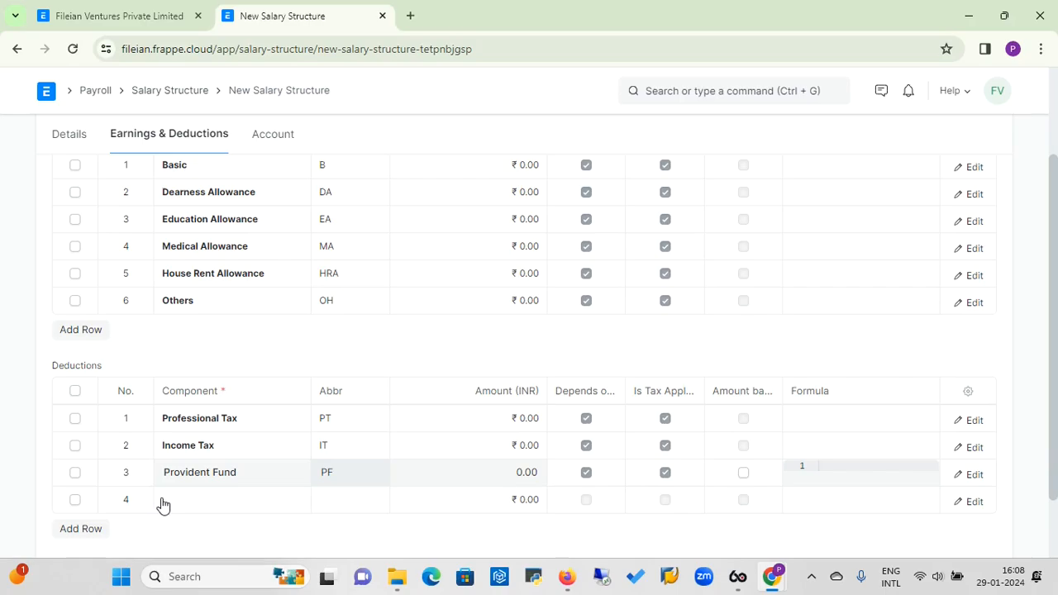
{"action": "type", "text": "ES"}
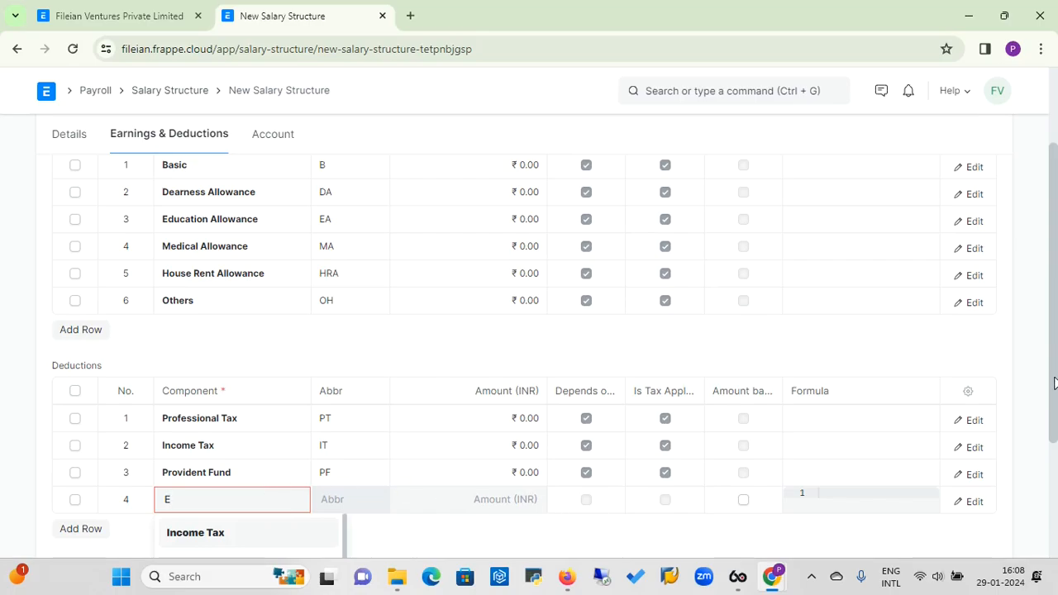
{"action": "key", "text": "BackSpace"}
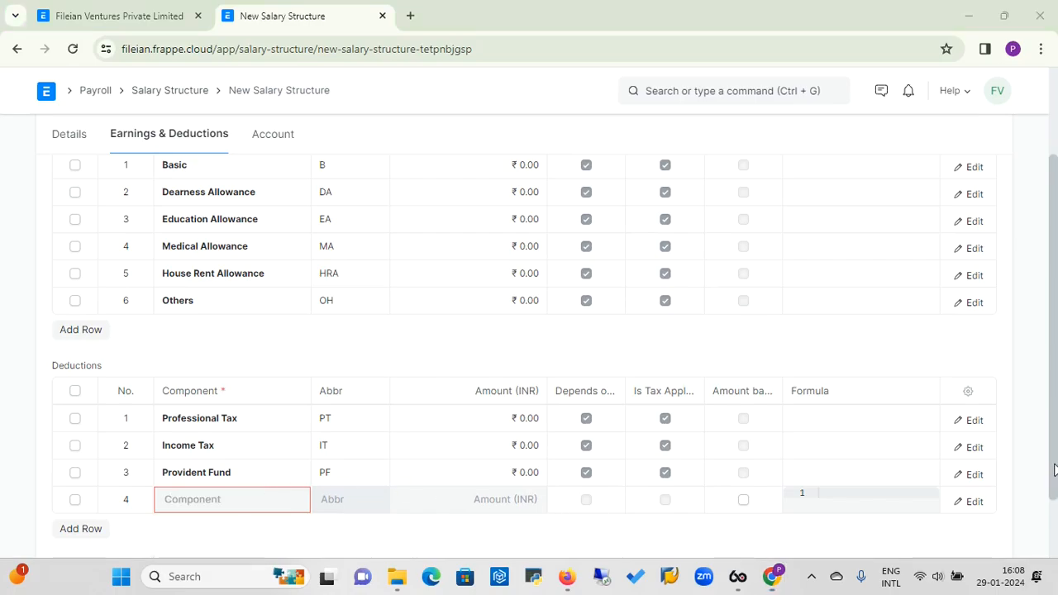
{"action": "left_click_drag", "start_coordinate": [1055, 470], "coordinate": [1045, 567]}
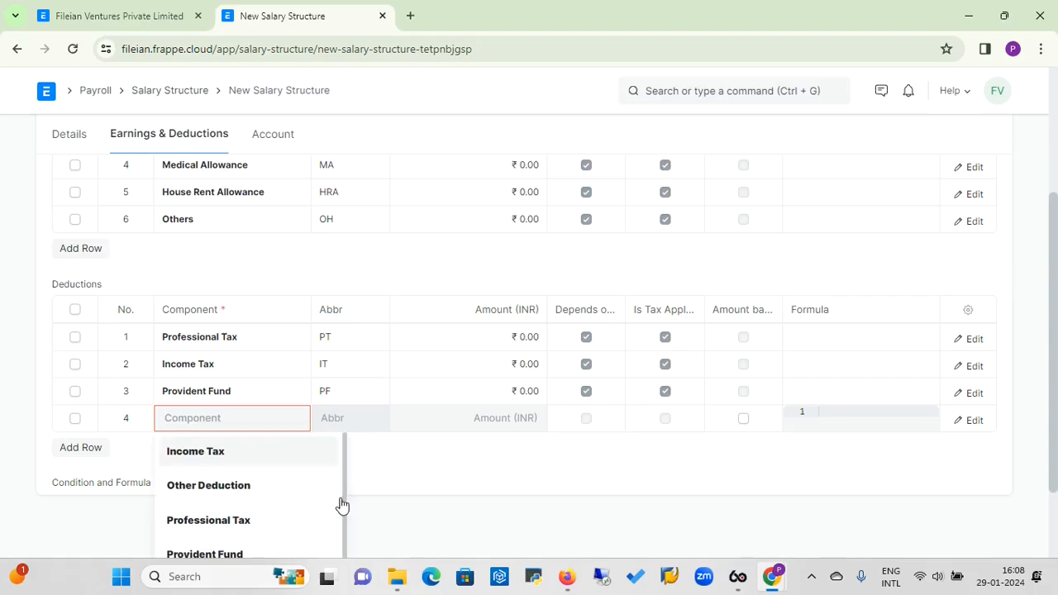
{"action": "mouse_move", "coordinate": [346, 481]}
{"action": "left_mouse_down"}
{"action": "mouse_move", "coordinate": [345, 526]}
{"action": "mouse_move", "coordinate": [350, 461]}
{"action": "left_mouse_up"}
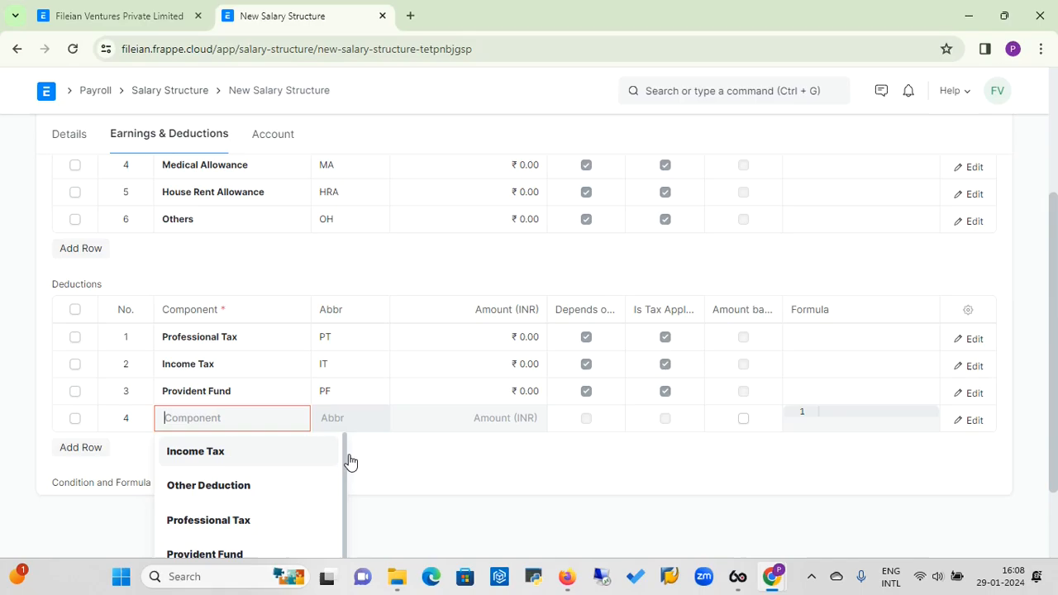
{"action": "left_click", "coordinate": [212, 494]}
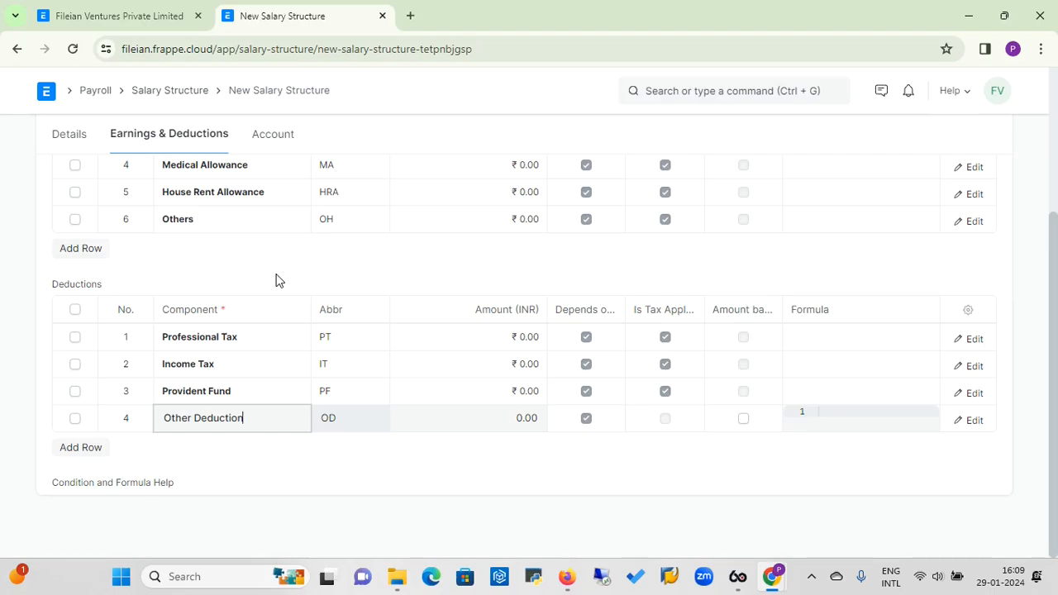
- Save the SAL 2024-25 salary structure and permanently submit it
{"action": "left_click", "coordinate": [1057, 164]}
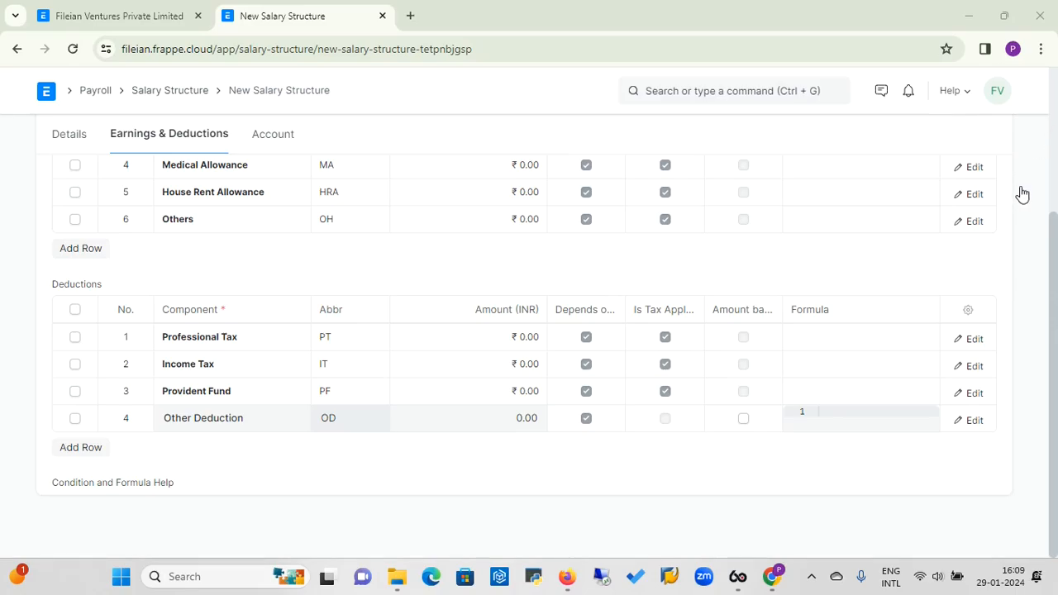
{"action": "scroll", "coordinate": [1034, 194], "scroll_direction": "up", "scroll_amount": 2}
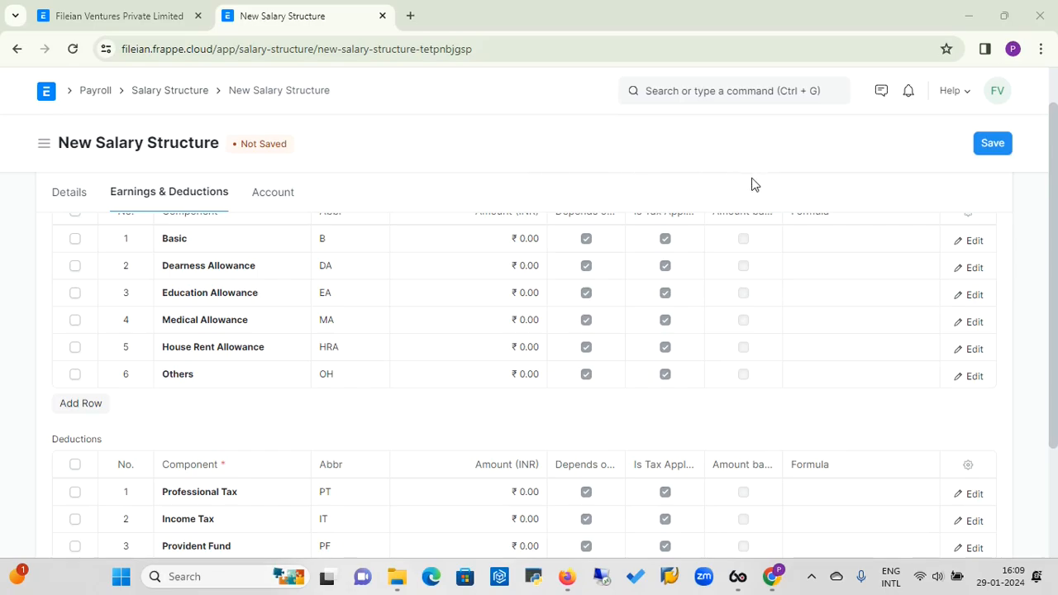
{"action": "left_click", "coordinate": [986, 142]}
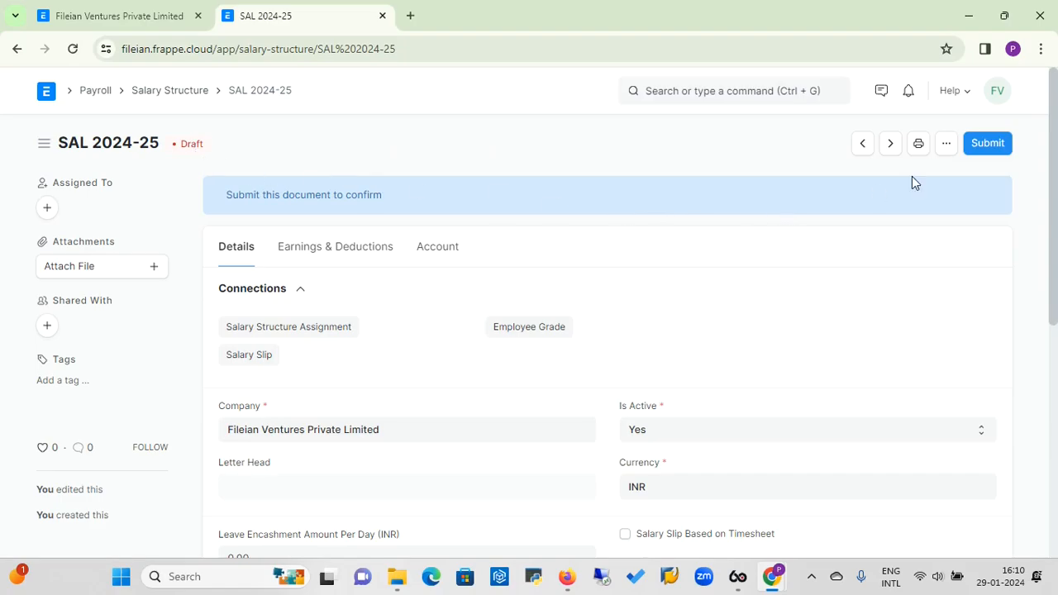
{"action": "left_click", "coordinate": [980, 145]}
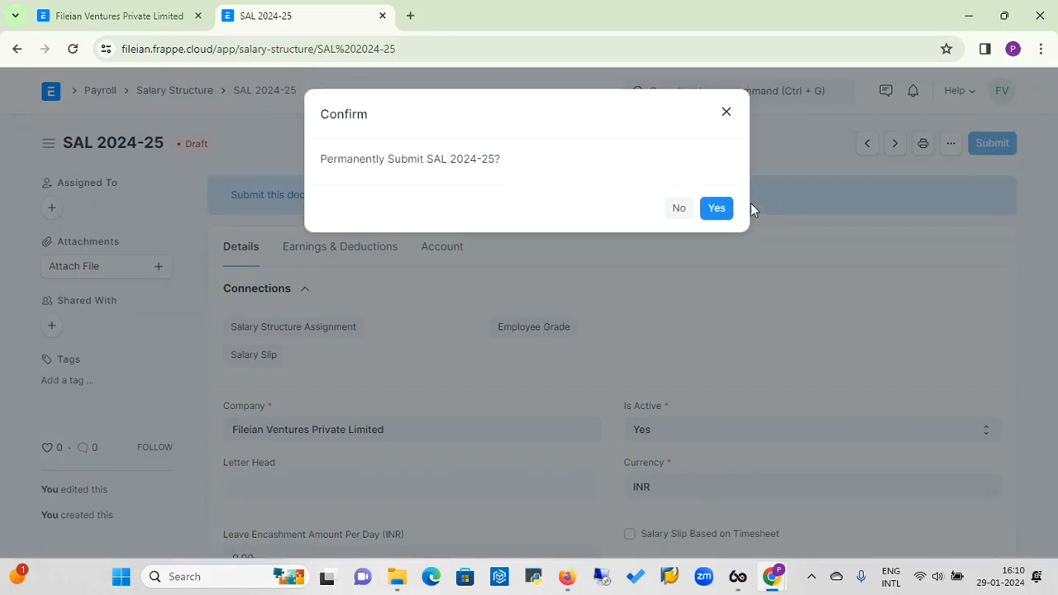
{"action": "left_click", "coordinate": [716, 208]}
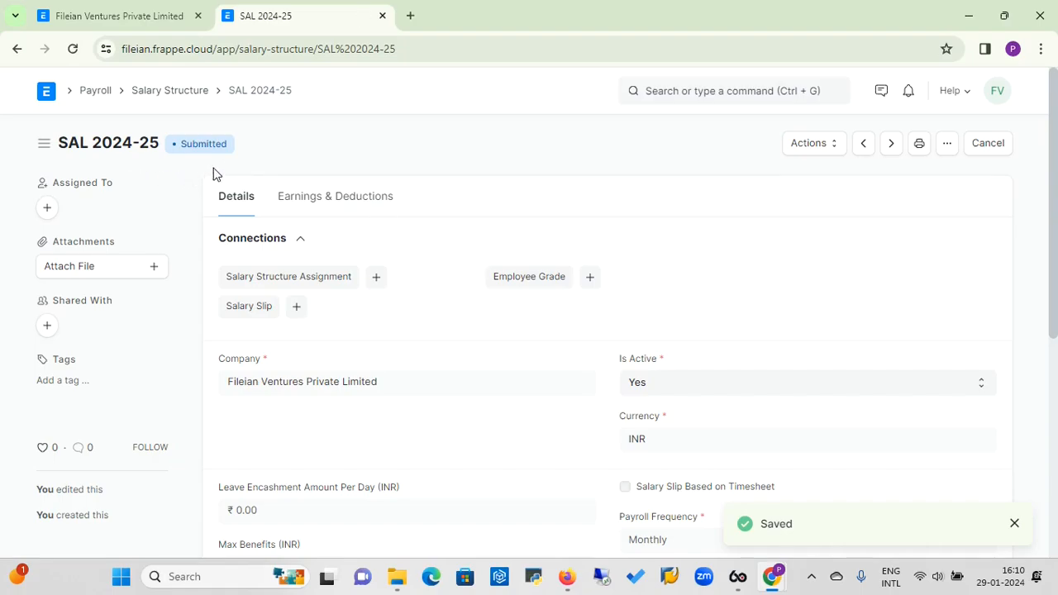
- Start a new salary structure assignment from the Salary Payout workspace for the first employee listed
{"action": "left_click", "coordinate": [162, 97]}
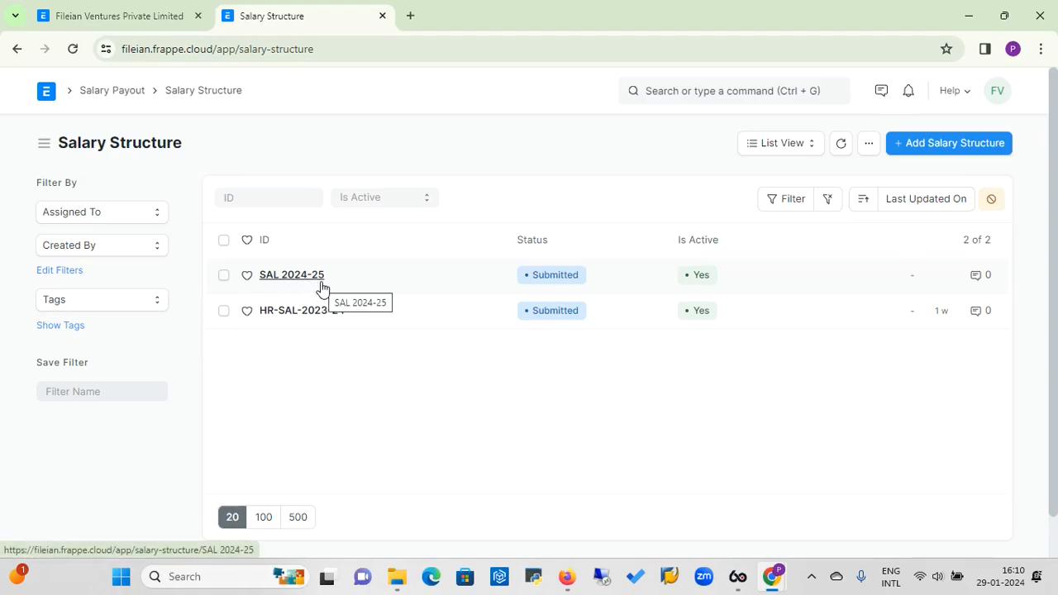
{"action": "left_click", "coordinate": [122, 94]}
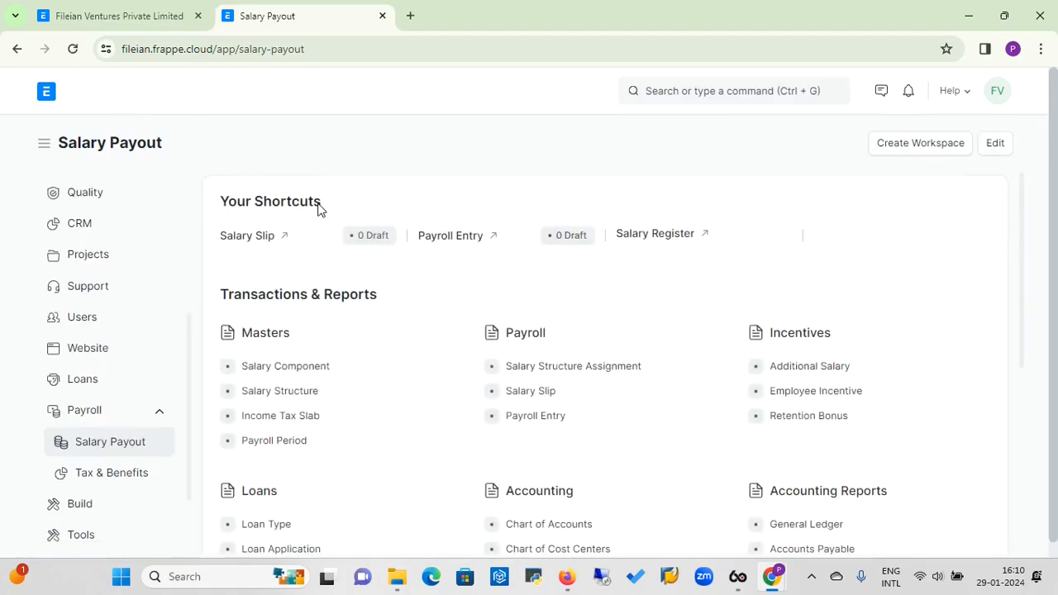
{"action": "left_click", "coordinate": [567, 374]}
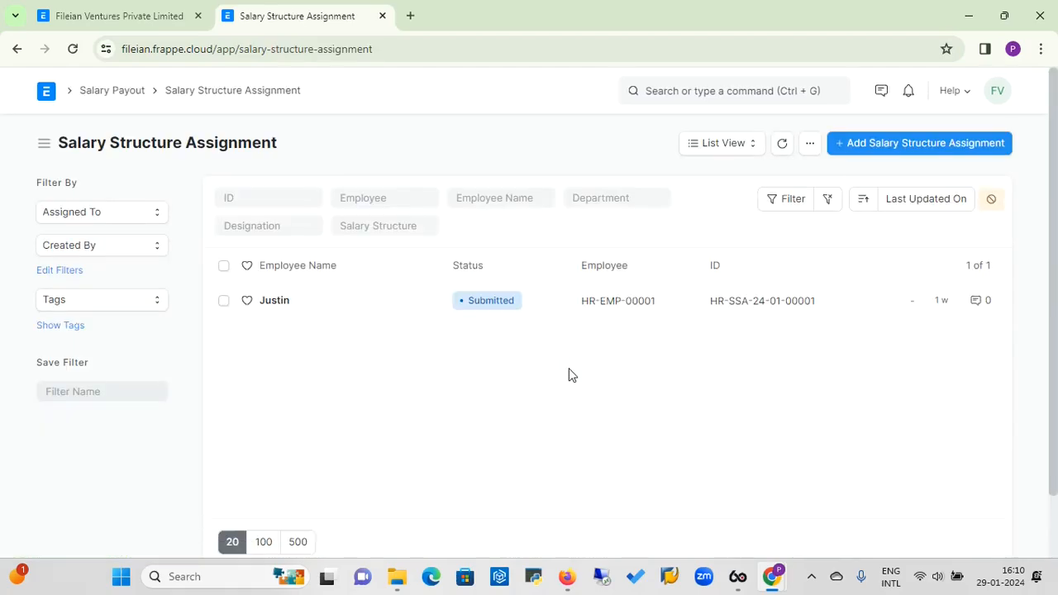
{"action": "left_click", "coordinate": [908, 146]}
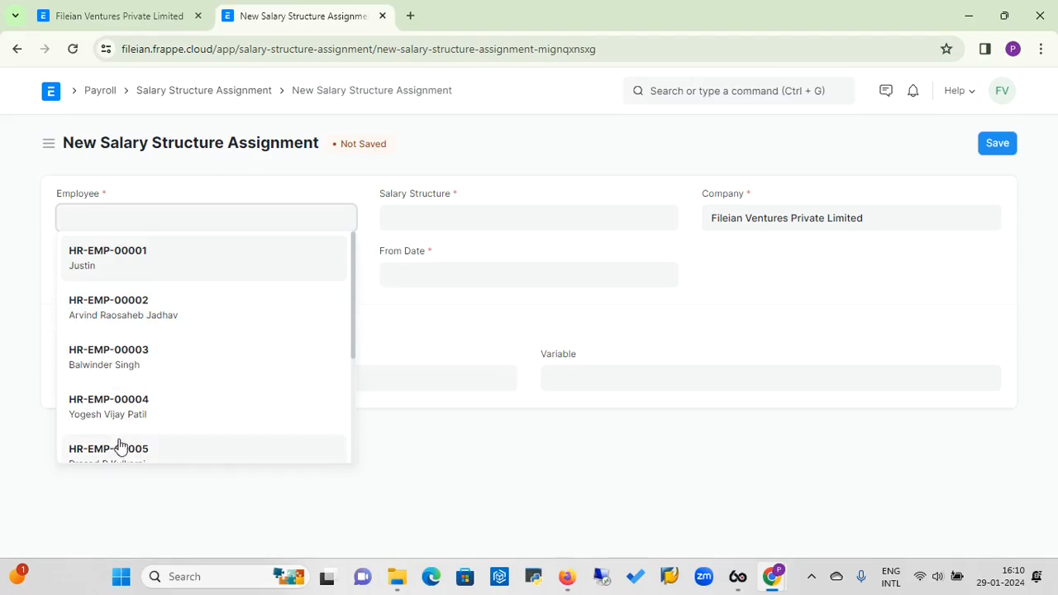
{"action": "left_click", "coordinate": [146, 256]}
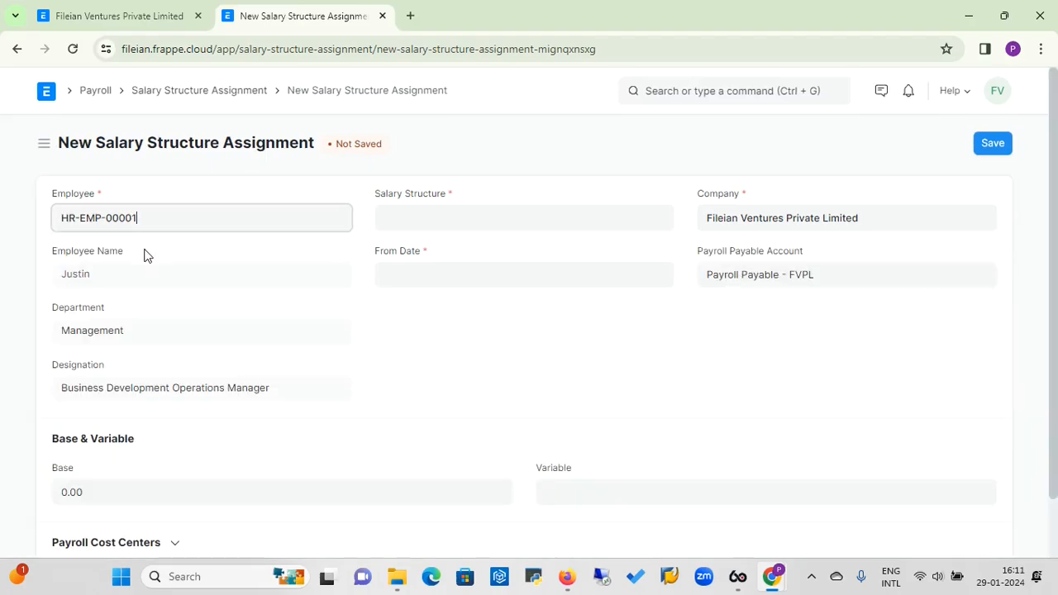
- Assign the SAL 2024-25 salary structure to the employee with a from date of 01-01-2024
{"action": "left_click", "coordinate": [526, 220]}
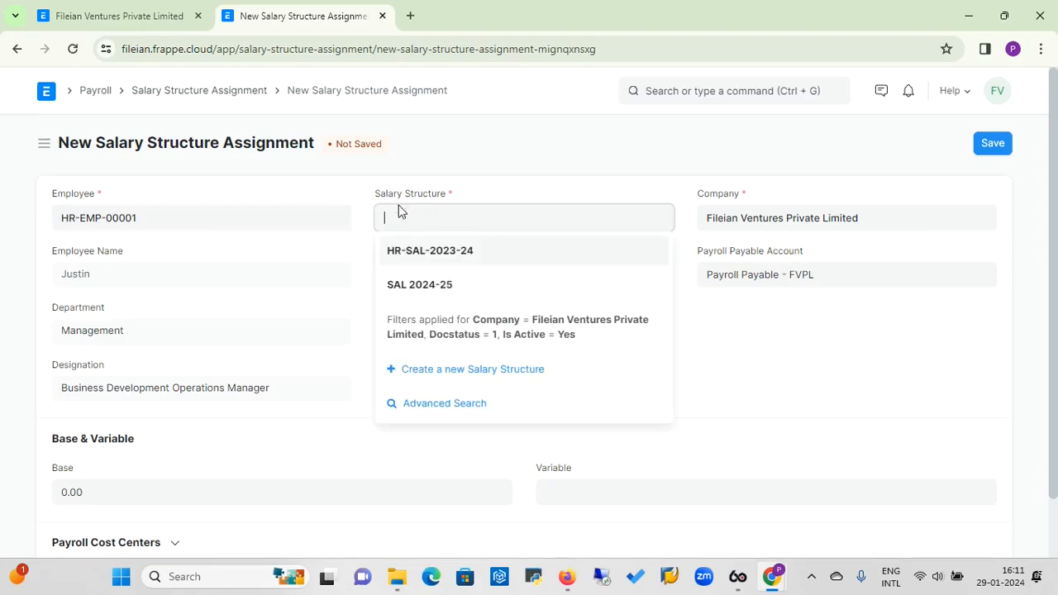
{"action": "left_click", "coordinate": [430, 286]}
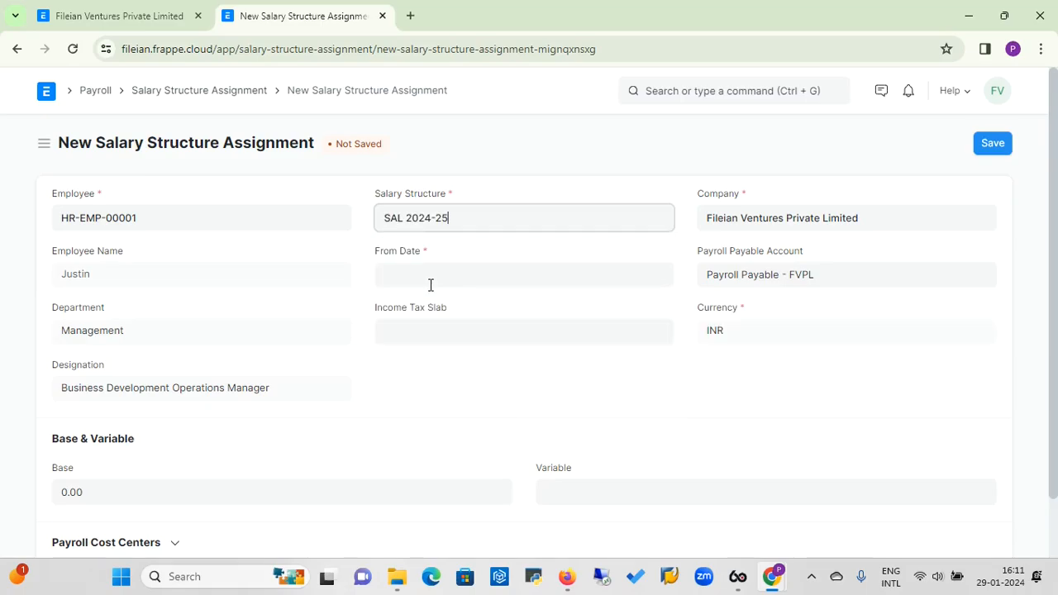
{"action": "left_click", "coordinate": [423, 272]}
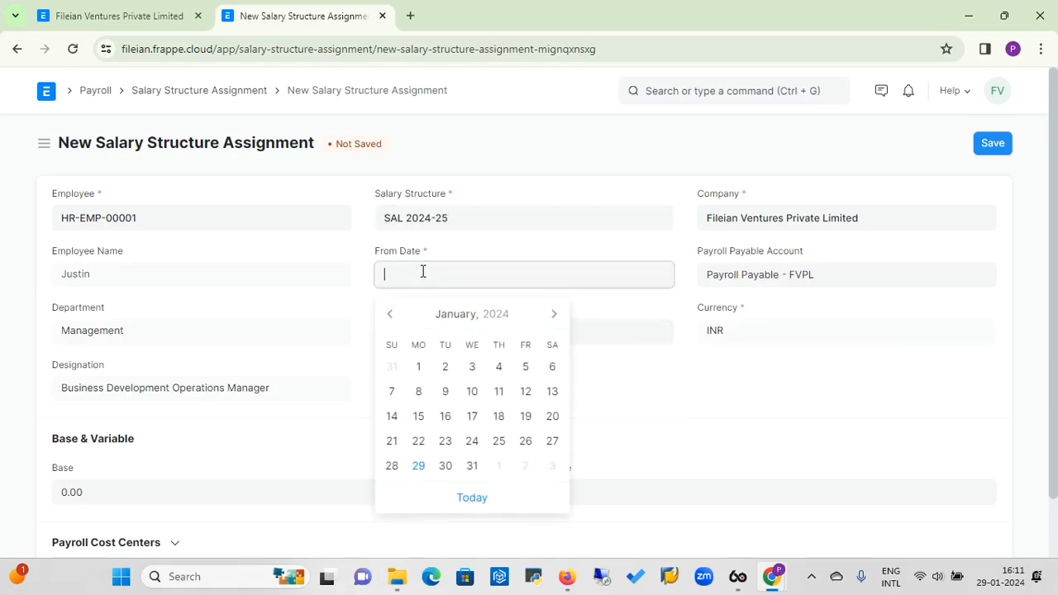
{"action": "left_click", "coordinate": [429, 370]}
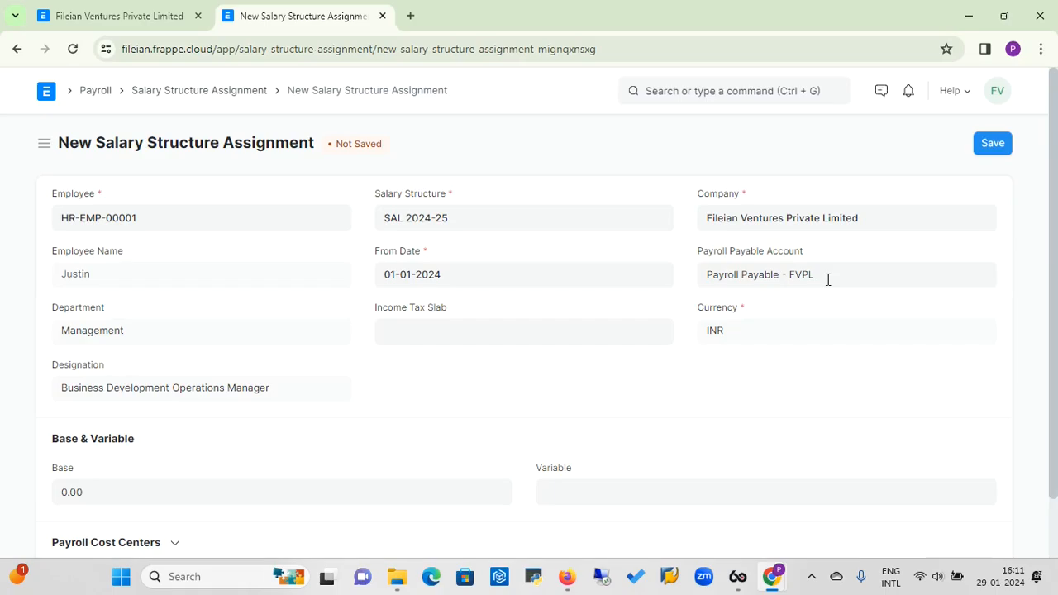
- Create a new income tax slab and name it IT 24-25
{"action": "left_click", "coordinate": [522, 339]}
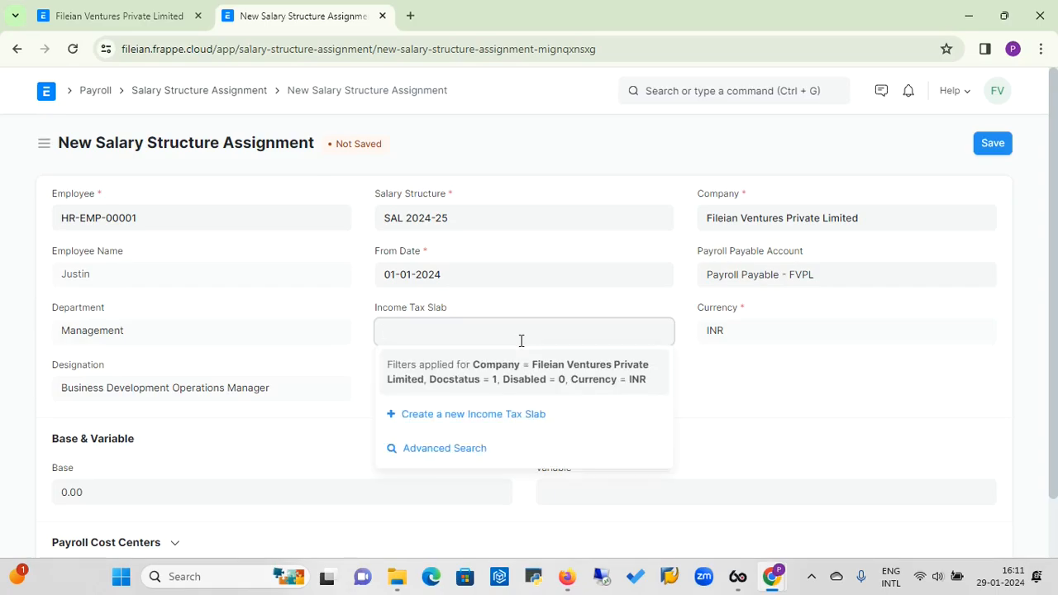
{"action": "right_click", "coordinate": [473, 423]}
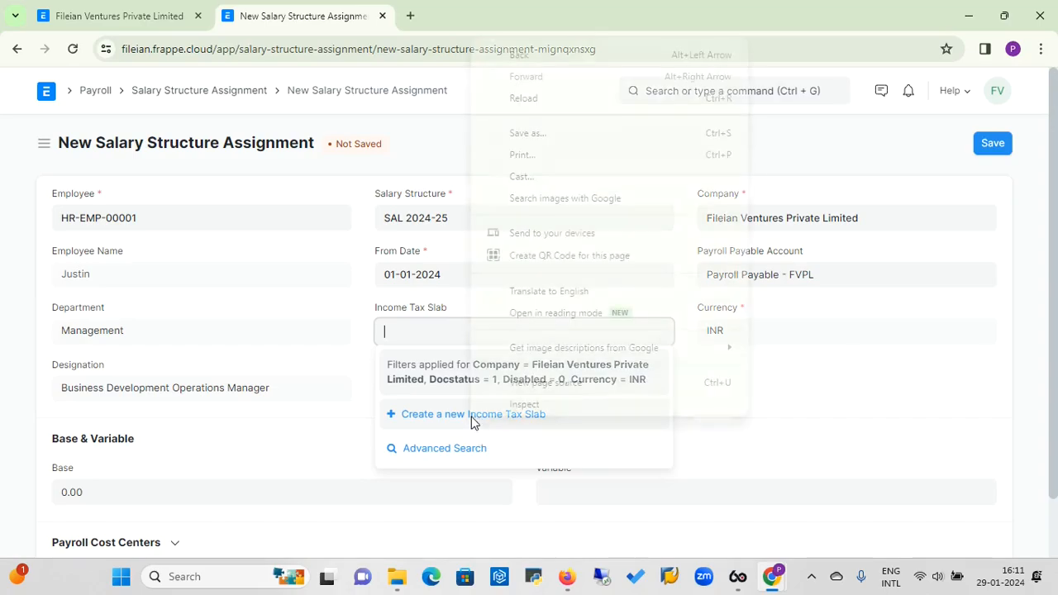
{"action": "left_click", "coordinate": [421, 417]}
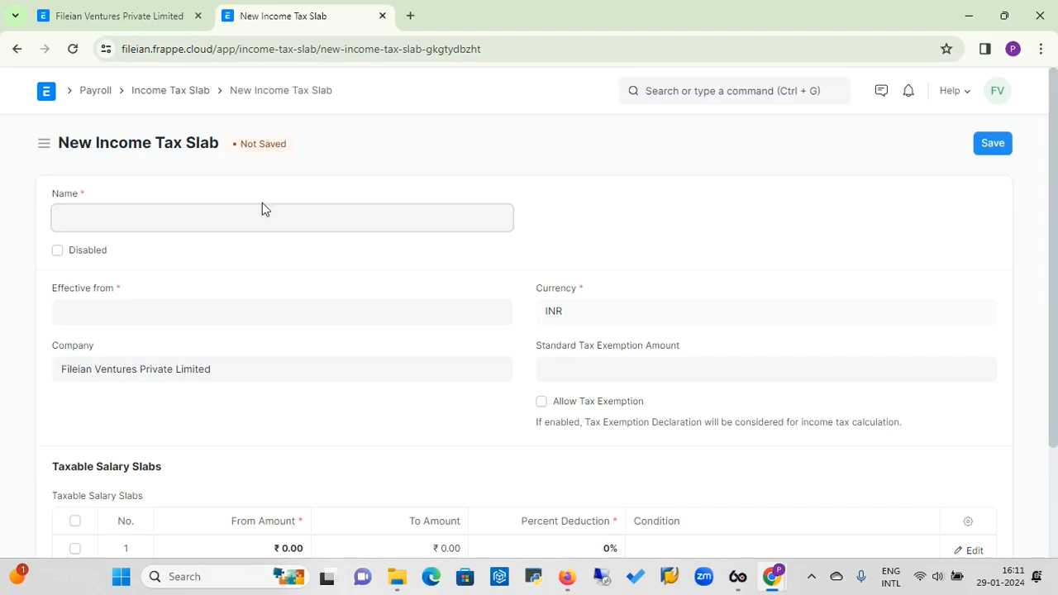
{"action": "left_click", "coordinate": [167, 94]}
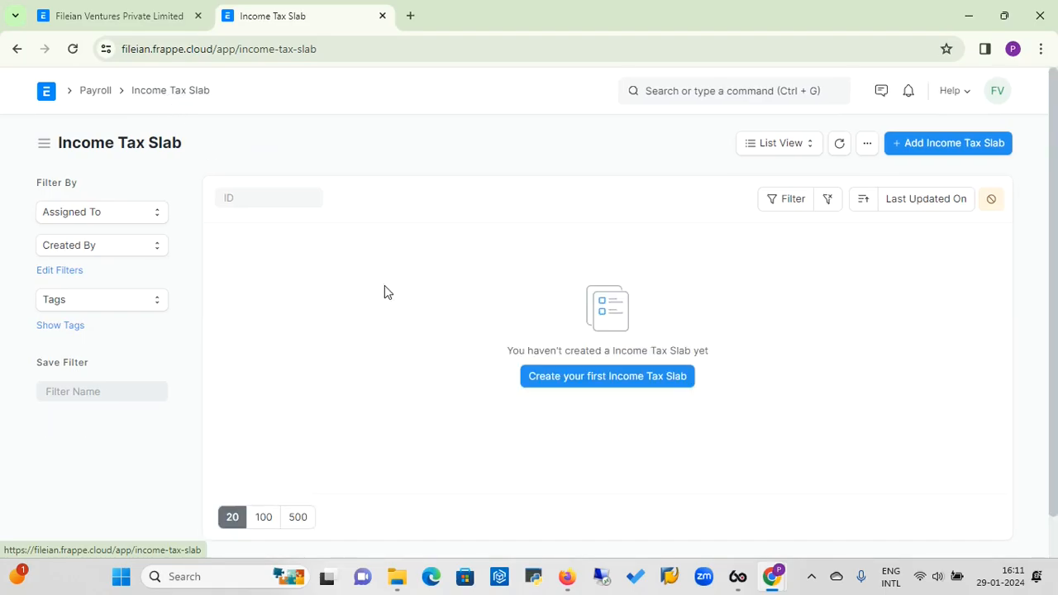
{"action": "left_click", "coordinate": [925, 152]}
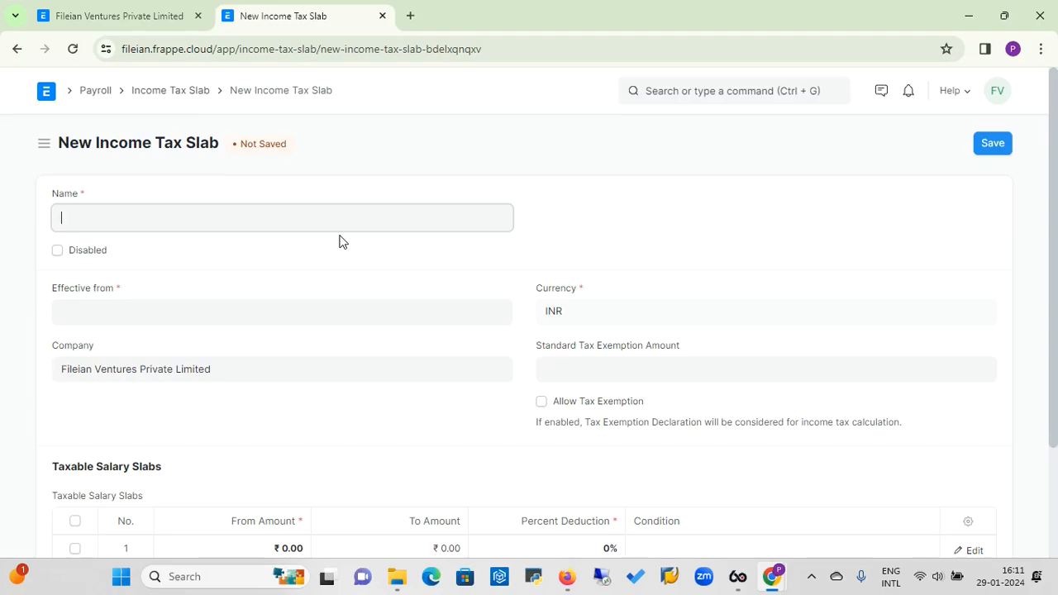
{"action": "type", "text": "F"}
{"action": "key", "text": "BackSpace"}
{"action": "type", "text": "IT 24-25"}
{"action": "left_click", "coordinate": [98, 313]}
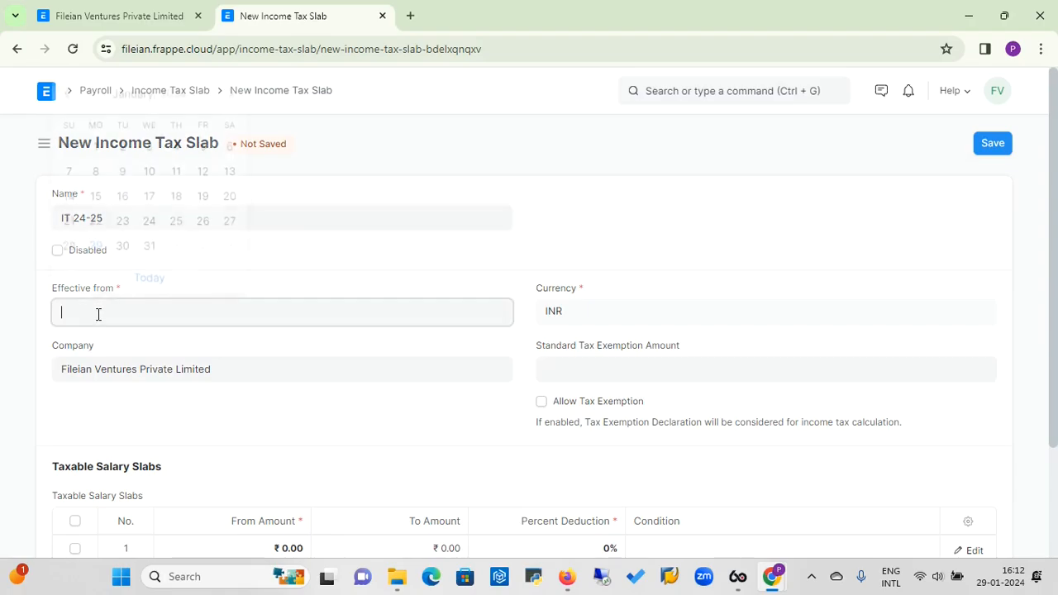
{"action": "left_click", "coordinate": [96, 149]}
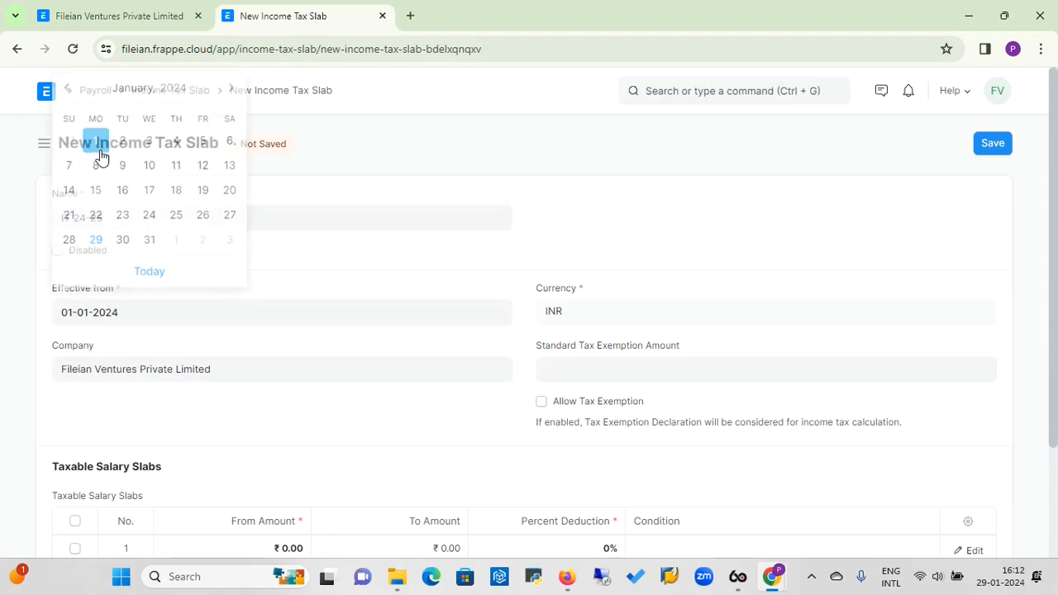
{"action": "left_click", "coordinate": [130, 311]}
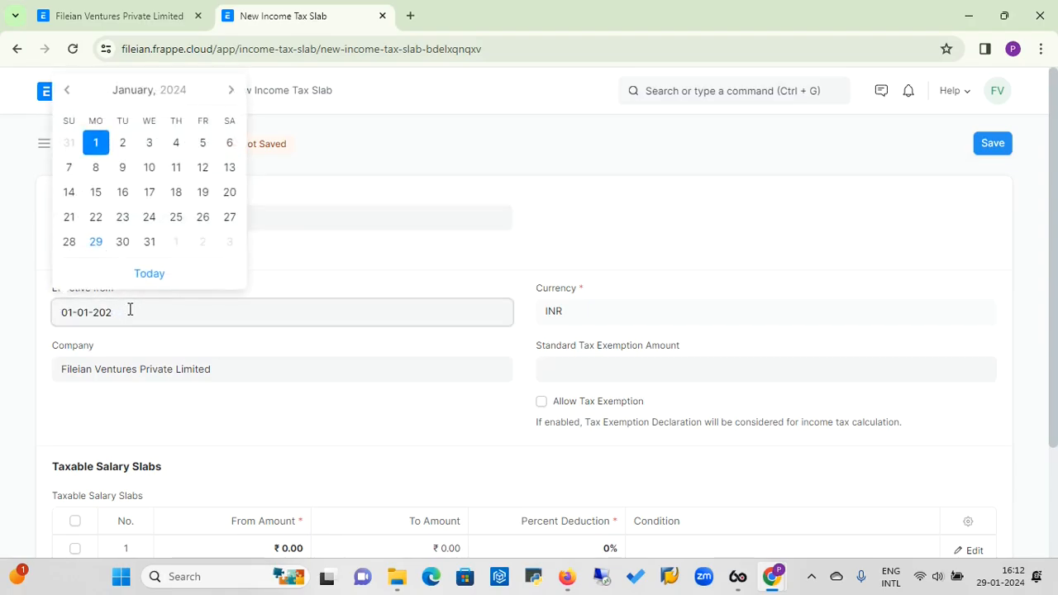
{"action": "key", "text": "BackSpace"}
{"action": "key", "text": "BackSpace"}
{"action": "key", "text": "BackSpace"}
{"action": "key", "text": "BackSpace"}
{"action": "key", "text": "BackSpace"}
{"action": "key", "text": "BackSpace"}
{"action": "key", "text": "BackSpace"}
{"action": "key", "text": "BackSpace"}
{"action": "key", "text": "BackSpace"}
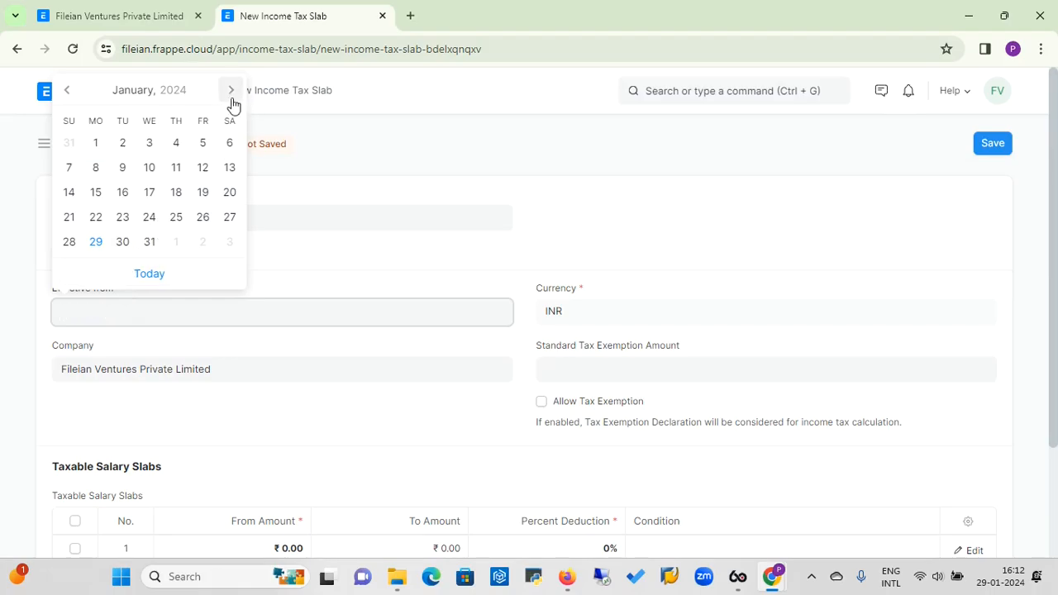
- Set the income tax slab's effective-from date to 01-04-2024
{"action": "left_click", "coordinate": [232, 98]}
{"action": "left_click", "coordinate": [232, 98]}
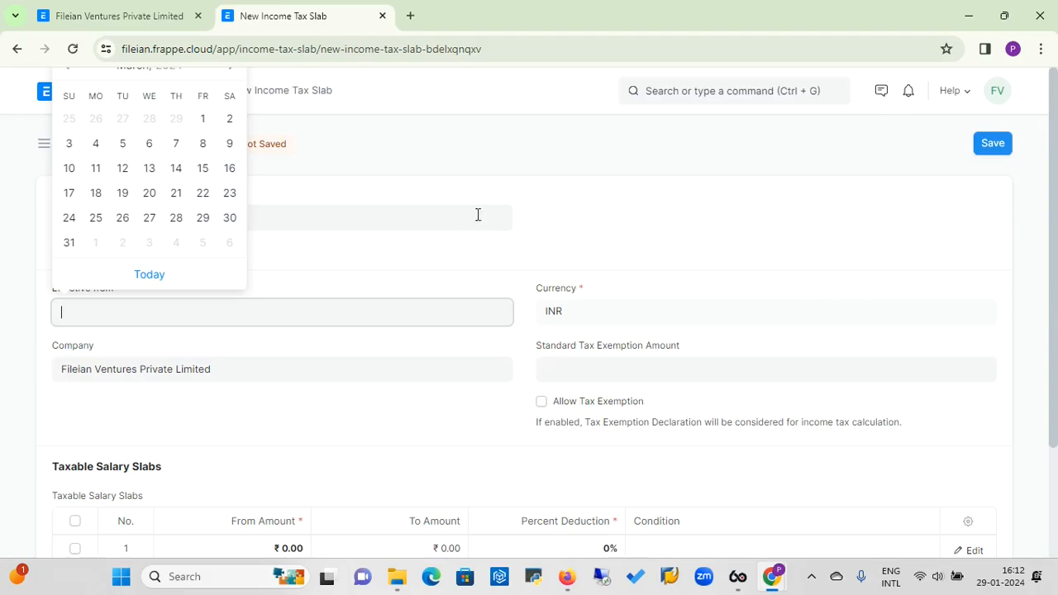
{"action": "left_click", "coordinate": [230, 78]}
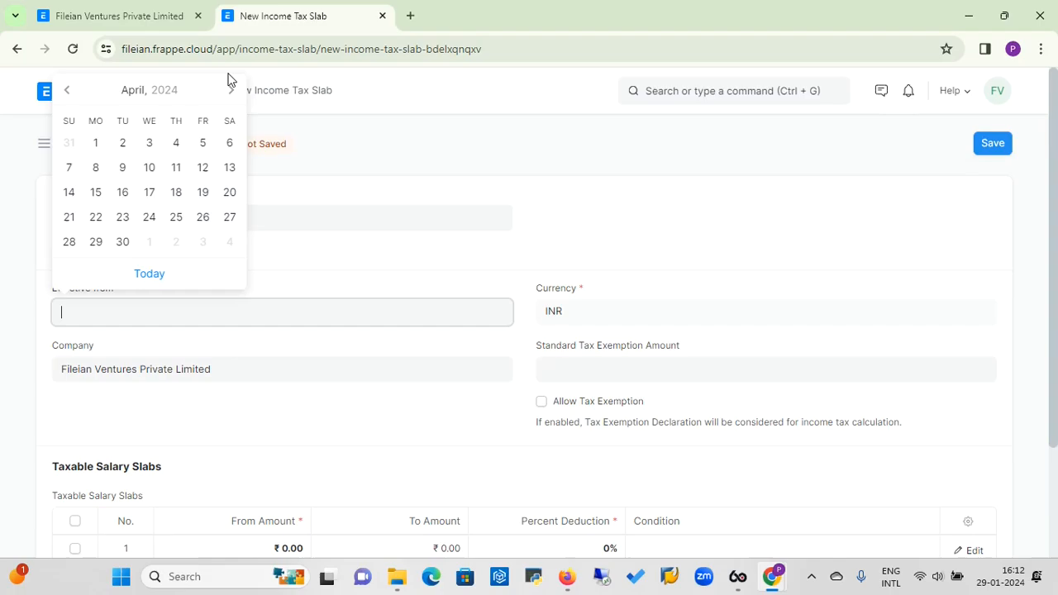
{"action": "left_click", "coordinate": [104, 152]}
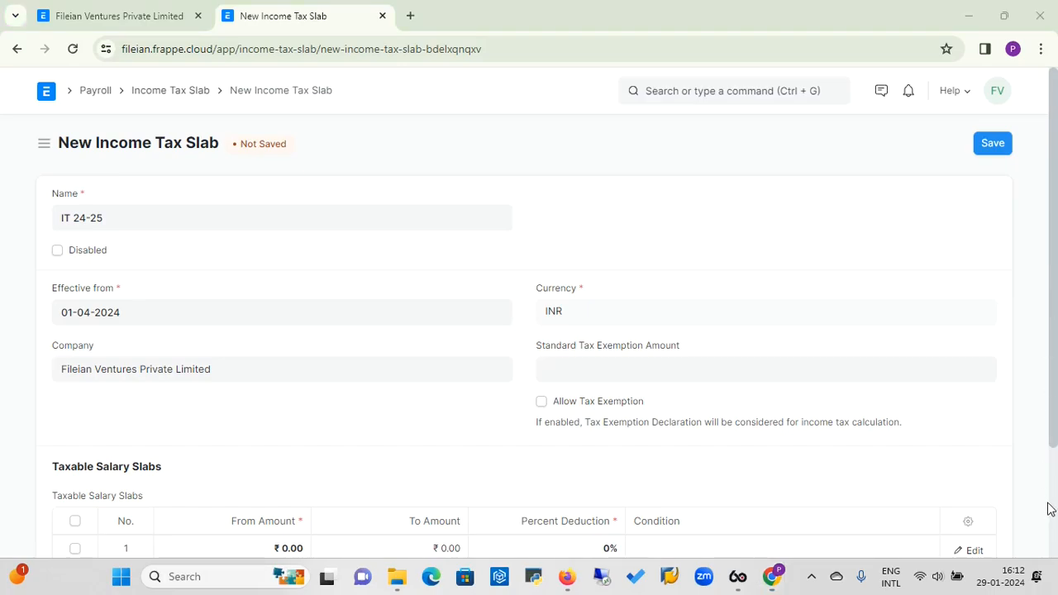
- Define the first taxable salary slab from 0 to 3,00,000 with a 0 percent deduction
{"action": "left_click_drag", "start_coordinate": [1048, 502], "coordinate": [1057, 510]}
{"action": "scroll", "coordinate": [1055, 515], "scroll_direction": "down", "scroll_amount": 2}
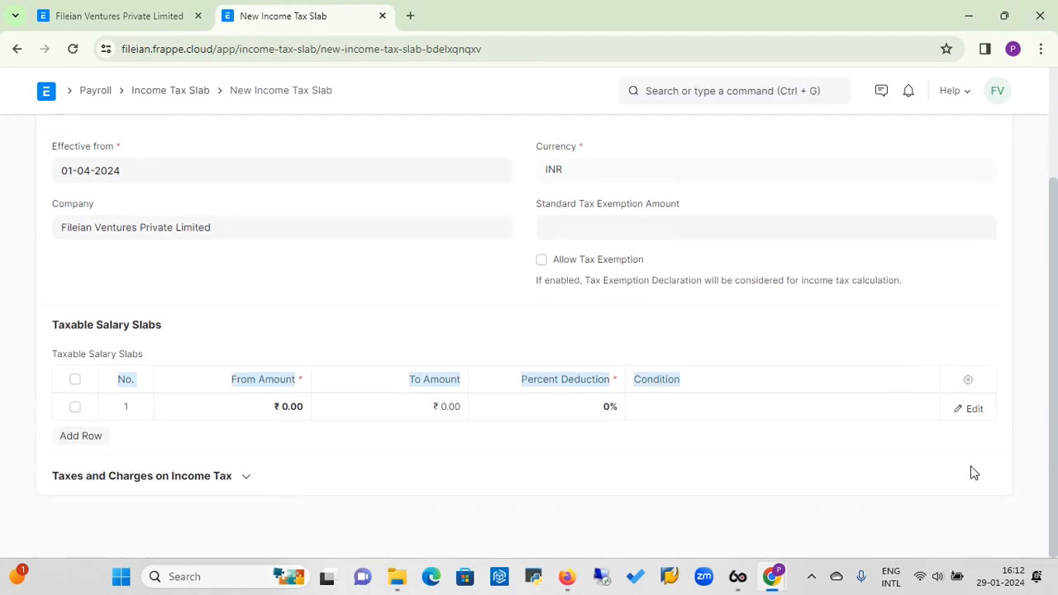
{"action": "left_click", "coordinate": [226, 412]}
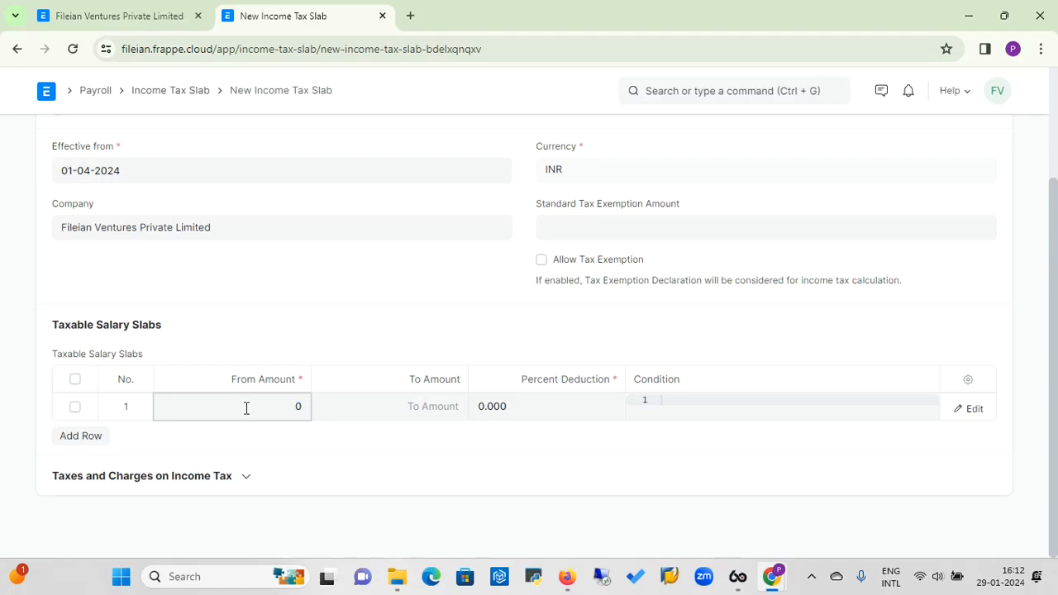
{"action": "key", "text": "Tab"}
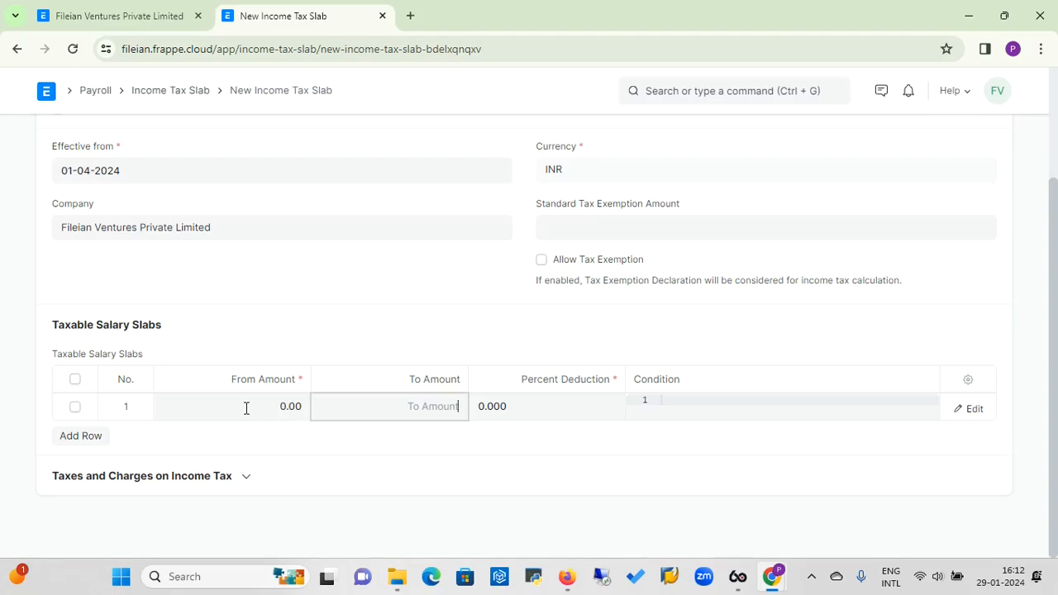
{"action": "type", "text": "300000"}
{"action": "left_click", "coordinate": [514, 407]}
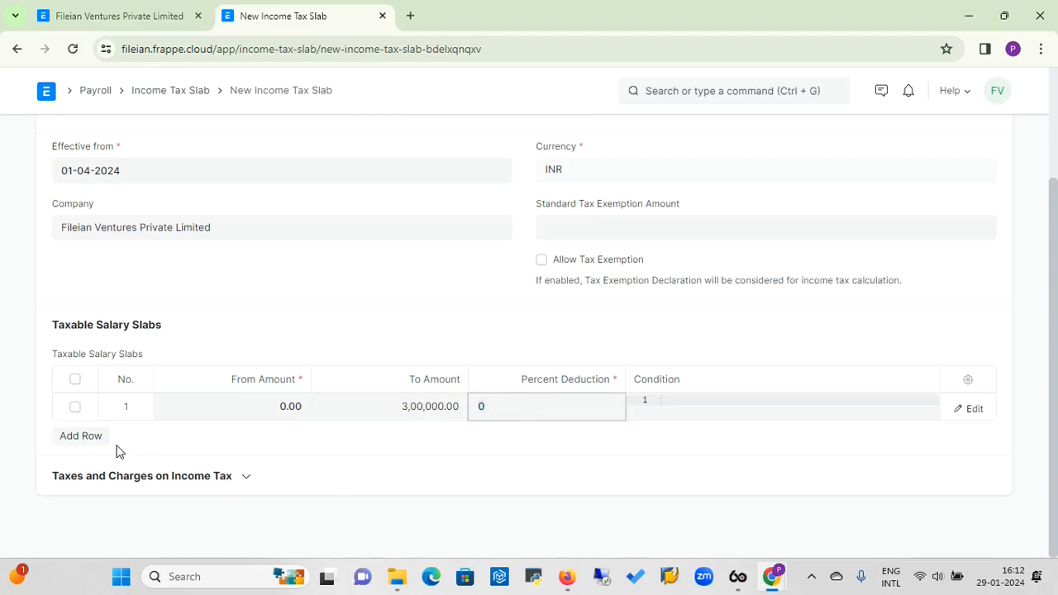
- Add a second taxable salary slab ranging from 3,00,000 to 6,00,000
{"action": "left_click", "coordinate": [85, 437]}
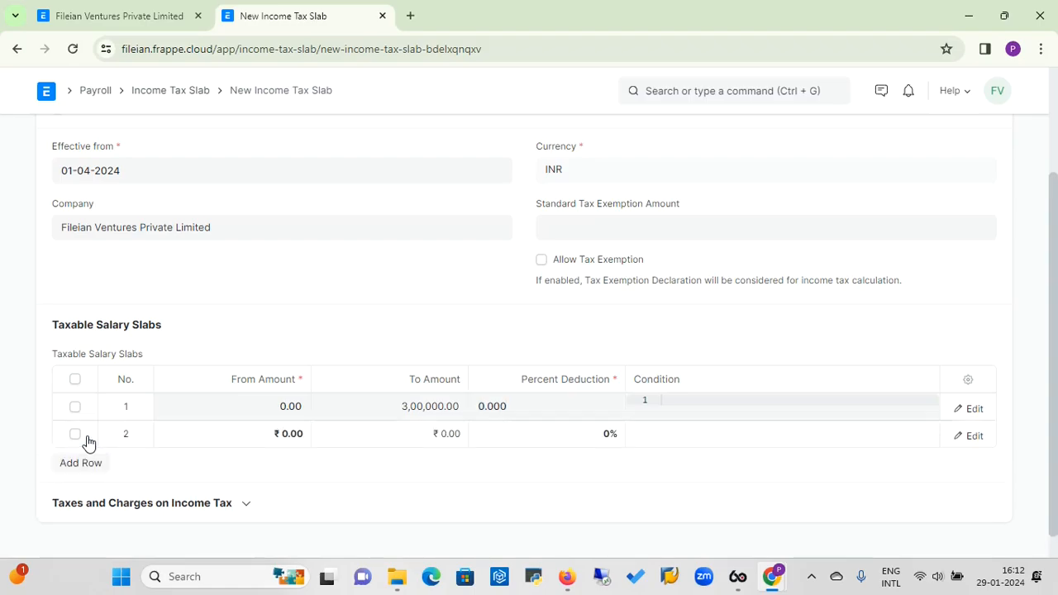
{"action": "left_click", "coordinate": [281, 433]}
{"action": "type", "text": "300000"}
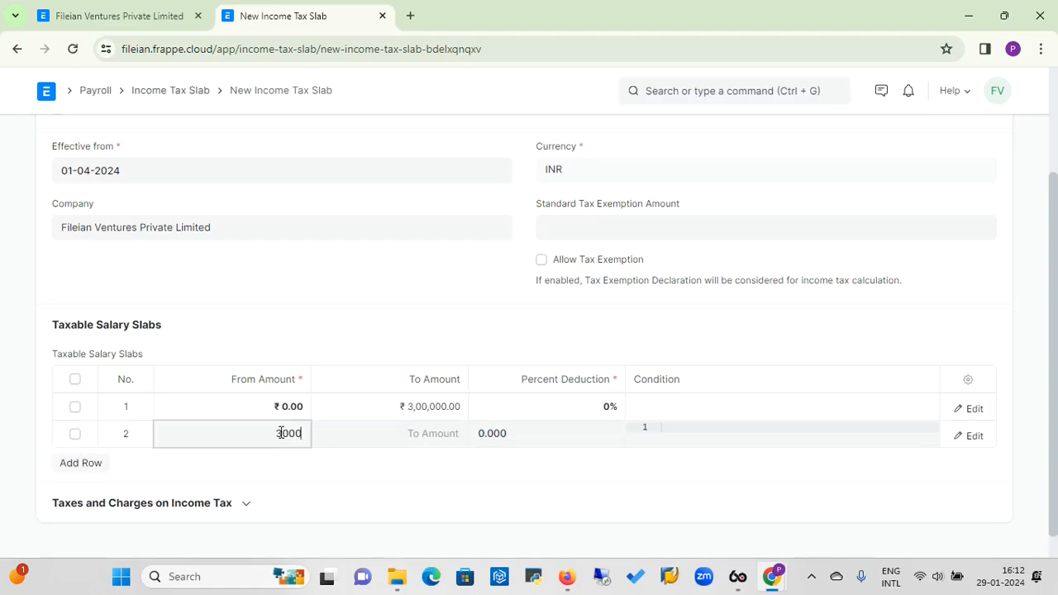
{"action": "left_click", "coordinate": [423, 433]}
{"action": "type", "text": "6000000"}
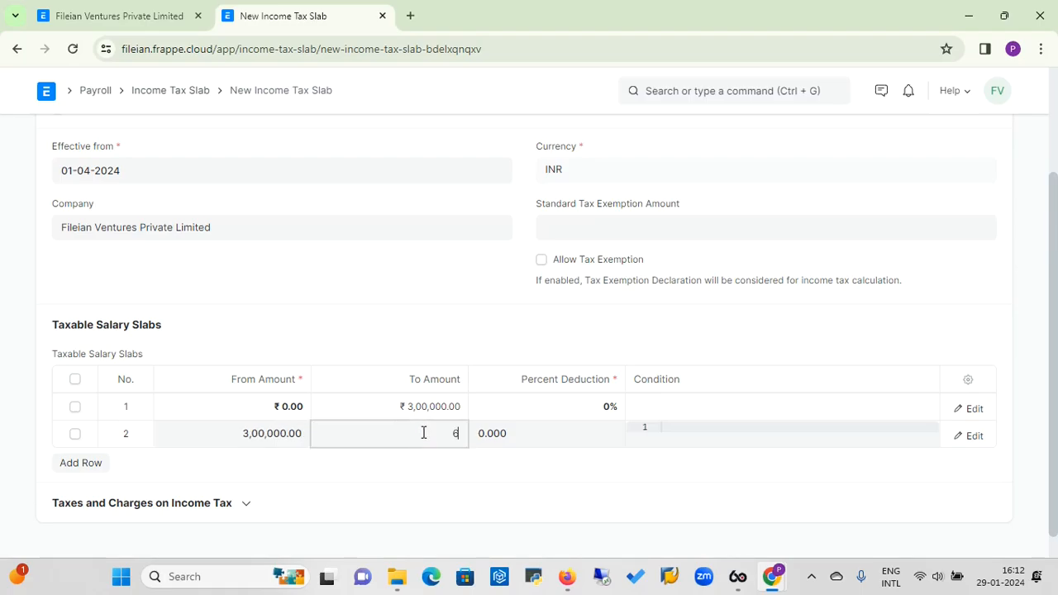
{"action": "left_click", "coordinate": [512, 425]}
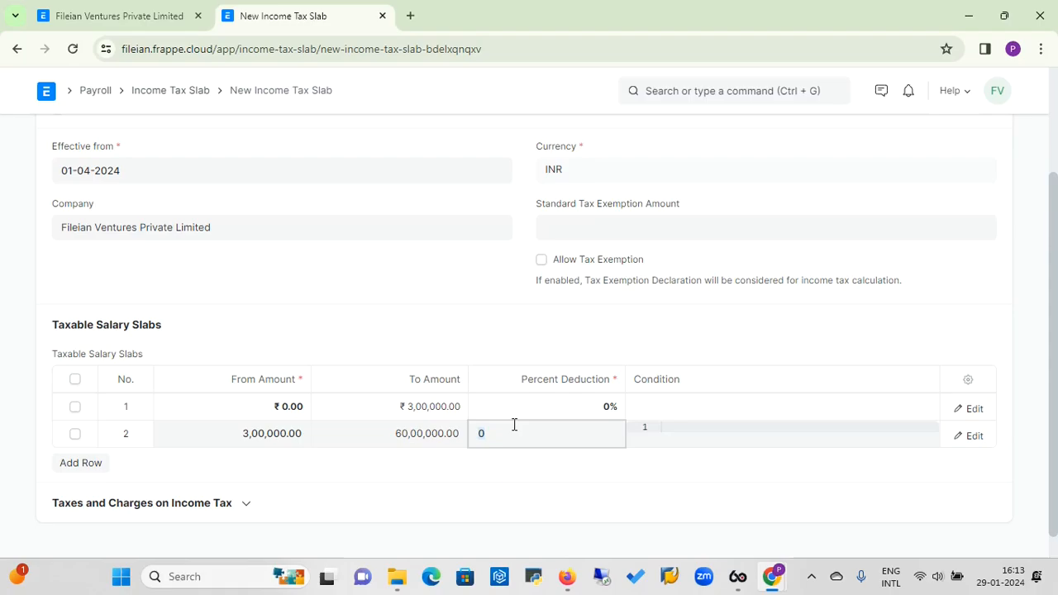
{"action": "left_click", "coordinate": [441, 438]}
{"action": "double_click", "coordinate": [441, 438]}
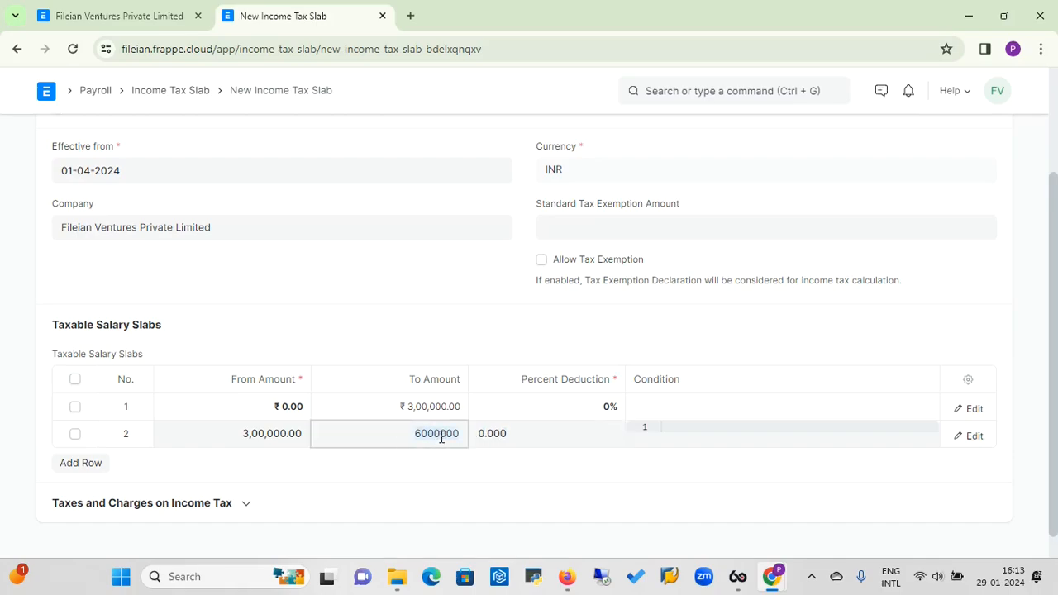
{"action": "key", "text": "Right"}
{"action": "key", "text": "BackSpace"}
- Set the second taxable salary slab's percent deduction to 10
{"action": "left_click", "coordinate": [516, 432]}
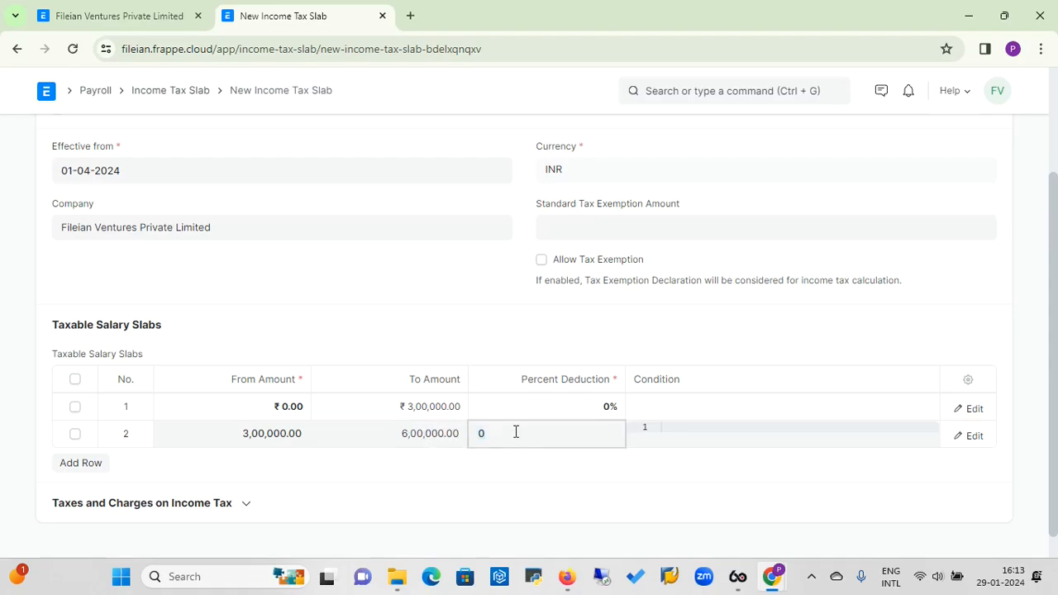
{"action": "type", "text": "10"}
{"action": "key", "text": "BackSpace"}
{"action": "key", "text": "BackSpace"}
{"action": "type", "text": "5"}
{"action": "left_click", "coordinate": [445, 473]}
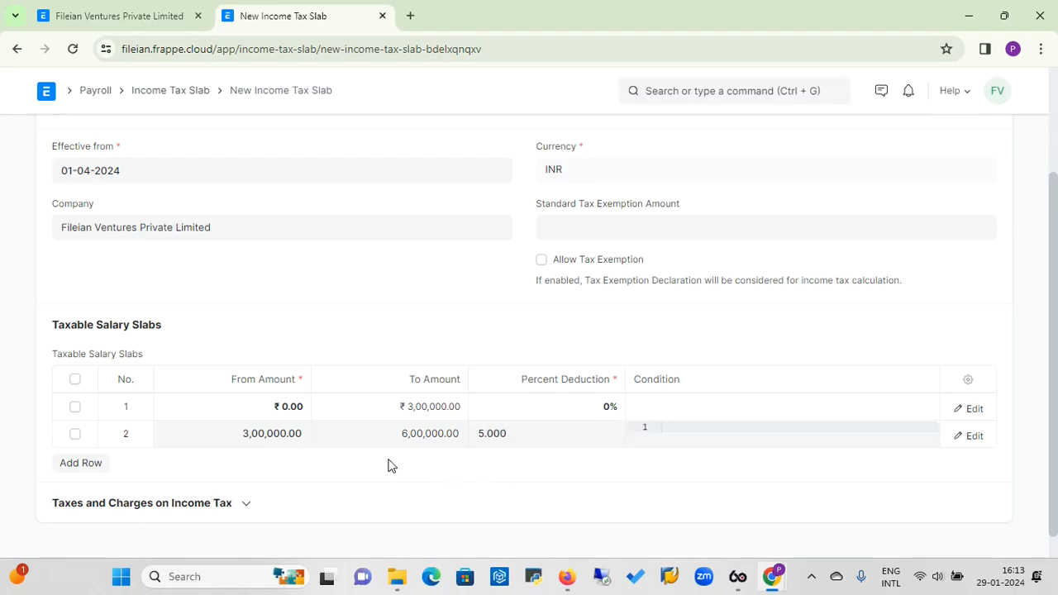
{"action": "left_click", "coordinate": [512, 444]}
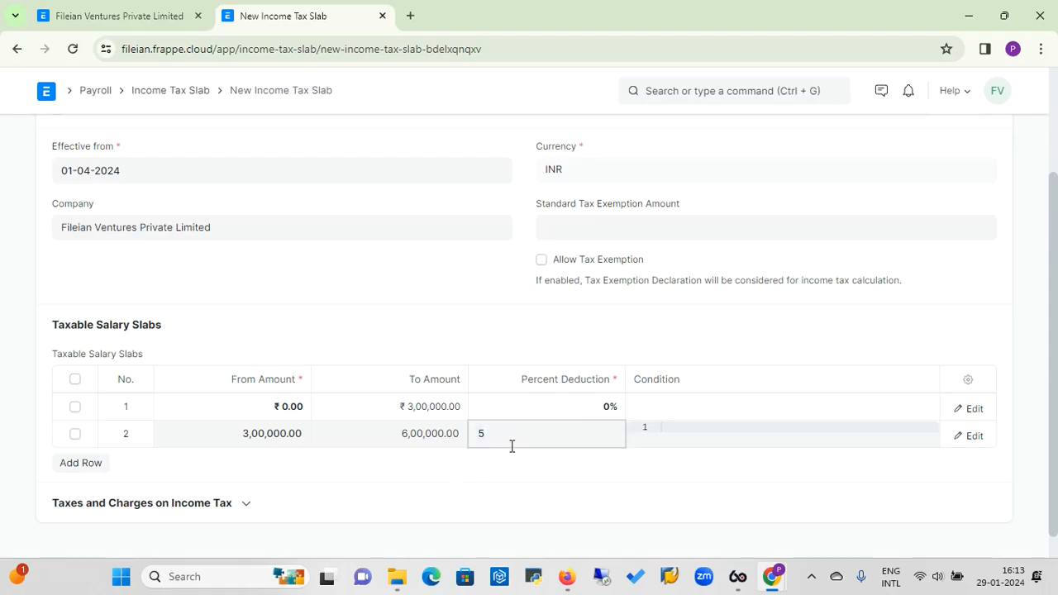
{"action": "key", "text": "BackSpace"}
{"action": "type", "text": "10"}
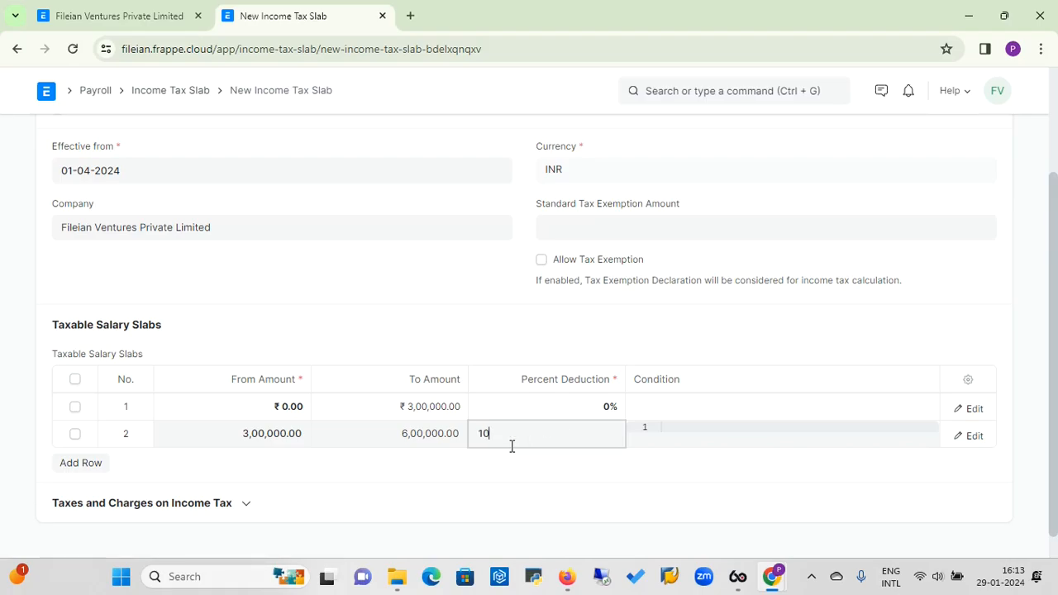
- Add a third taxable salary slab from 6,00,000 to 9,00,000 with a 10 percent deduction
{"action": "left_click", "coordinate": [80, 464]}
{"action": "left_click", "coordinate": [227, 467]}
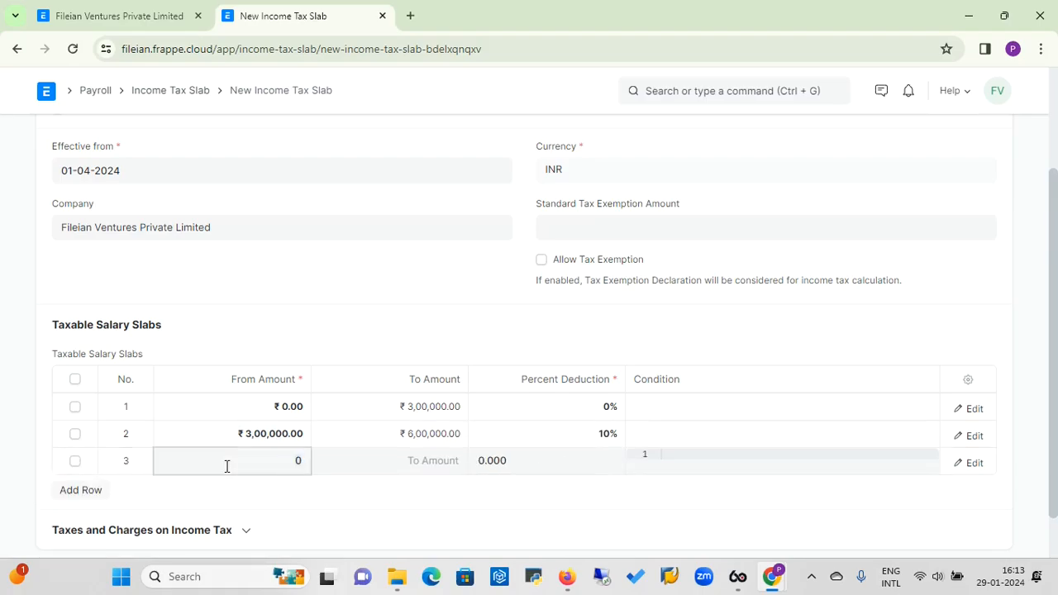
{"action": "type", "text": "6,00,0"}
{"action": "type", "text": "0"}
{"action": "type", "text": "0000"}
{"action": "left_click", "coordinate": [407, 467]}
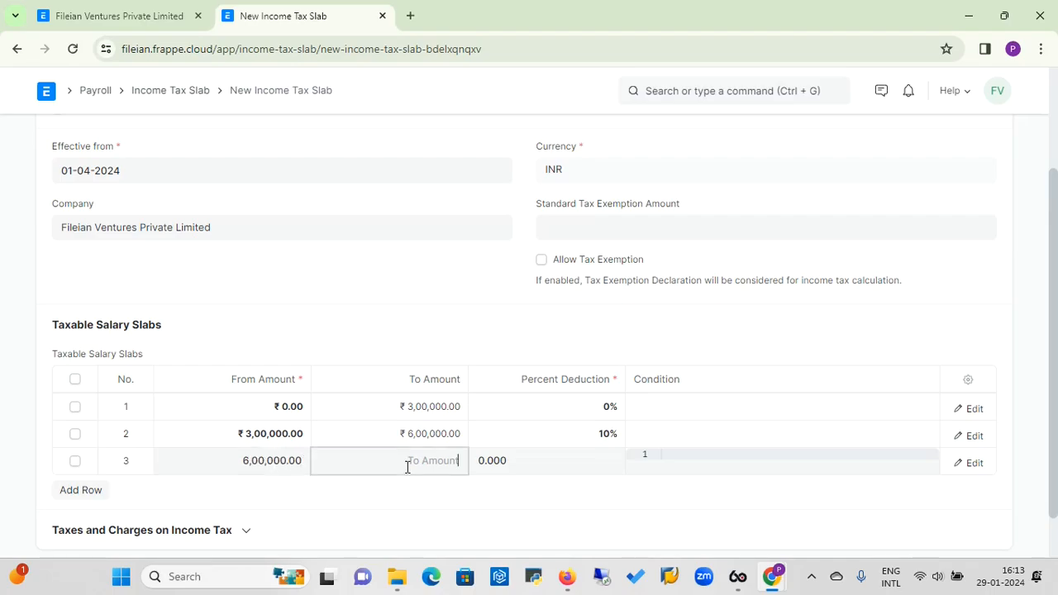
{"action": "type", "text": "9,00,00"}
{"action": "type", "text": "0"}
{"action": "left_click", "coordinate": [516, 460]}
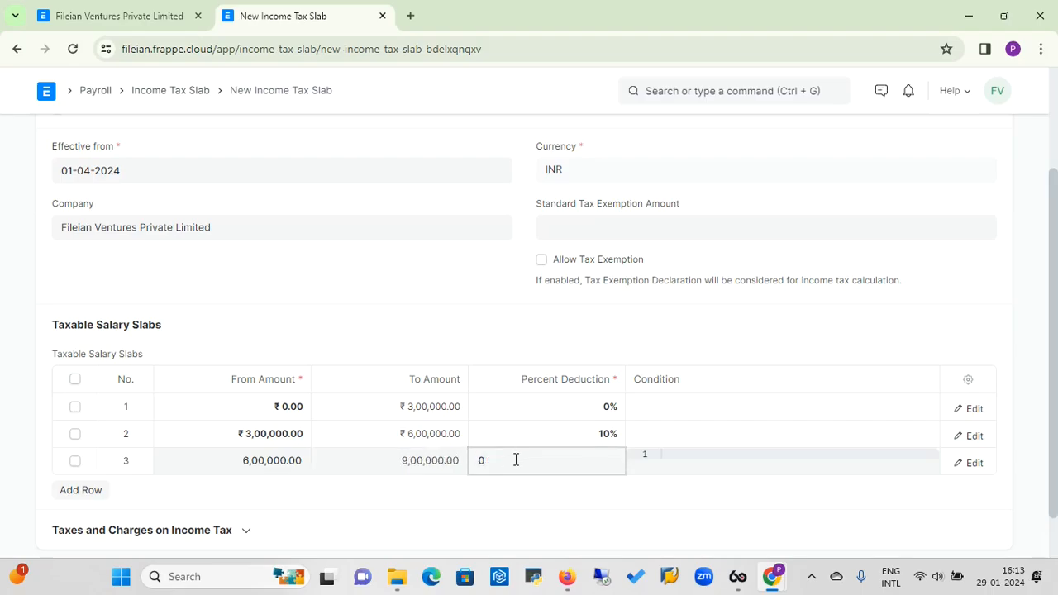
{"action": "type", "text": "10"}
{"action": "left_click", "coordinate": [377, 510]}
- Add a fourth taxable salary slab ranging from 9,00,000 to 15,00,000
{"action": "left_click", "coordinate": [62, 498]}
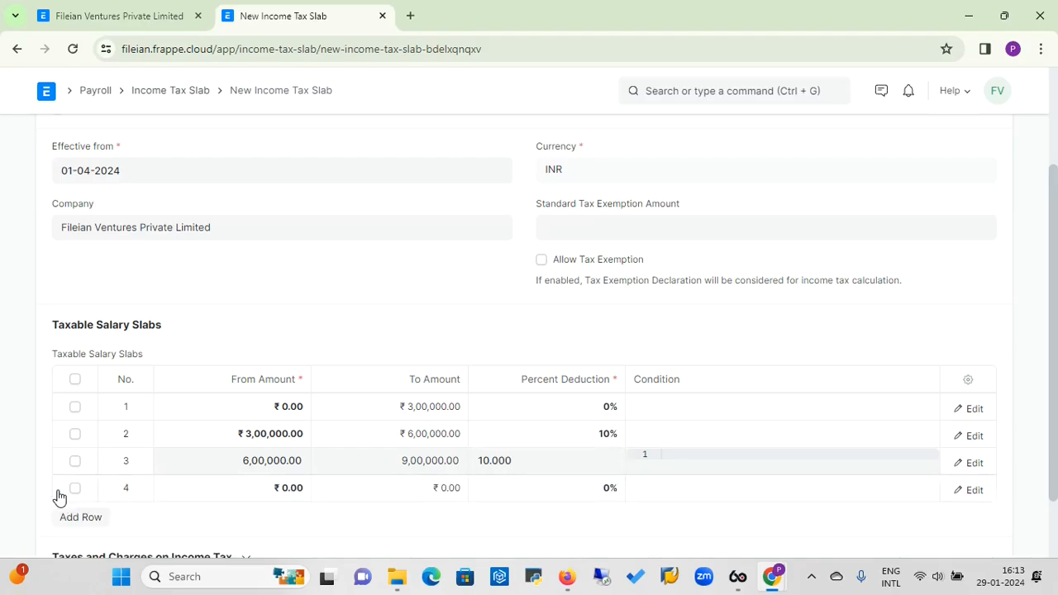
{"action": "left_click", "coordinate": [237, 491]}
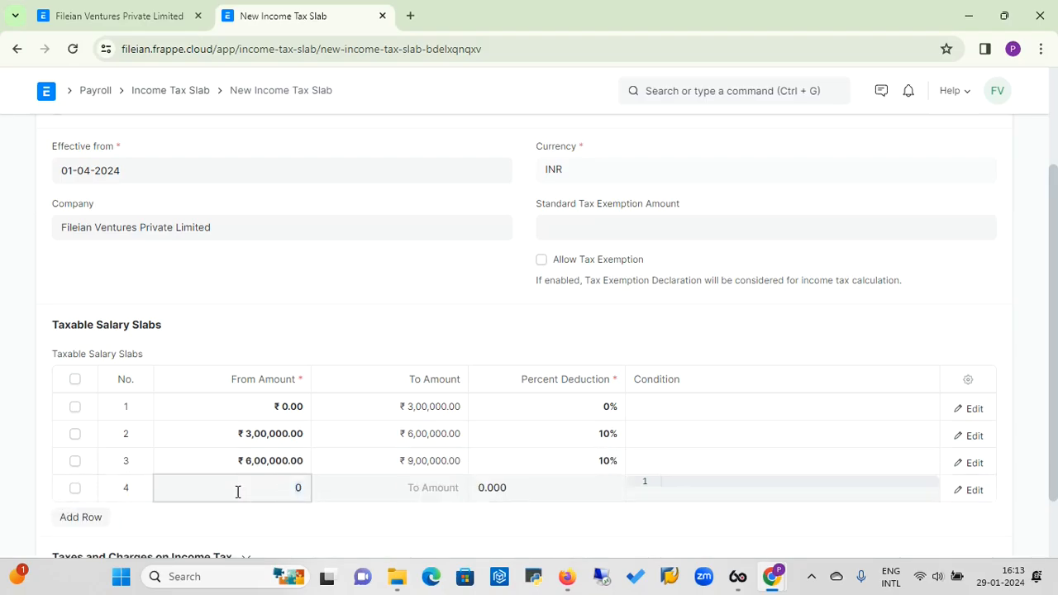
{"action": "type", "text": "900000"}
{"action": "left_click", "coordinate": [379, 491]}
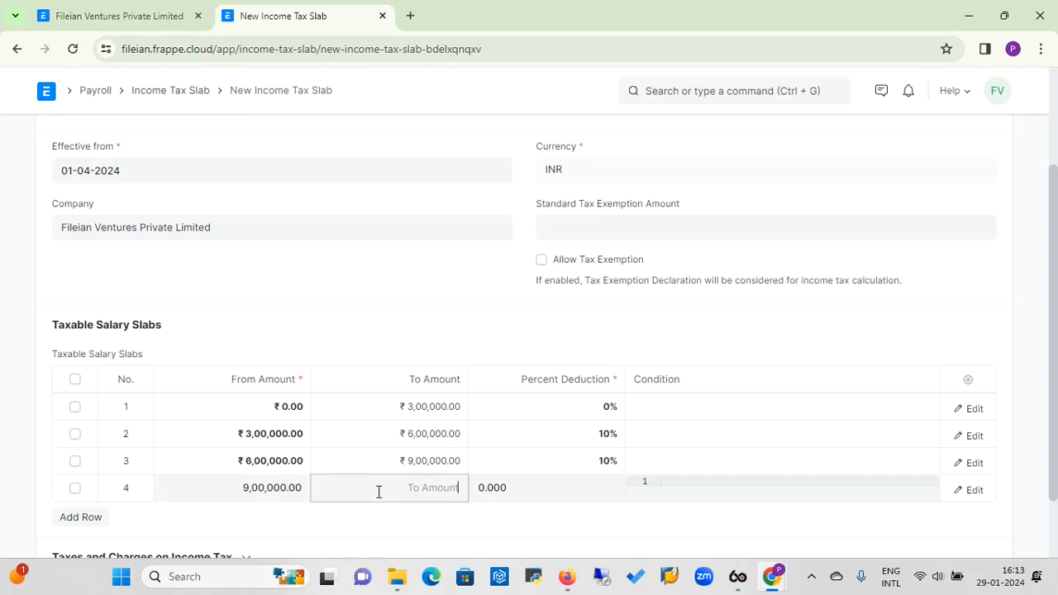
{"action": "type", "text": "150000"}
{"action": "type", "text": "0"}
{"action": "left_click", "coordinate": [579, 498]}
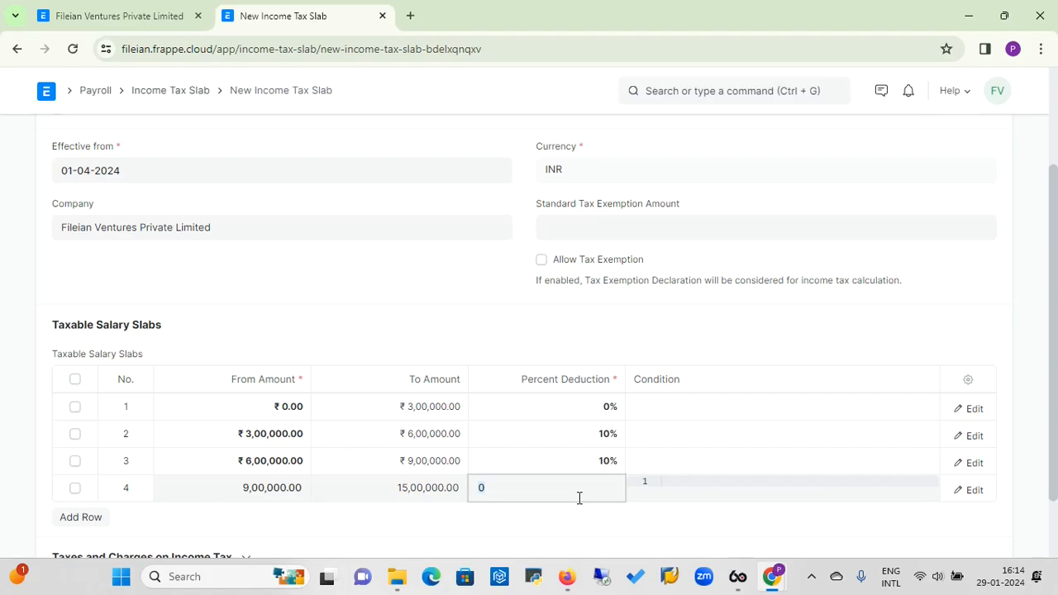
- Set the percent deduction of the third taxable salary slab to 15
{"action": "left_click", "coordinate": [597, 461]}
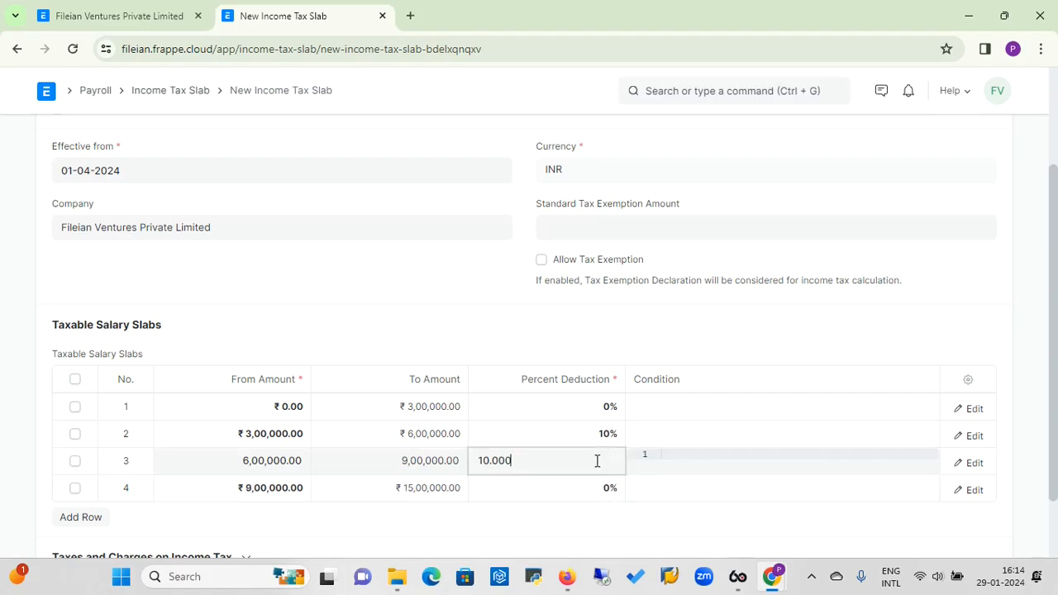
{"action": "type", "text": "2"}
{"action": "key", "text": "BackSpace"}
{"action": "type", "text": "15"}
- Set the percent deduction of the fourth taxable salary slab to 20
{"action": "left_click", "coordinate": [558, 490]}
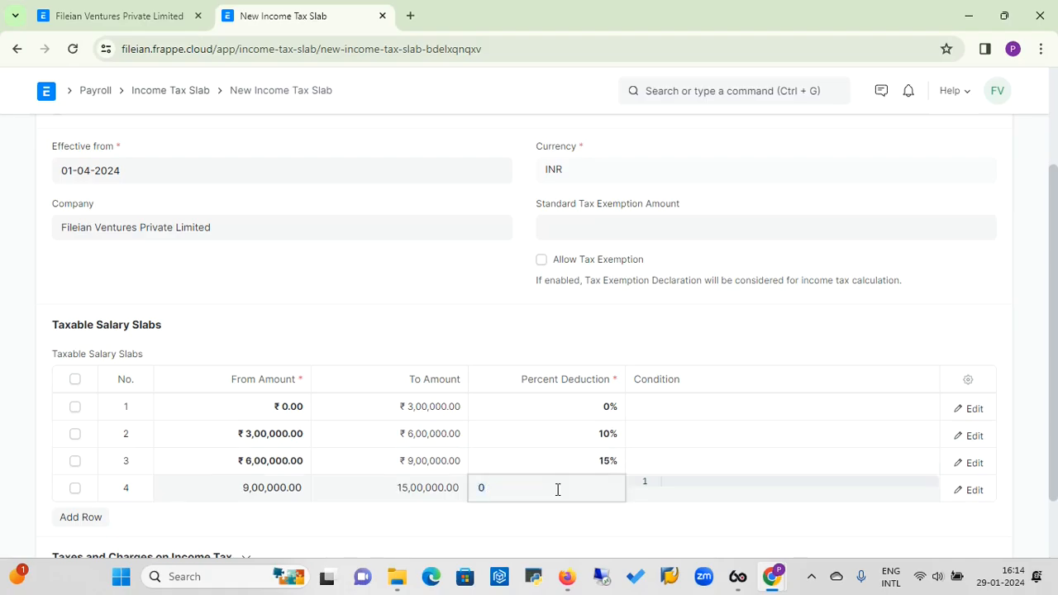
{"action": "type", "text": "20"}
{"action": "left_click", "coordinate": [466, 527]}
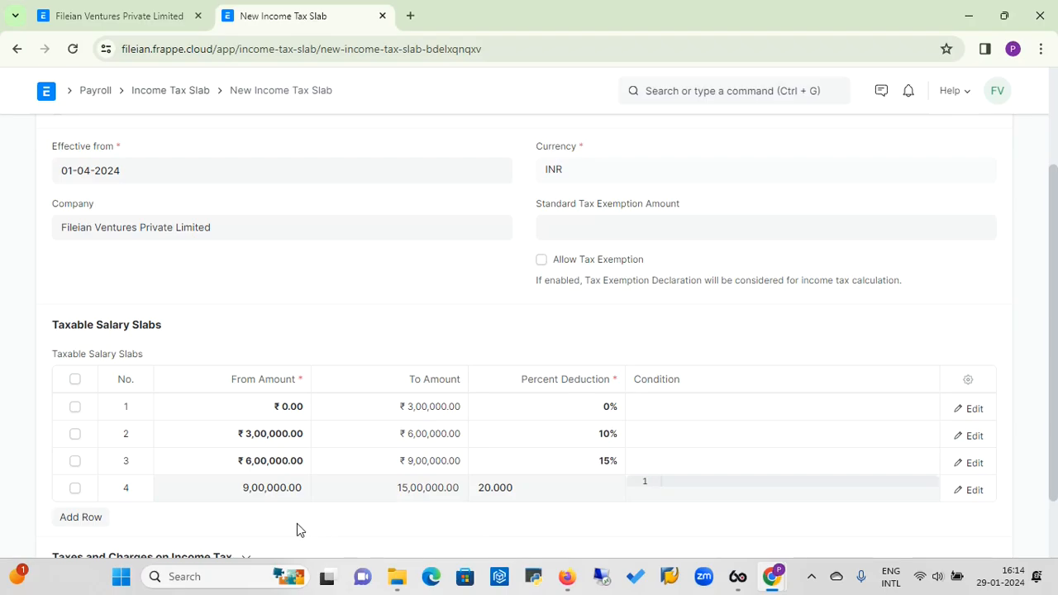
- Add a fifth taxable salary slab from 15,00,000 to 25,00,000 with a 30 percent deduction
{"action": "left_click", "coordinate": [81, 517]}
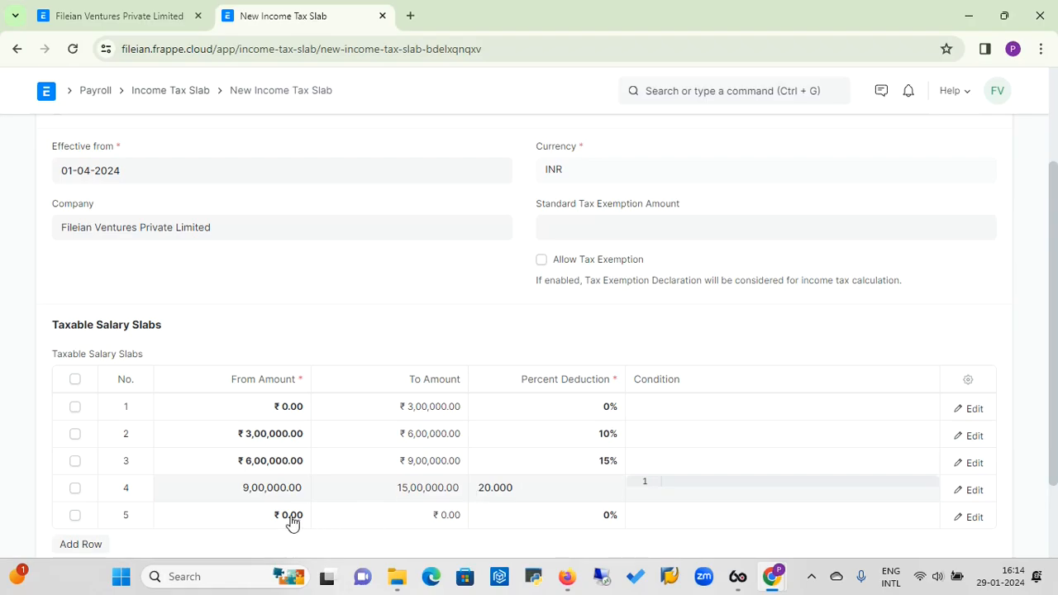
{"action": "left_click", "coordinate": [264, 518]}
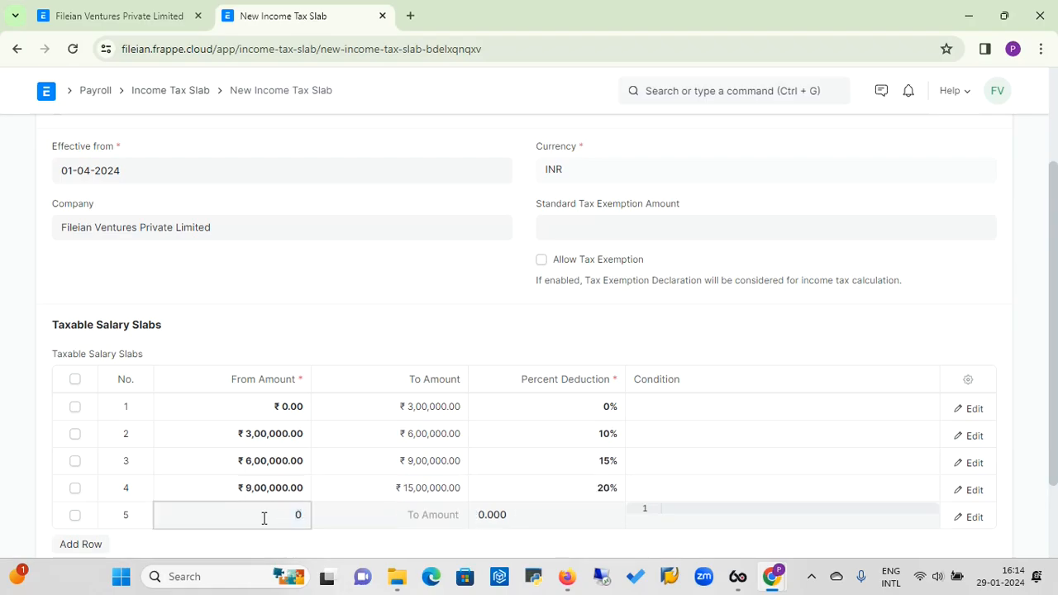
{"action": "type", "text": "1500000"}
{"action": "left_click", "coordinate": [388, 513]}
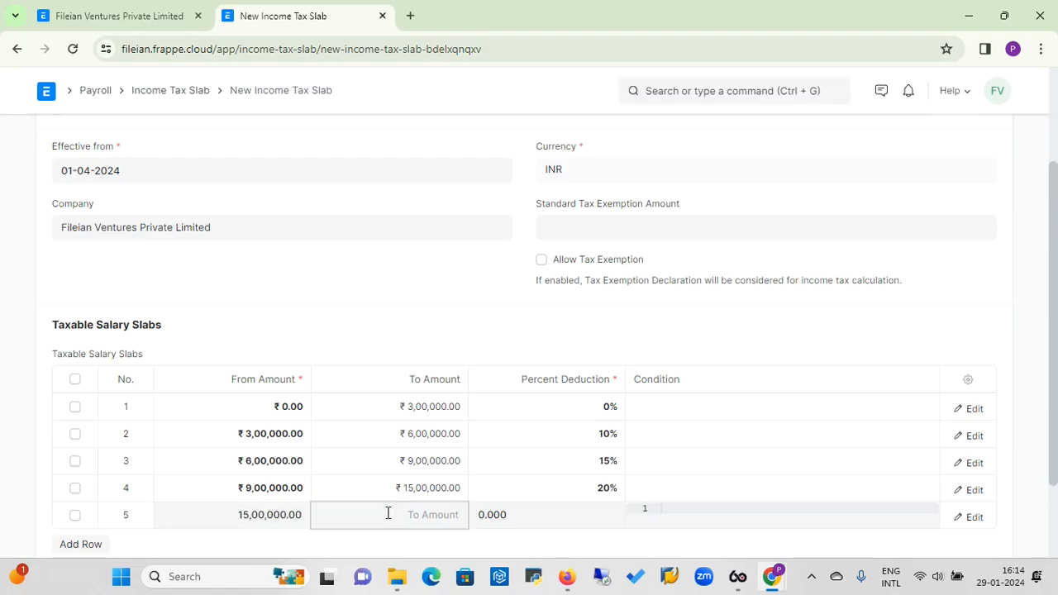
{"action": "type", "text": "2500000"}
{"action": "left_click", "coordinate": [529, 513]}
{"action": "type", "text": "30"}
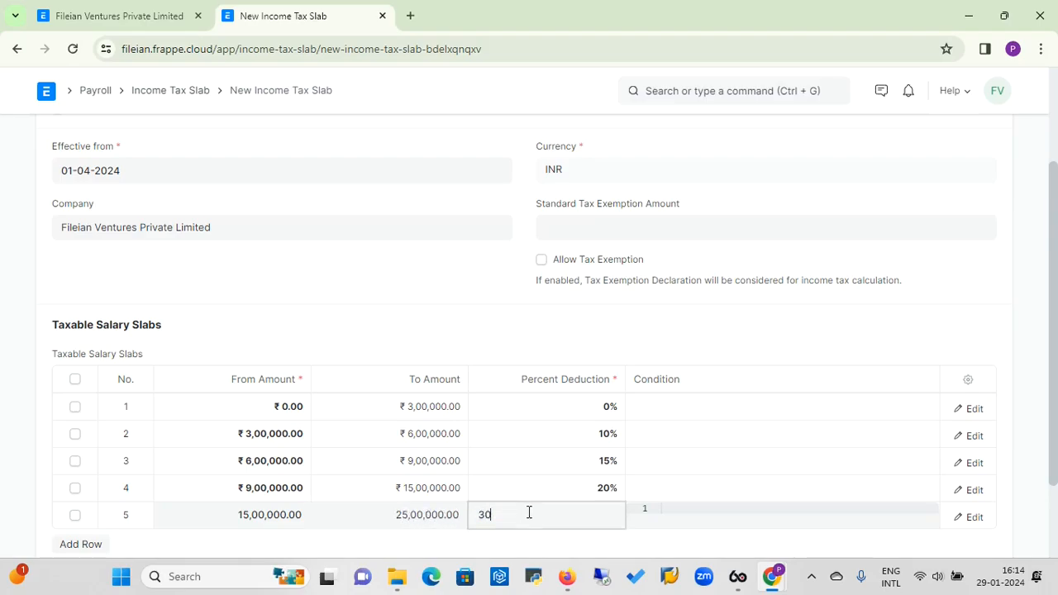
- Save the IT 24-25 income tax slab with its five taxable salary slabs
{"action": "left_click", "coordinate": [201, 490]}
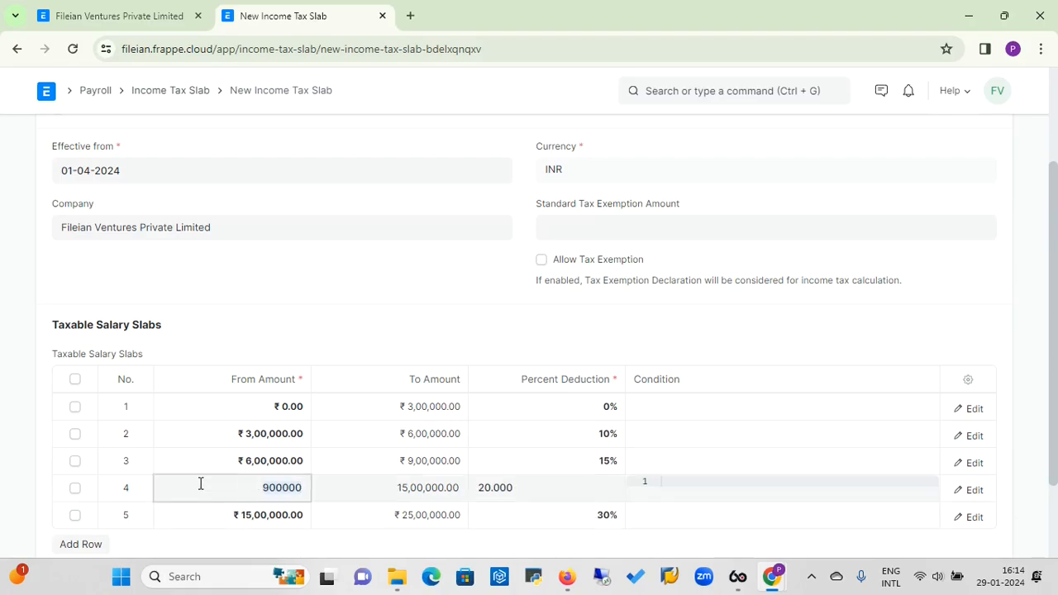
{"action": "left_click", "coordinate": [231, 549]}
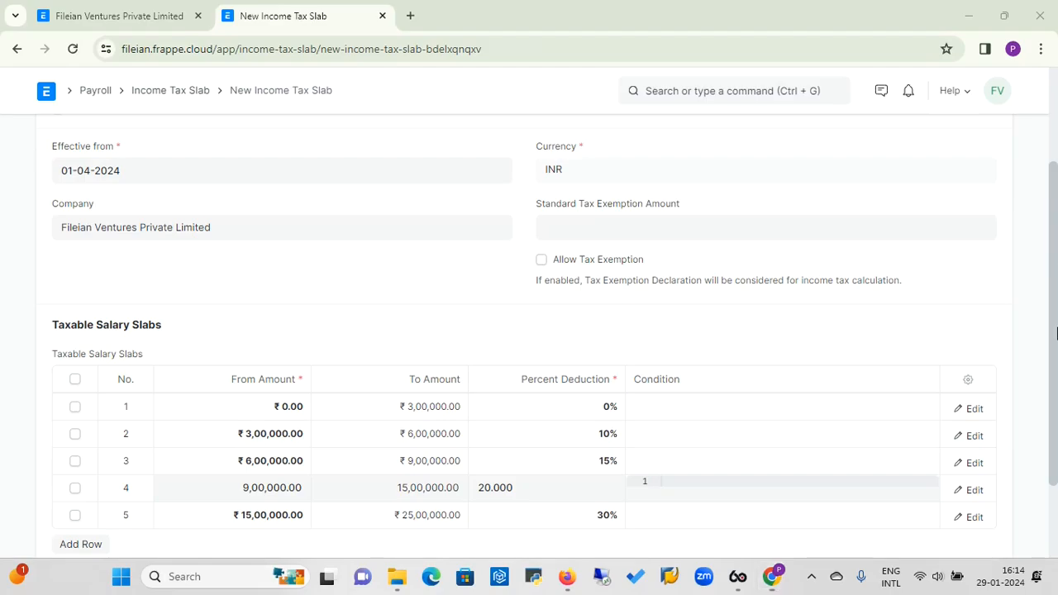
{"action": "scroll", "coordinate": [1055, 91], "scroll_direction": "up", "scroll_amount": 3}
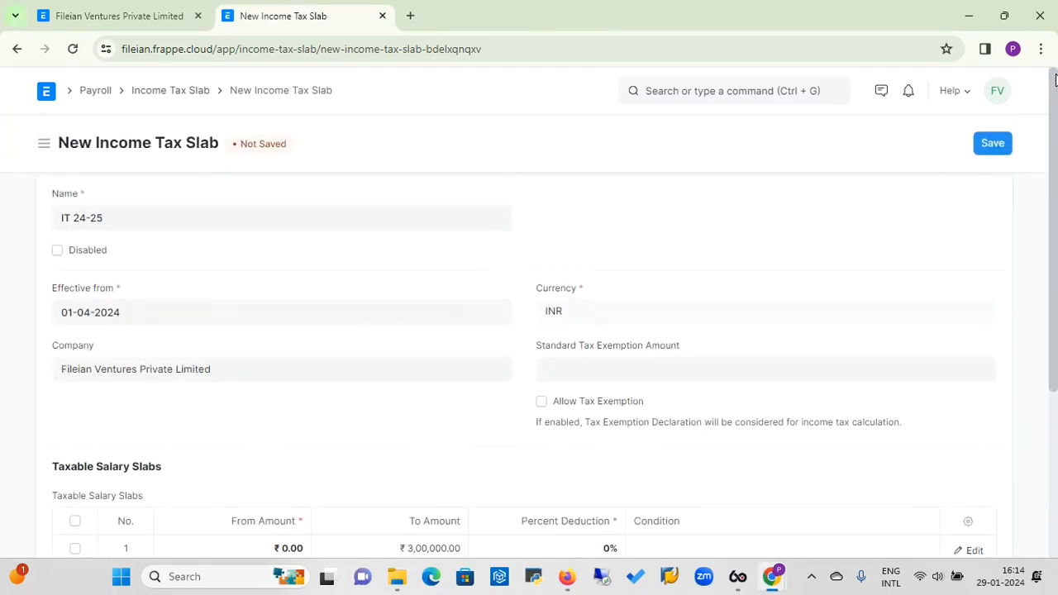
{"action": "left_click", "coordinate": [992, 145]}
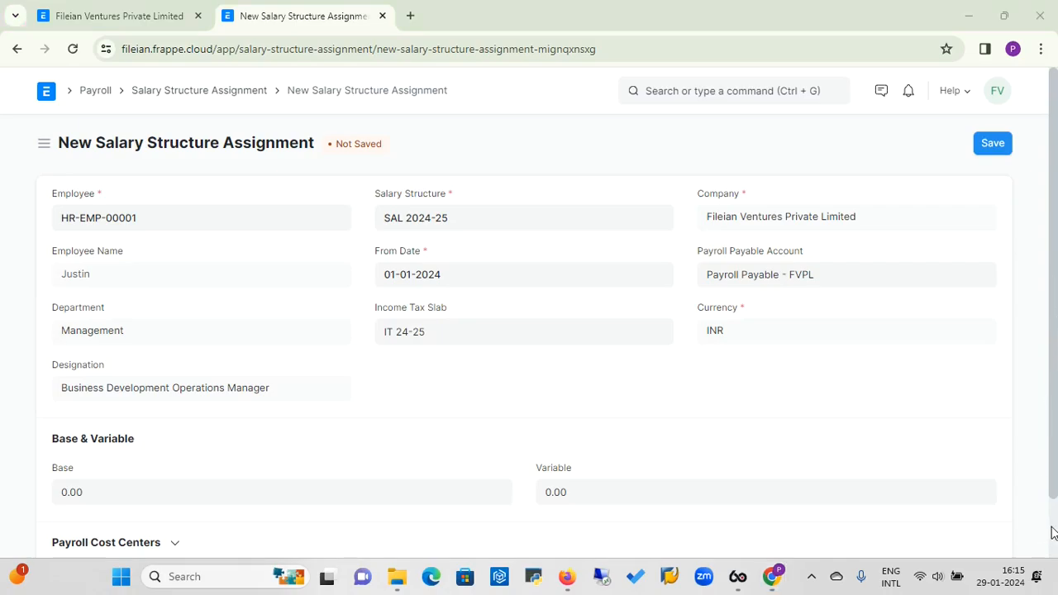
- Check the base, variable and payroll cost center fields of the new salary structure assignment and try to save it
{"action": "scroll", "coordinate": [1042, 521], "scroll_direction": "down", "scroll_amount": 2}
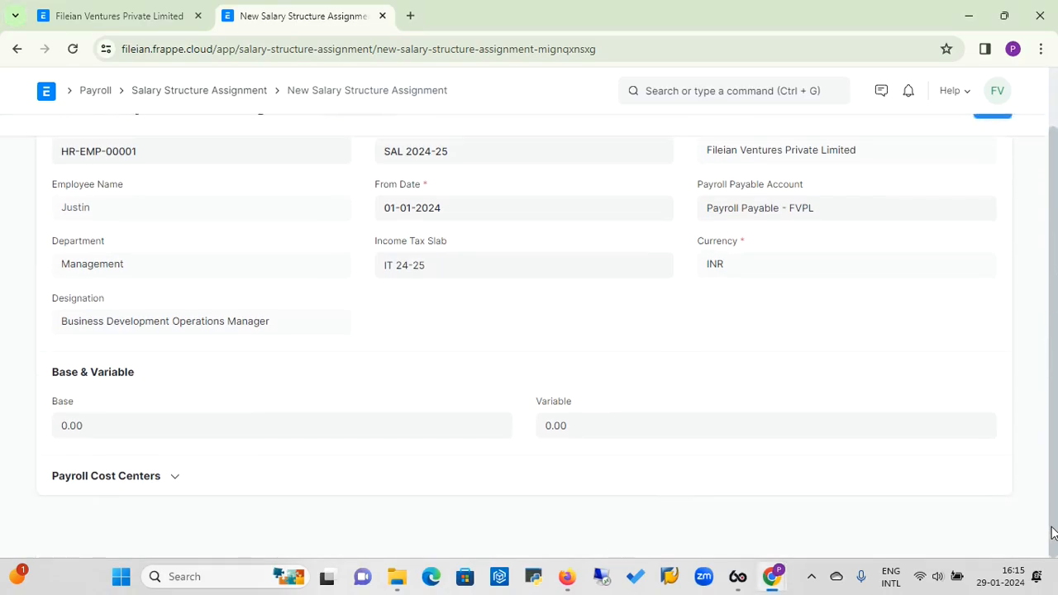
{"action": "left_click", "coordinate": [121, 425]}
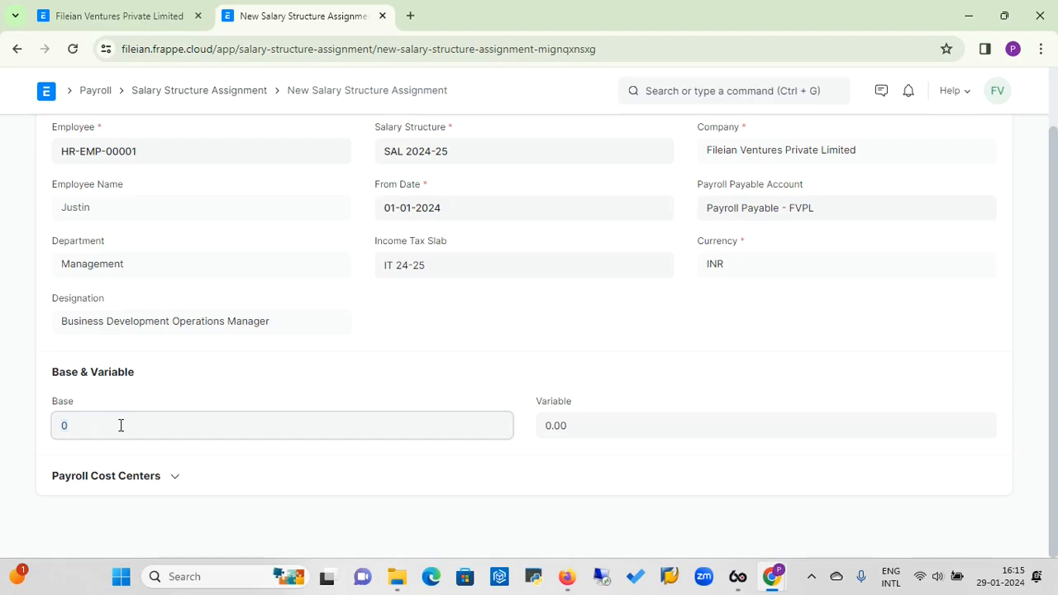
{"action": "left_click", "coordinate": [617, 431]}
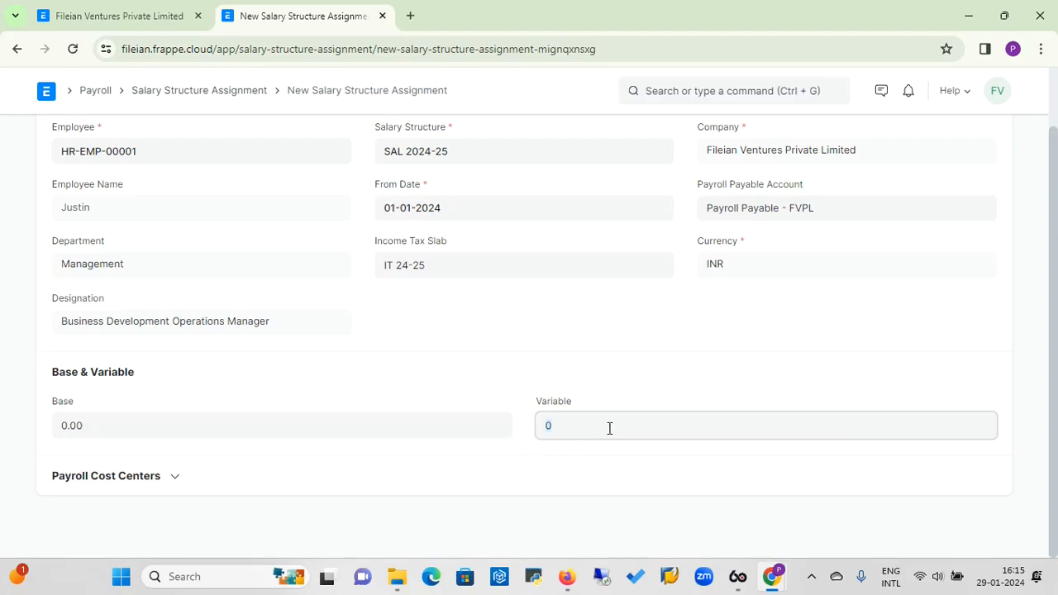
{"action": "left_click", "coordinate": [172, 482]}
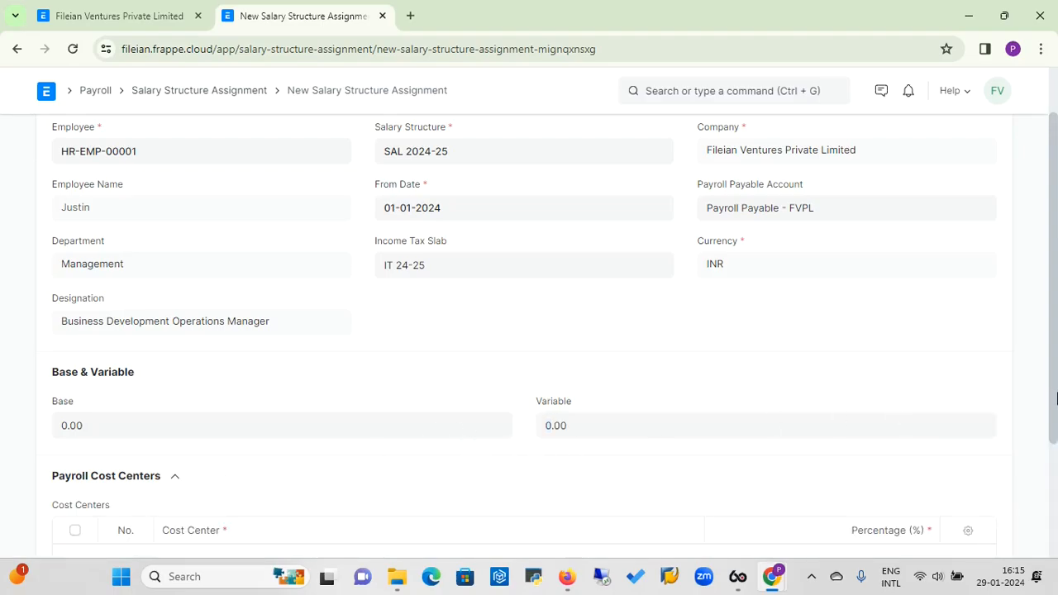
{"action": "scroll", "coordinate": [1057, 495], "scroll_direction": "down", "scroll_amount": 2}
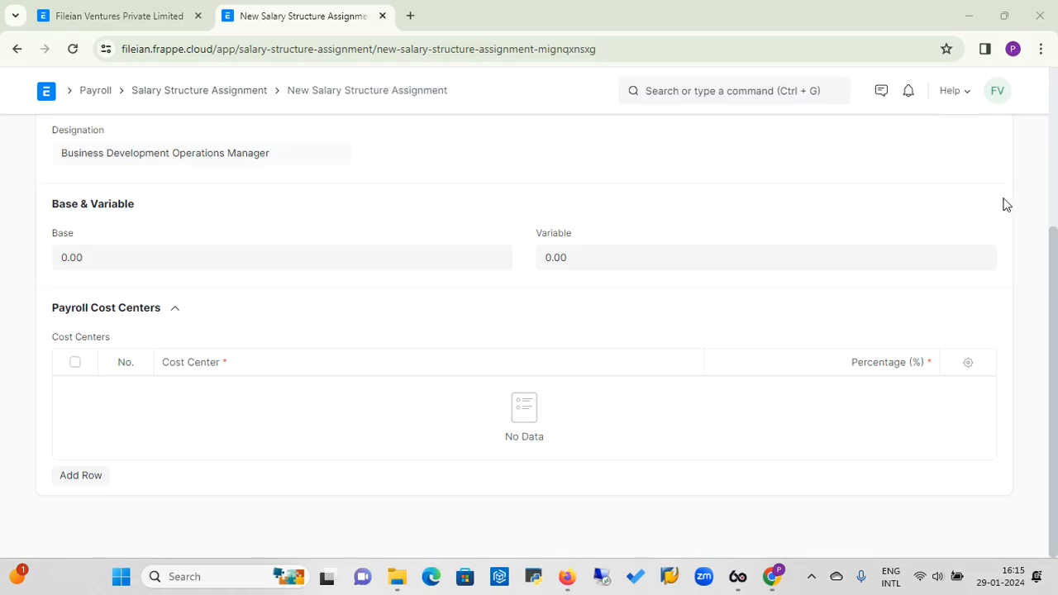
{"action": "scroll", "coordinate": [1028, 192], "scroll_direction": "up", "scroll_amount": 3}
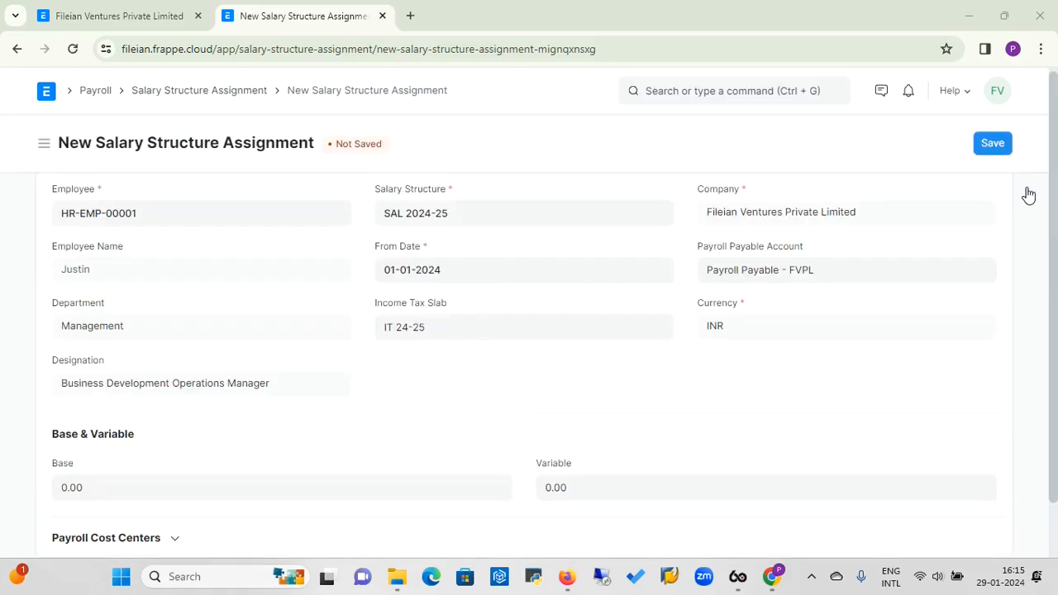
{"action": "left_click", "coordinate": [990, 147]}
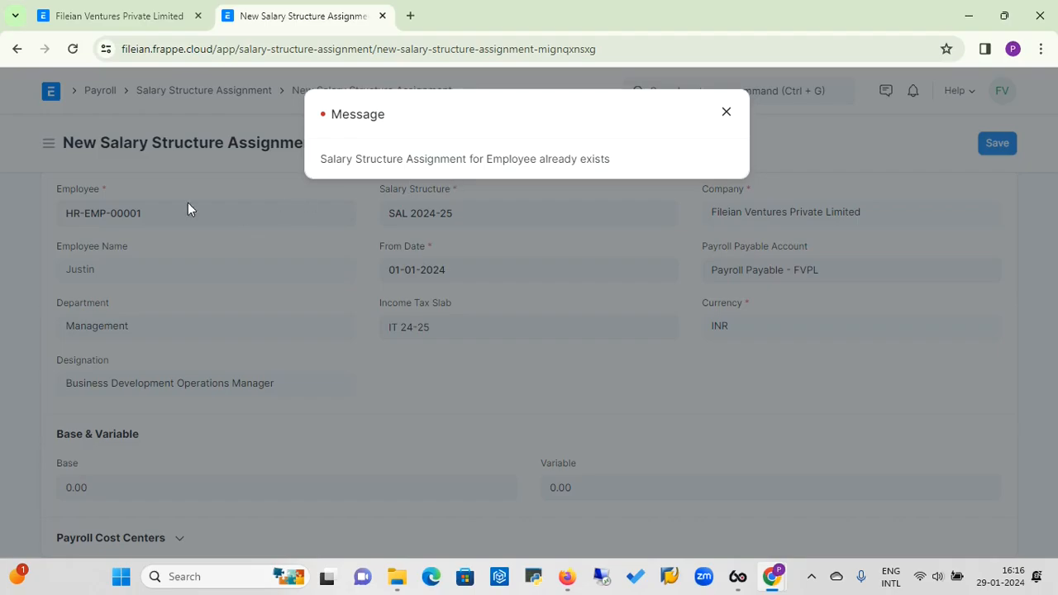
{"action": "left_click", "coordinate": [726, 112]}
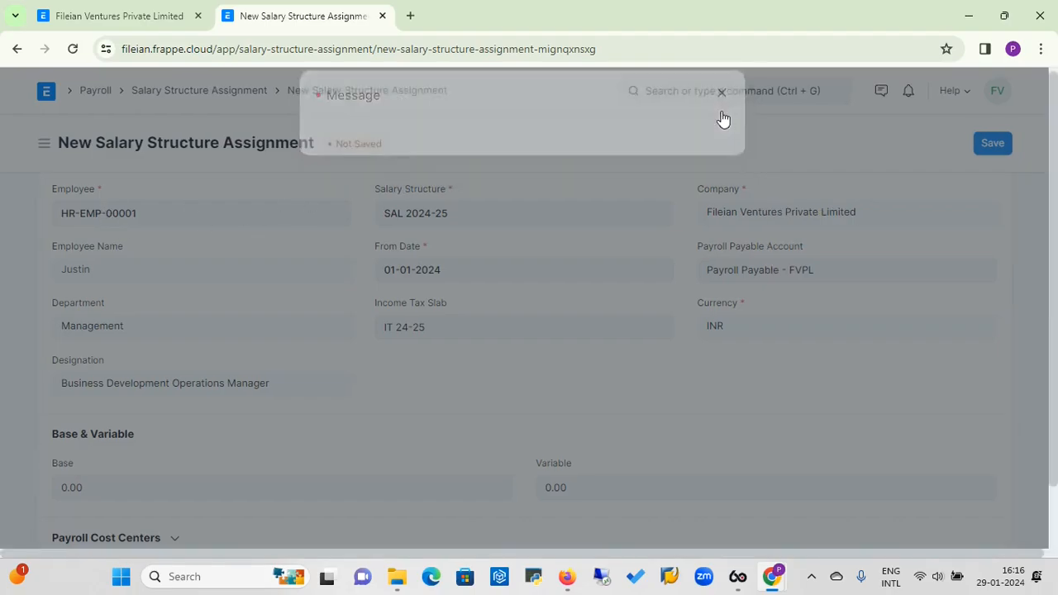
- Change the assignment's employee to the last one listed and select SAL 2024-25 as the salary structure again
{"action": "left_click", "coordinate": [158, 217]}
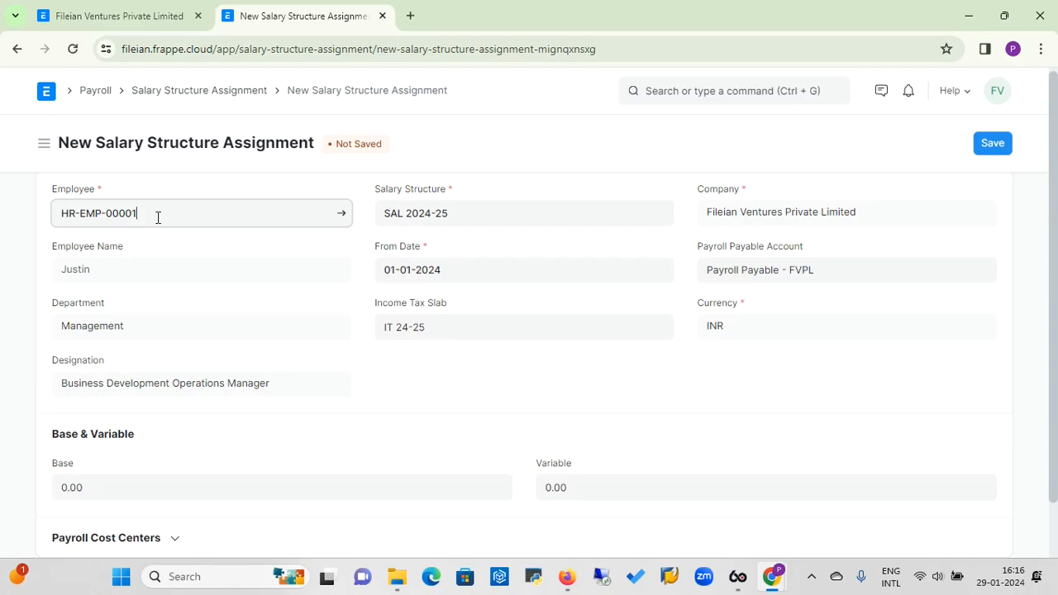
{"action": "key", "text": "BackSpace"}
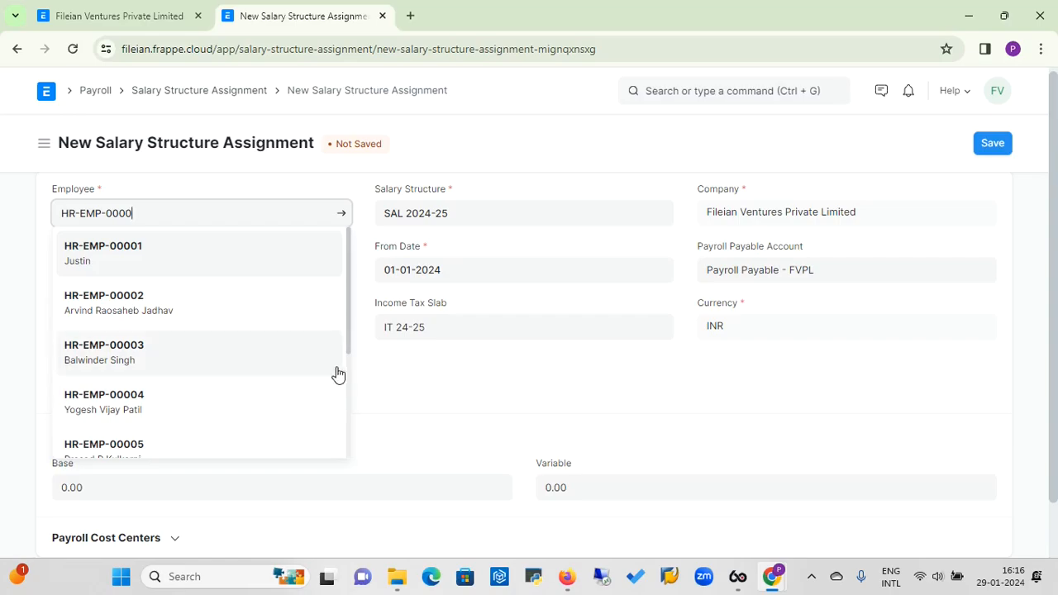
{"action": "left_click_drag", "start_coordinate": [349, 351], "coordinate": [348, 411]}
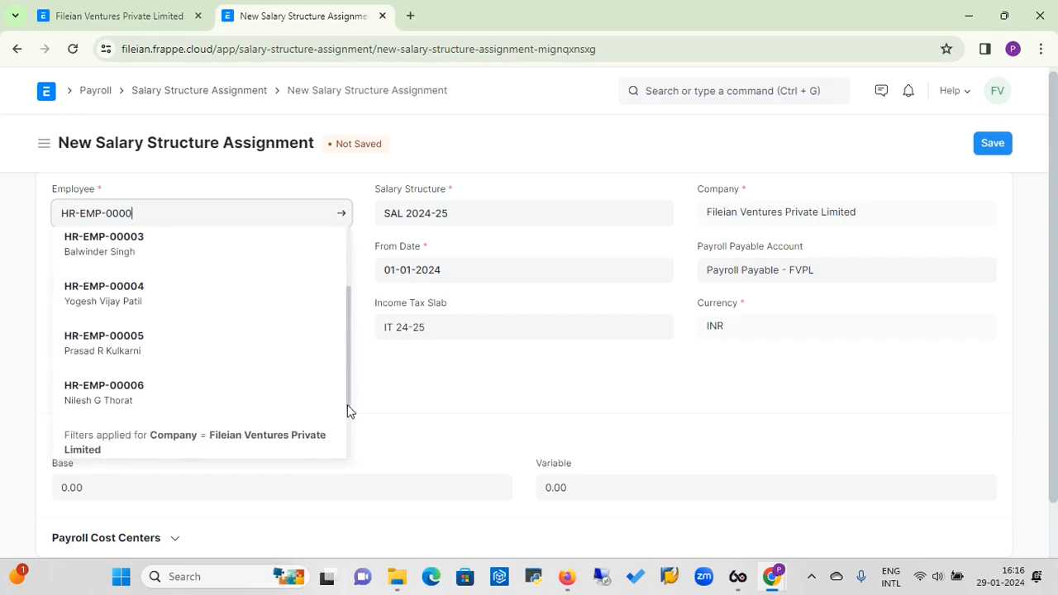
{"action": "left_click", "coordinate": [123, 400]}
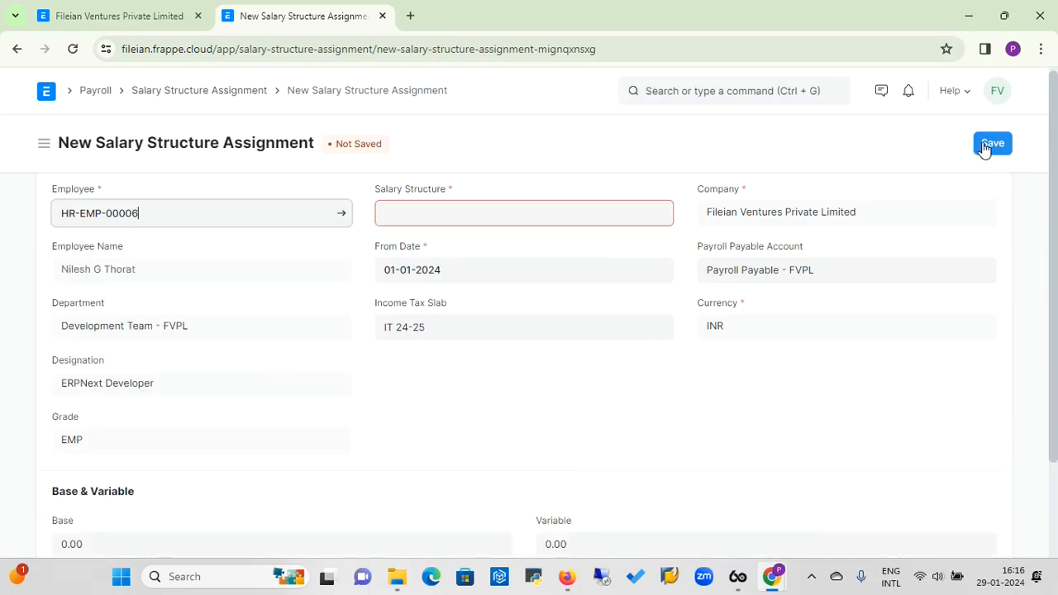
{"action": "left_click", "coordinate": [584, 216]}
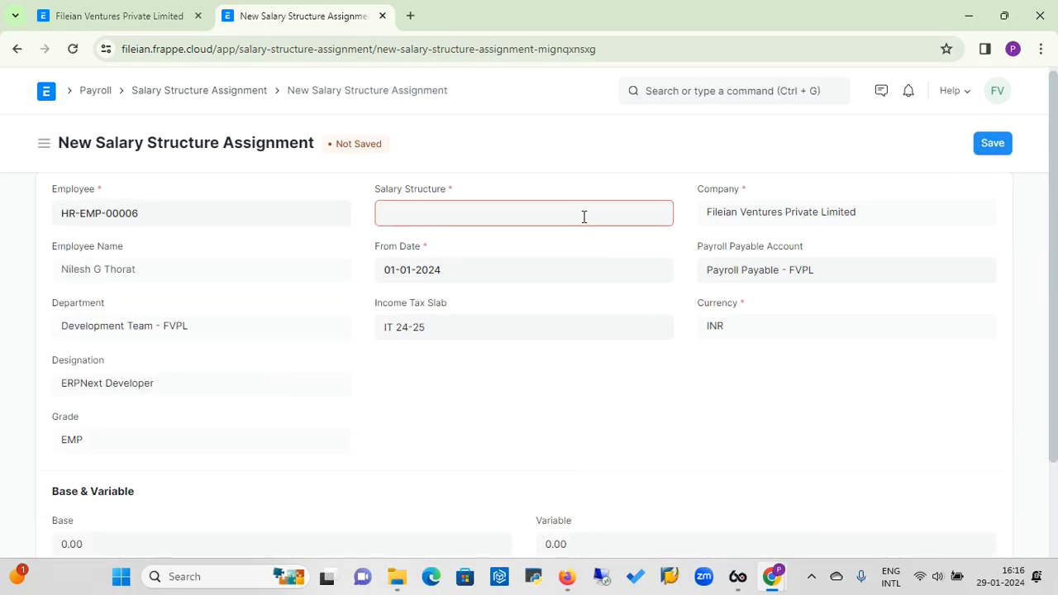
{"action": "left_click", "coordinate": [447, 282]}
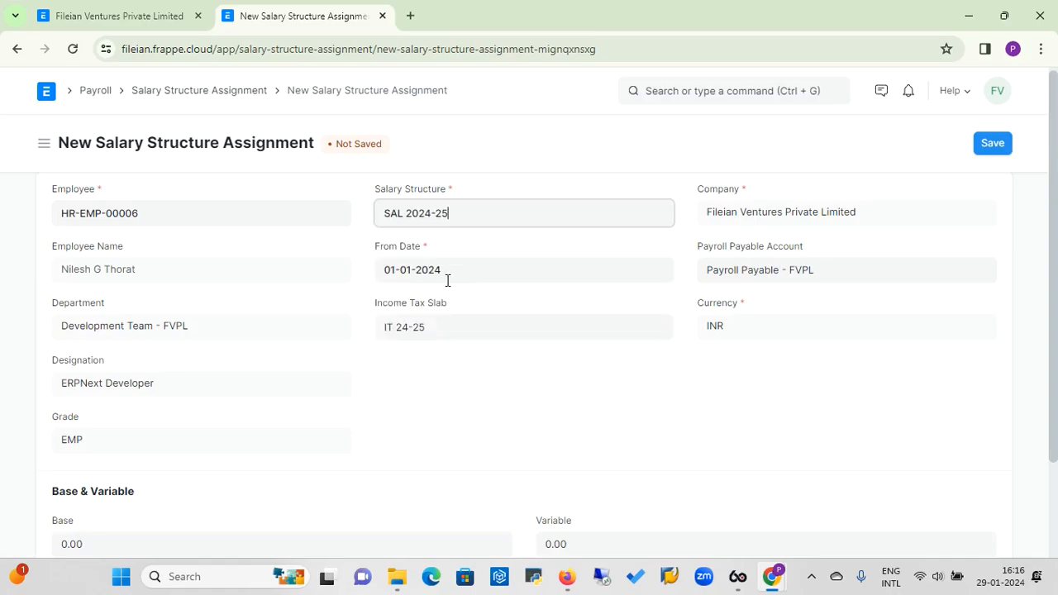
- Save the salary structure assignment and submit it permanently
{"action": "left_click", "coordinate": [987, 151]}
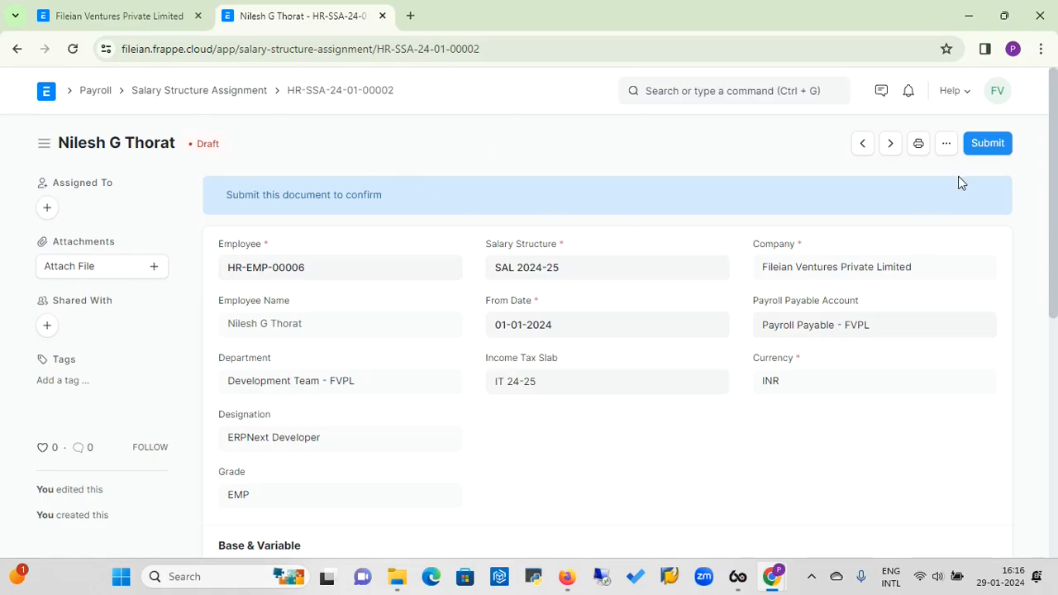
{"action": "left_click", "coordinate": [988, 144]}
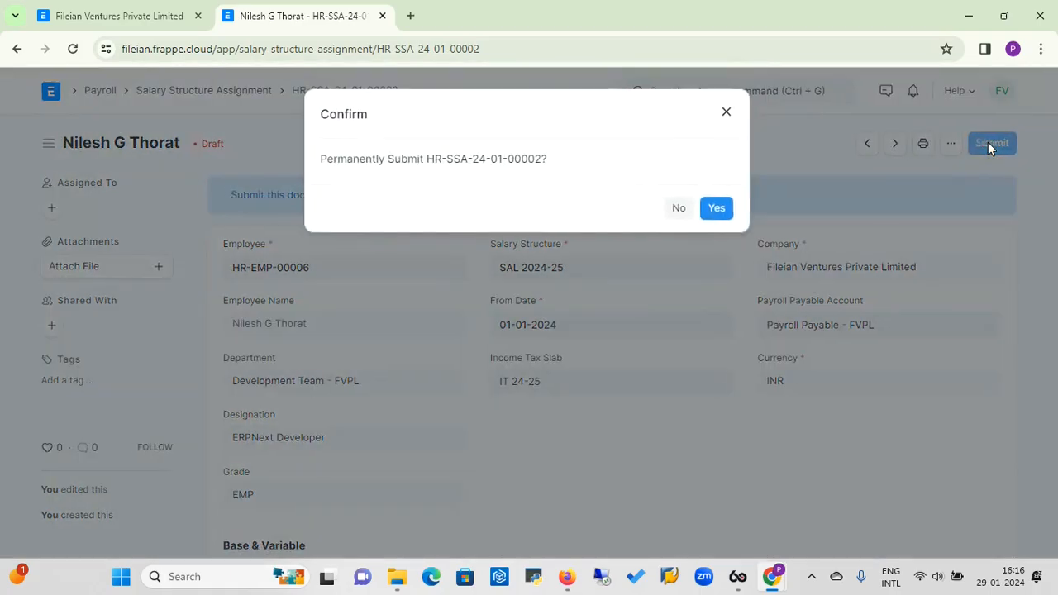
{"action": "left_click", "coordinate": [720, 208]}
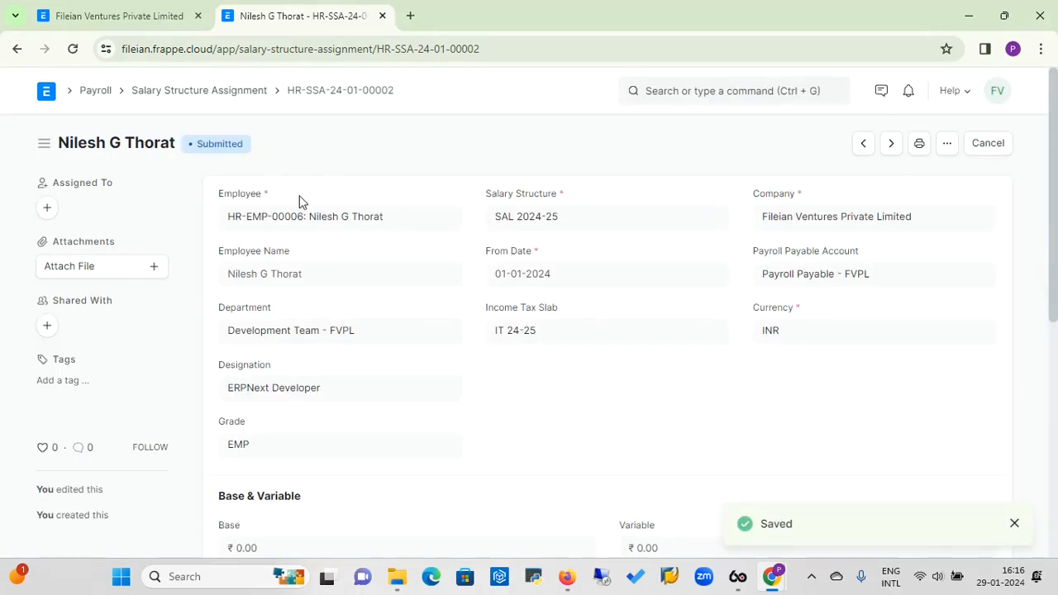
- Open the Payroll Period list from the Salary Payout section of Payroll
{"action": "left_click", "coordinate": [98, 89]}
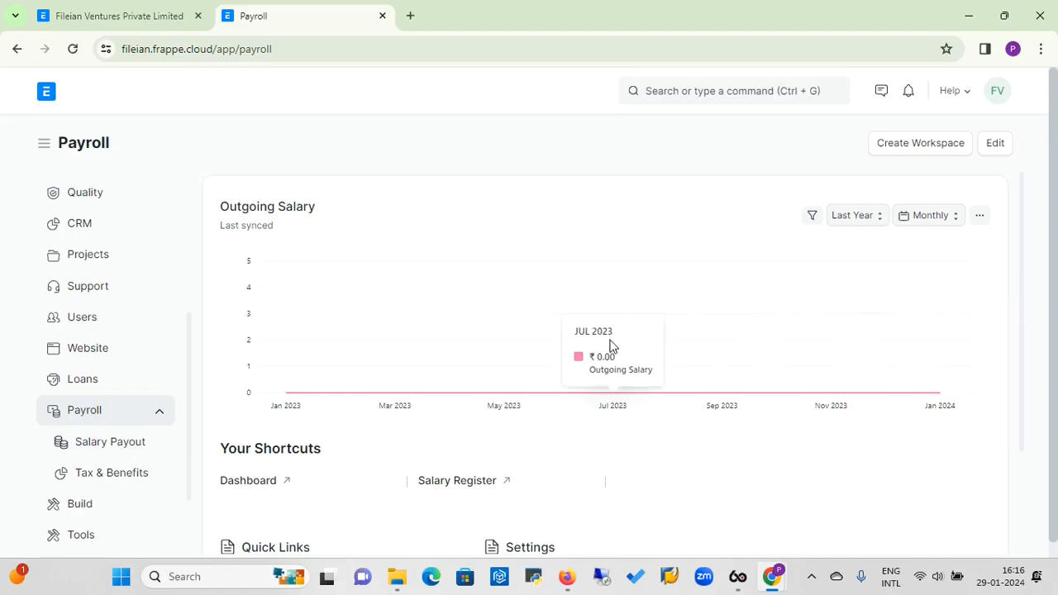
{"action": "left_click", "coordinate": [144, 451]}
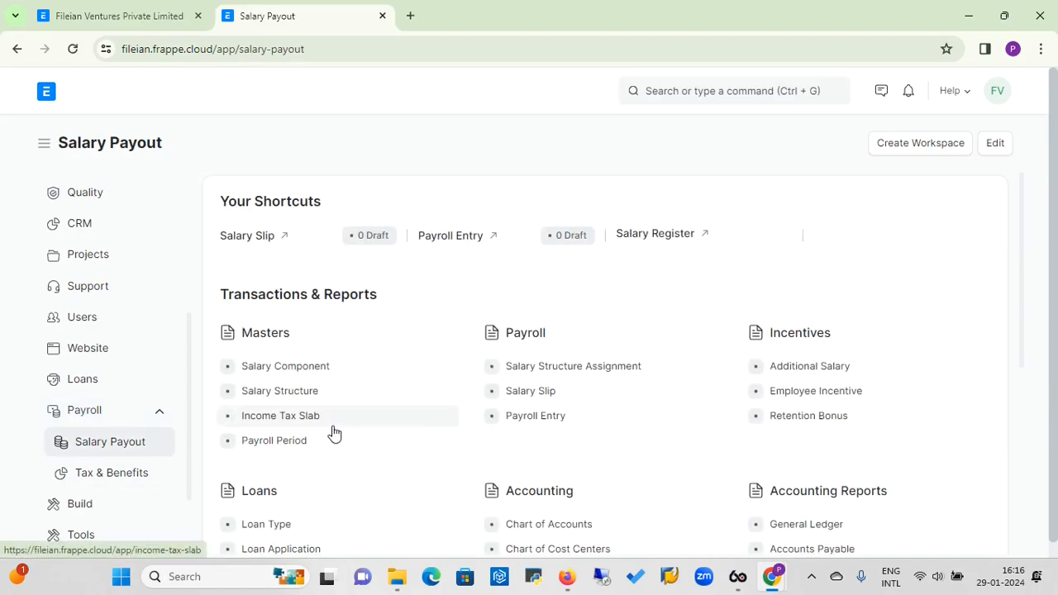
{"action": "left_click", "coordinate": [269, 442]}
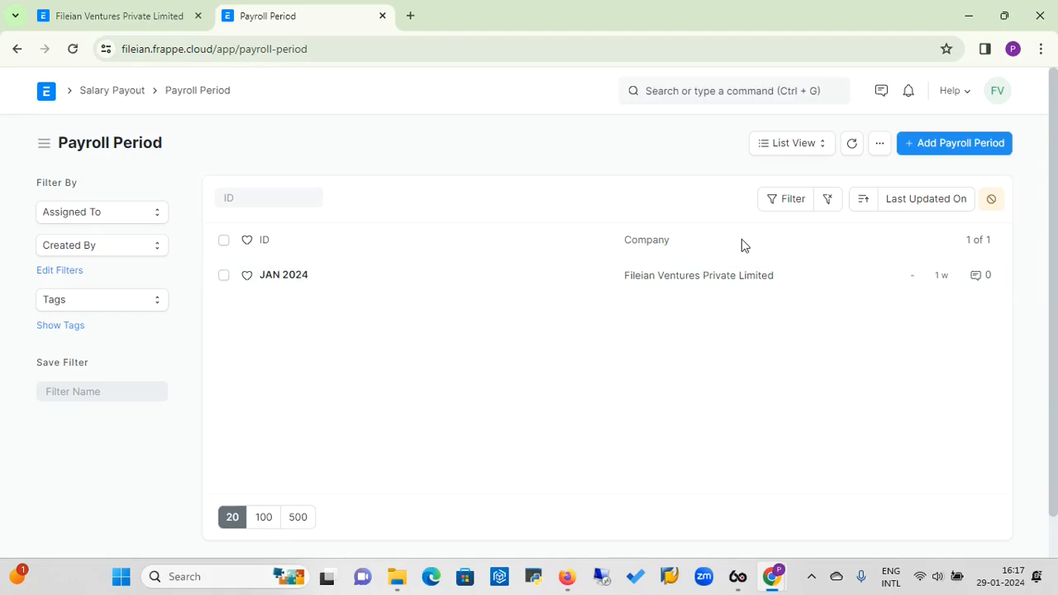
- Start a new payroll period and name it Feb 2024
{"action": "left_click", "coordinate": [943, 149]}
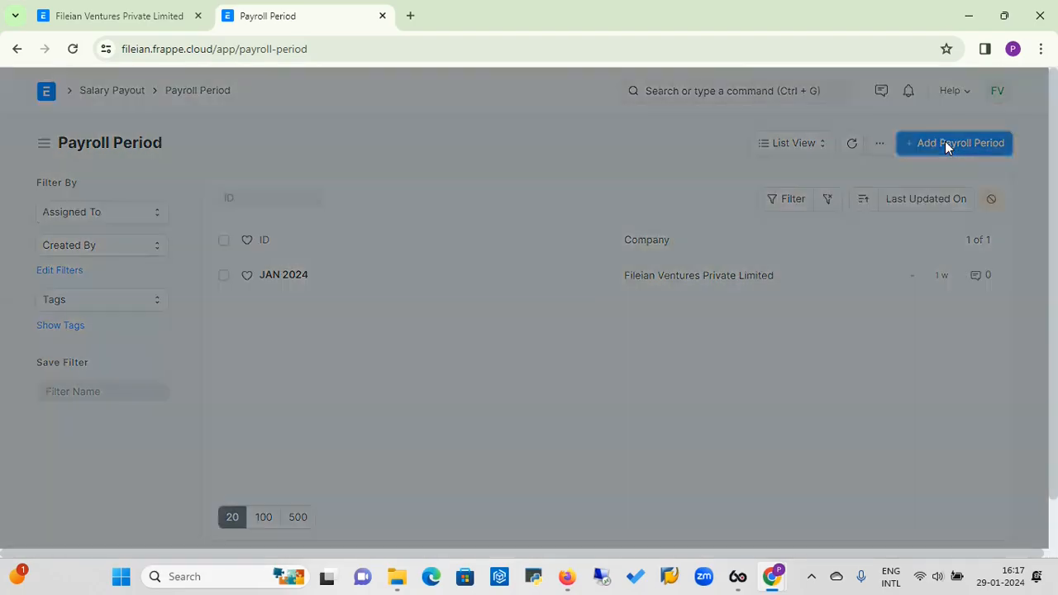
{"action": "left_click", "coordinate": [362, 413]}
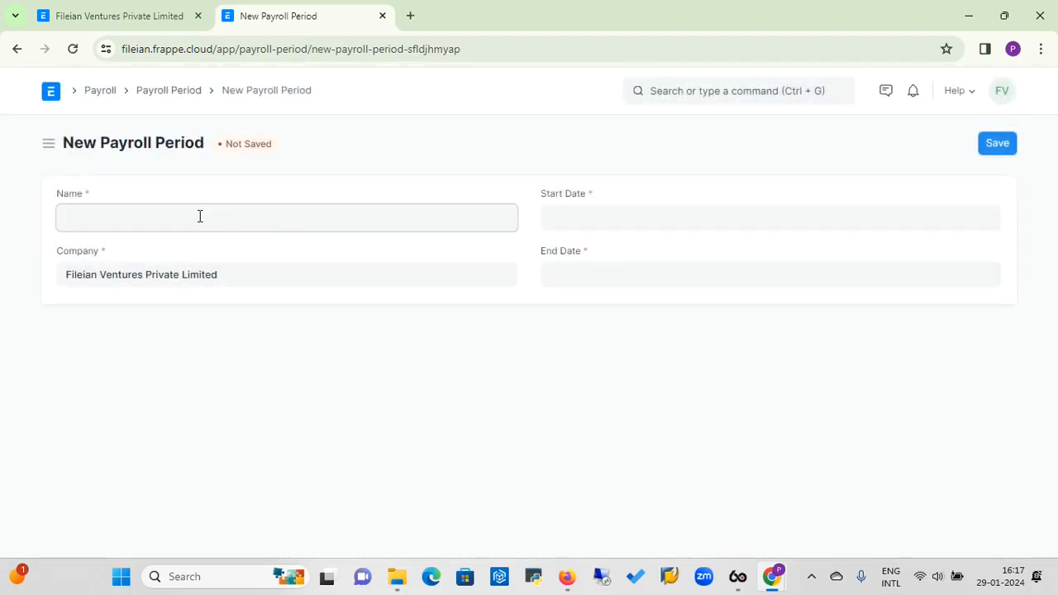
{"action": "left_click", "coordinate": [200, 215]}
{"action": "type", "text": "Feb 2024"}
- Set the payroll period to run from 01-02-2024 to 29-02-2024 and save it
{"action": "left_click", "coordinate": [604, 217]}
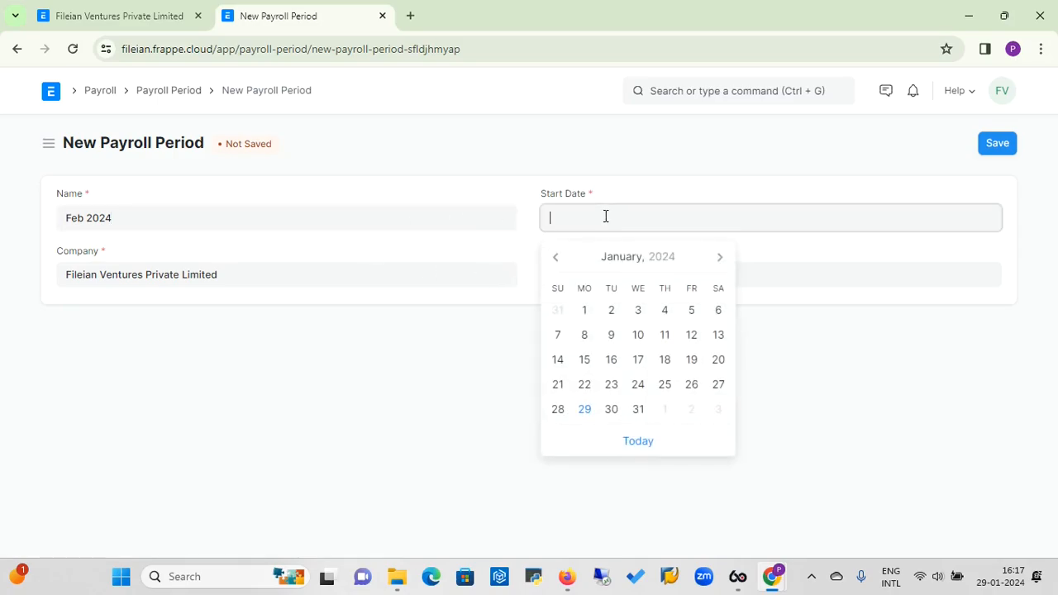
{"action": "left_click", "coordinate": [720, 261]}
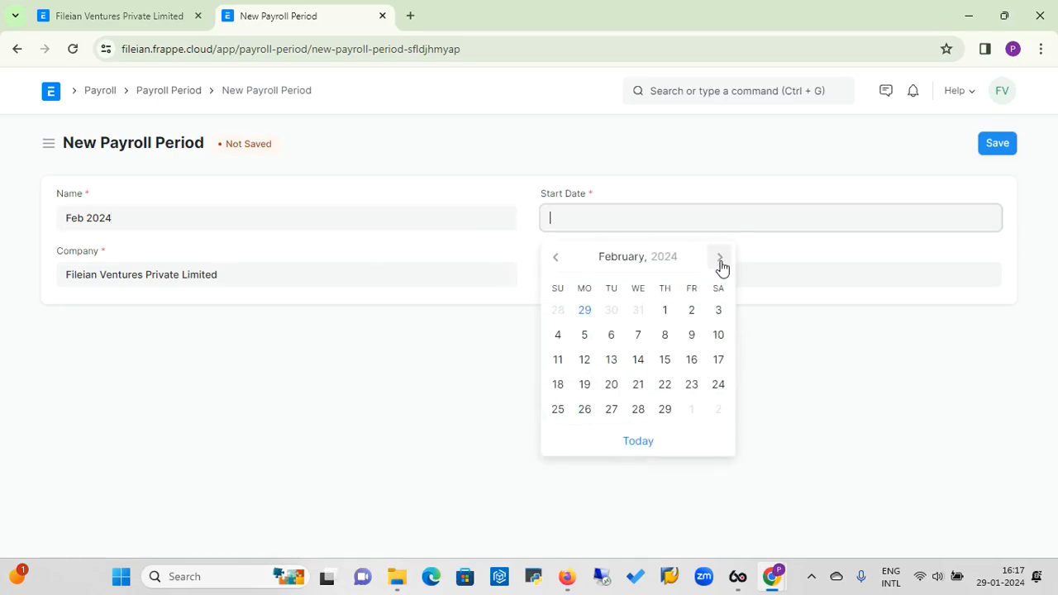
{"action": "left_click", "coordinate": [664, 312]}
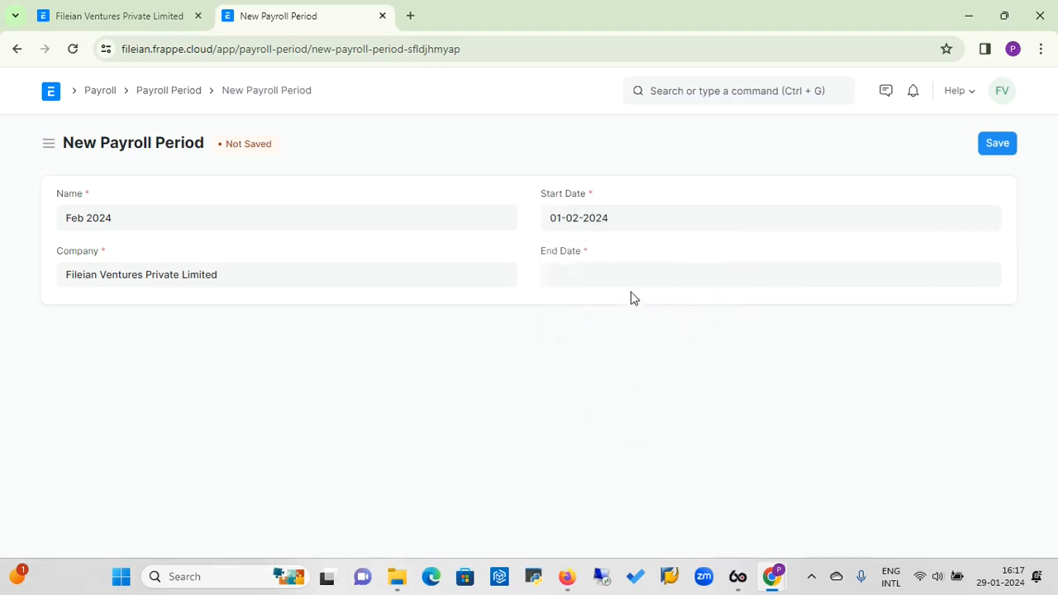
{"action": "left_click", "coordinate": [622, 283]}
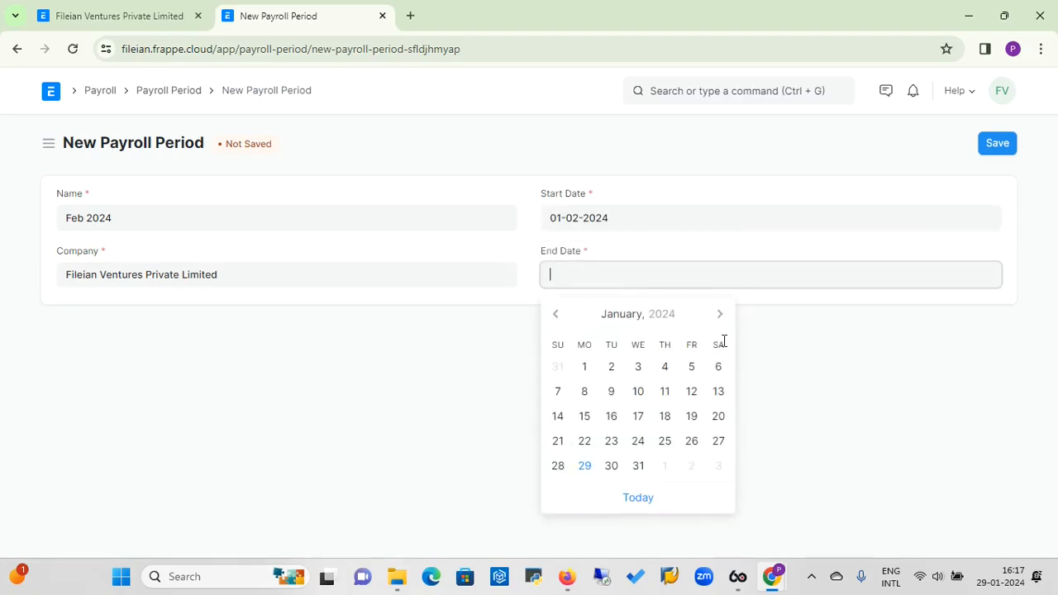
{"action": "left_click", "coordinate": [717, 325]}
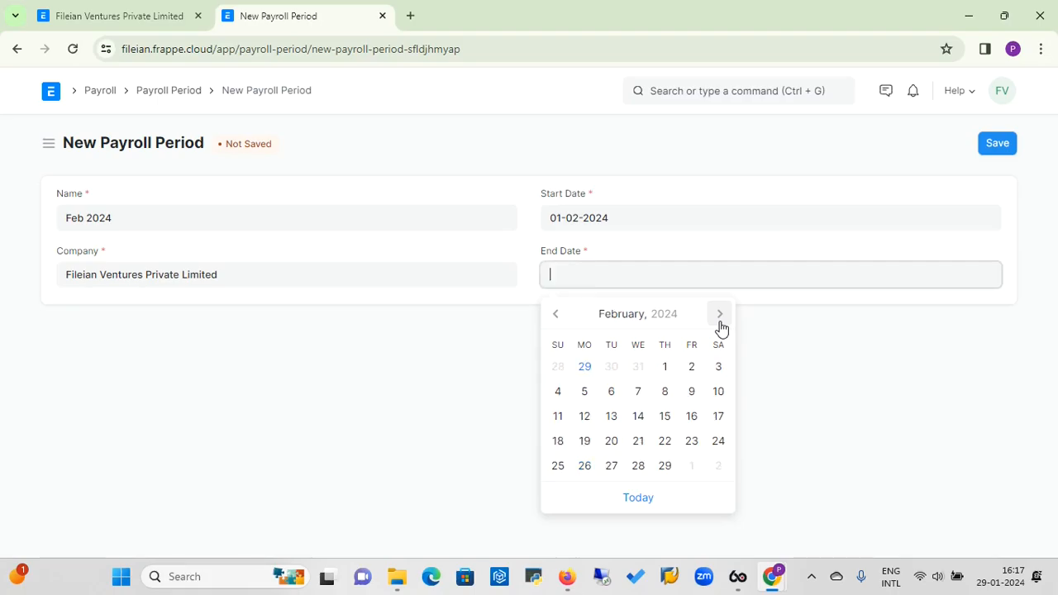
{"action": "left_click", "coordinate": [665, 467]}
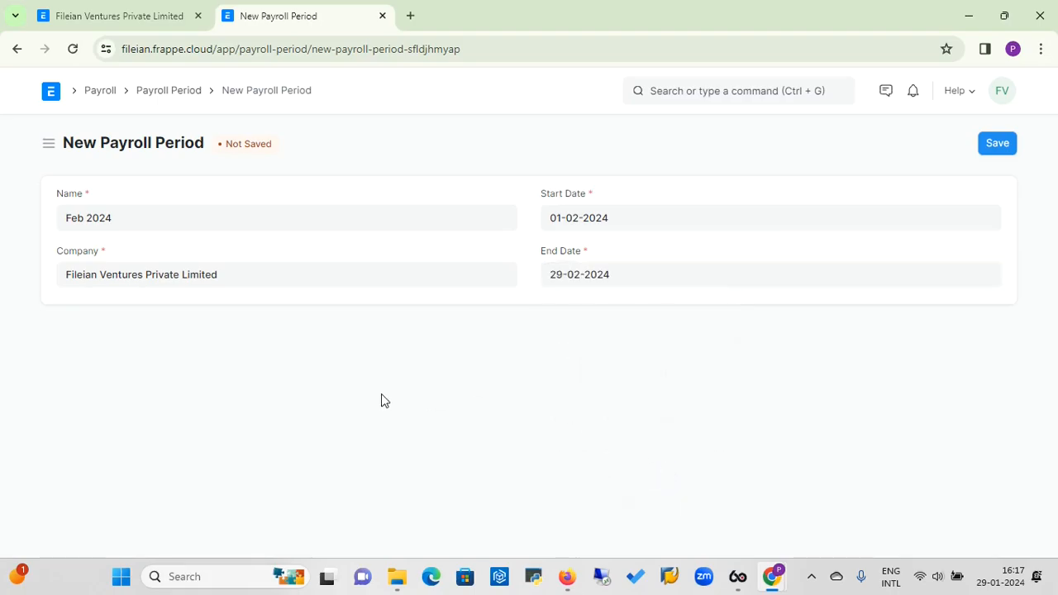
{"action": "left_click", "coordinate": [995, 149]}
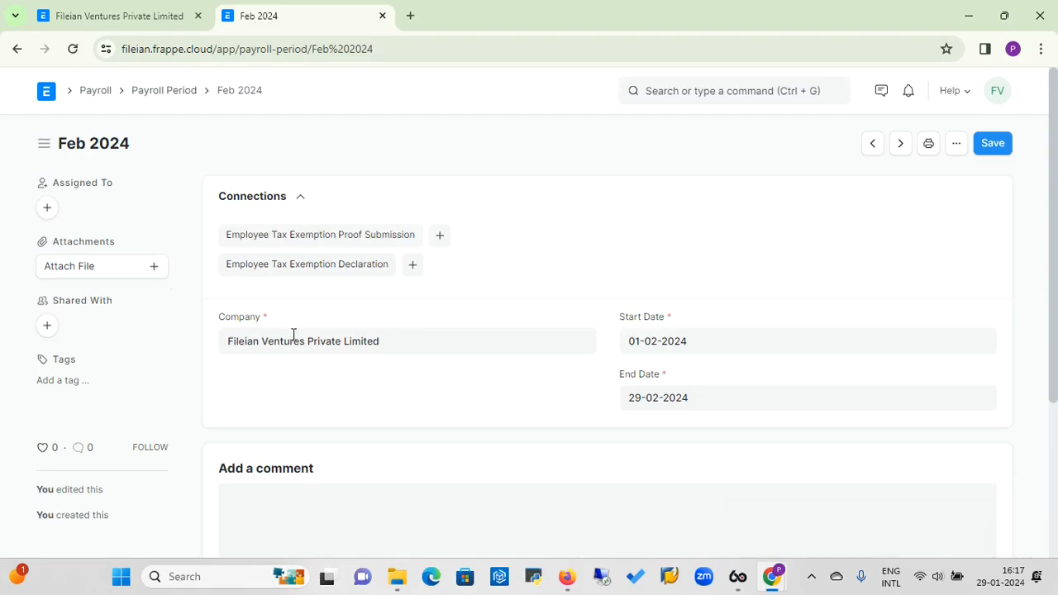
- Start a new employee incentive from the Salary Payout section of Payroll for the first listed employee
{"action": "left_click", "coordinate": [96, 91]}
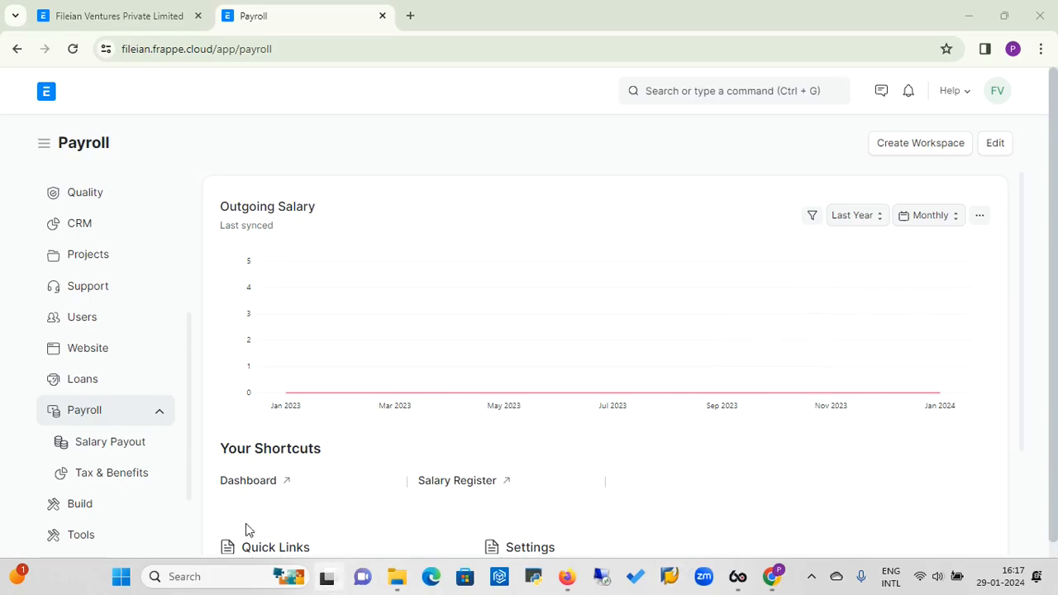
{"action": "left_click", "coordinate": [128, 461]}
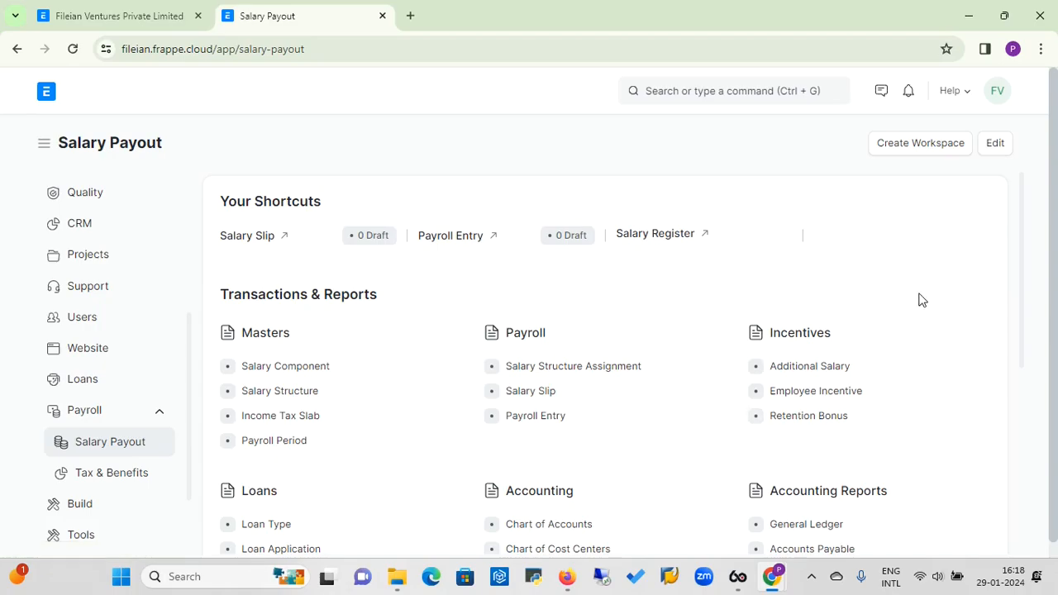
{"action": "left_click", "coordinate": [813, 392]}
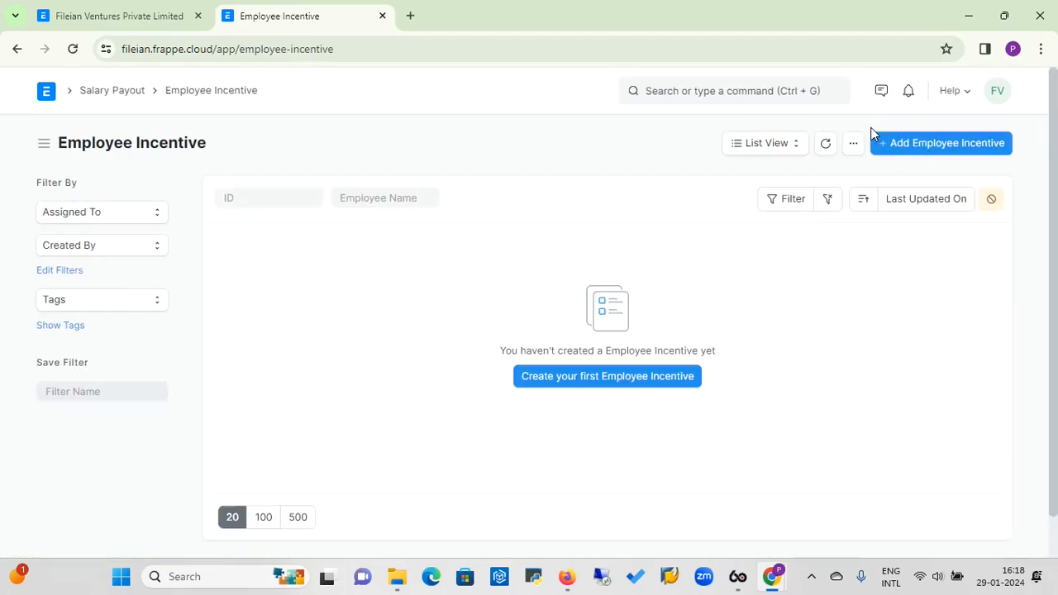
{"action": "left_click", "coordinate": [924, 148]}
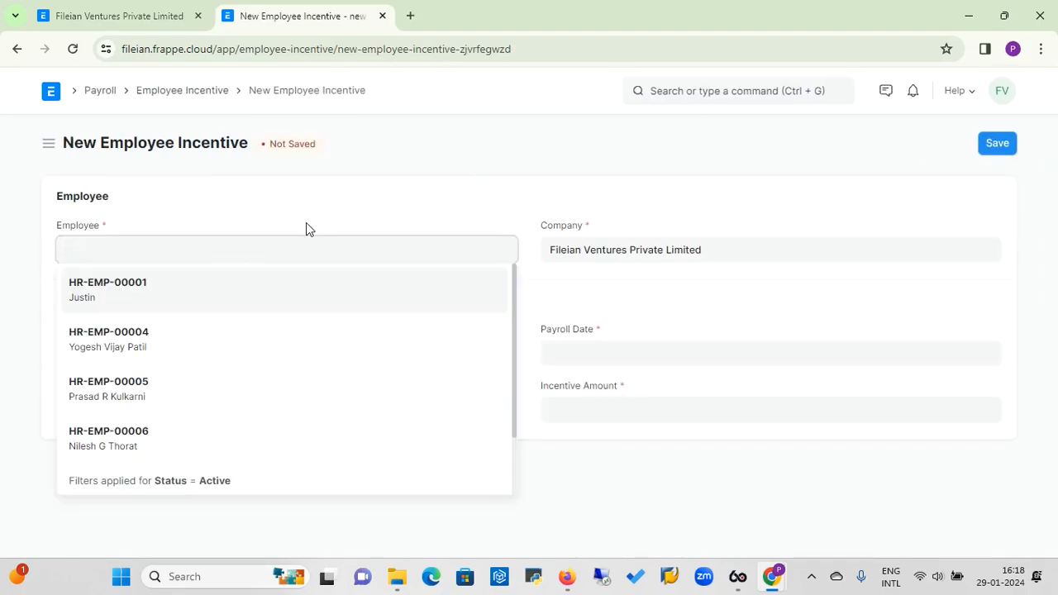
{"action": "left_click", "coordinate": [95, 304]}
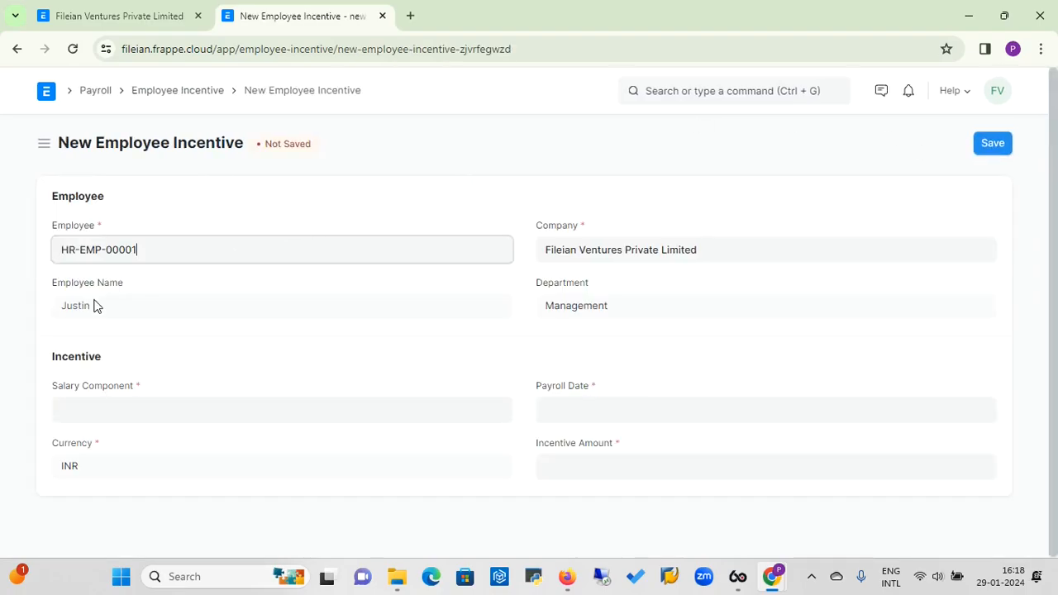
- Check the incentive's salary component choices, then set its payroll date to 01-01-2024 and the incentive amount to 2000
{"action": "left_click", "coordinate": [163, 416]}
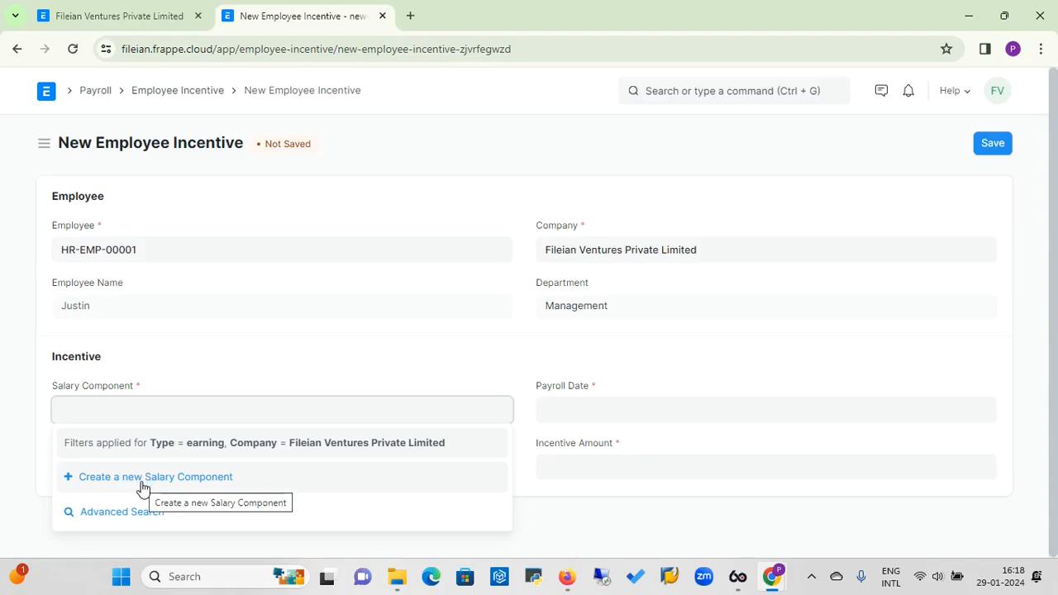
{"action": "left_click", "coordinate": [230, 373]}
{"action": "left_click", "coordinate": [640, 411]}
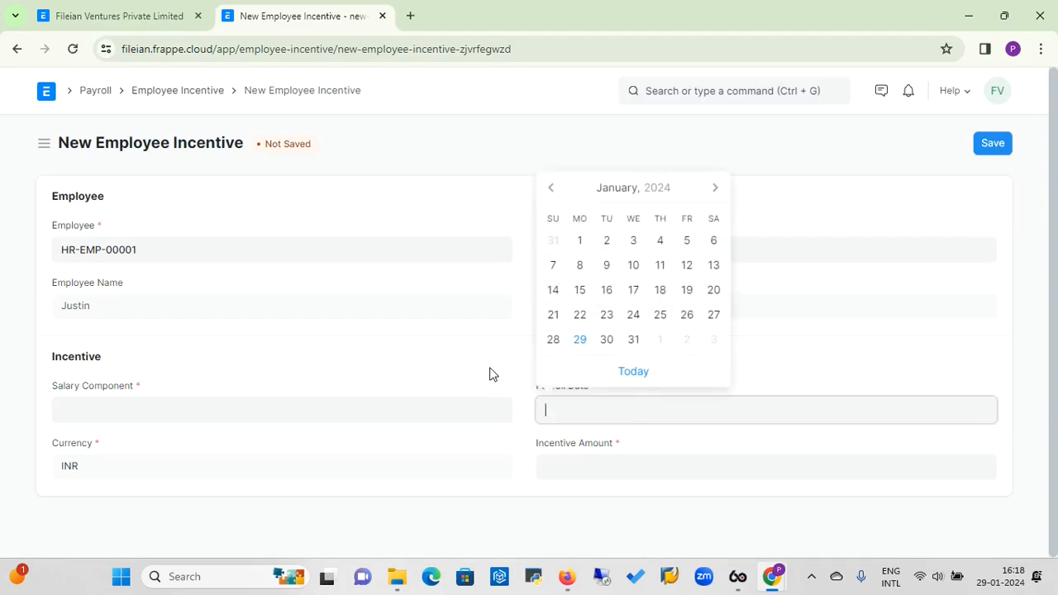
{"action": "left_click", "coordinate": [491, 373]}
{"action": "left_click", "coordinate": [618, 415]}
{"action": "left_click", "coordinate": [580, 241]}
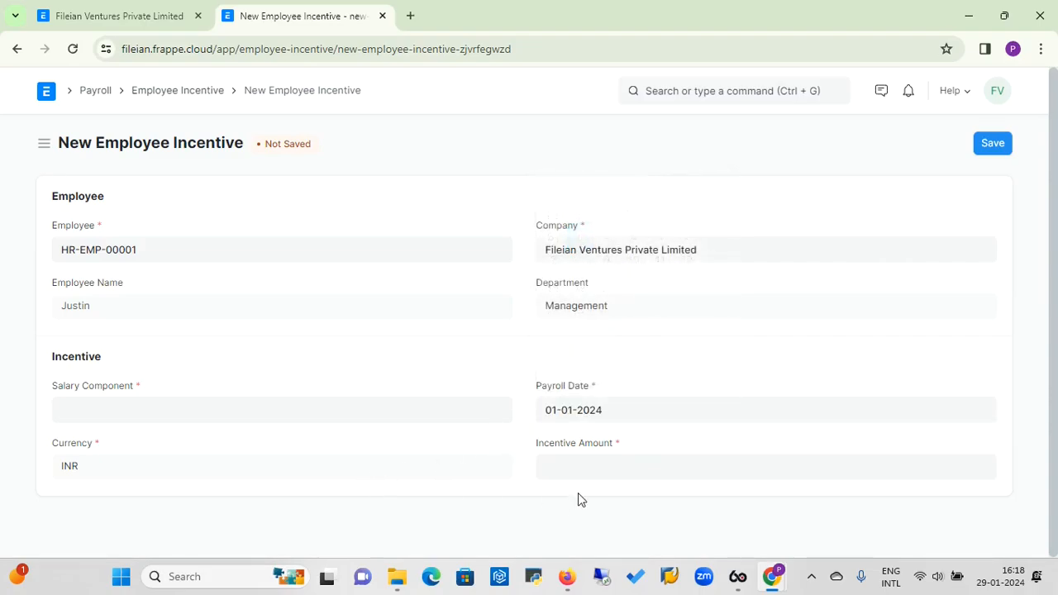
{"action": "left_click", "coordinate": [582, 468]}
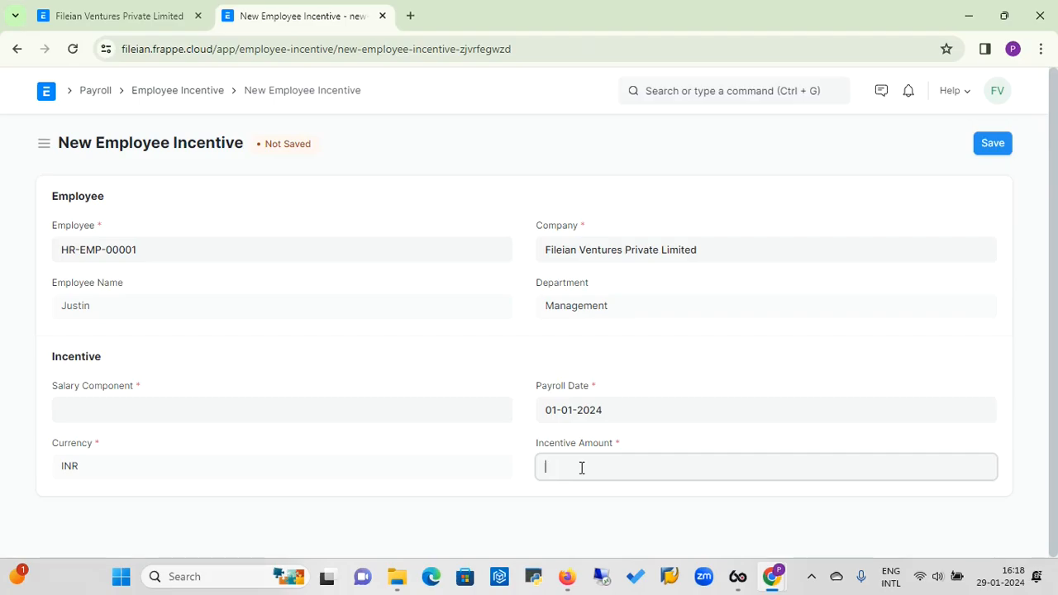
{"action": "type", "text": "2000"}
- Leave the incentive form and start a new retention bonus from Salary Payout for the first listed employee
{"action": "left_click", "coordinate": [104, 96]}
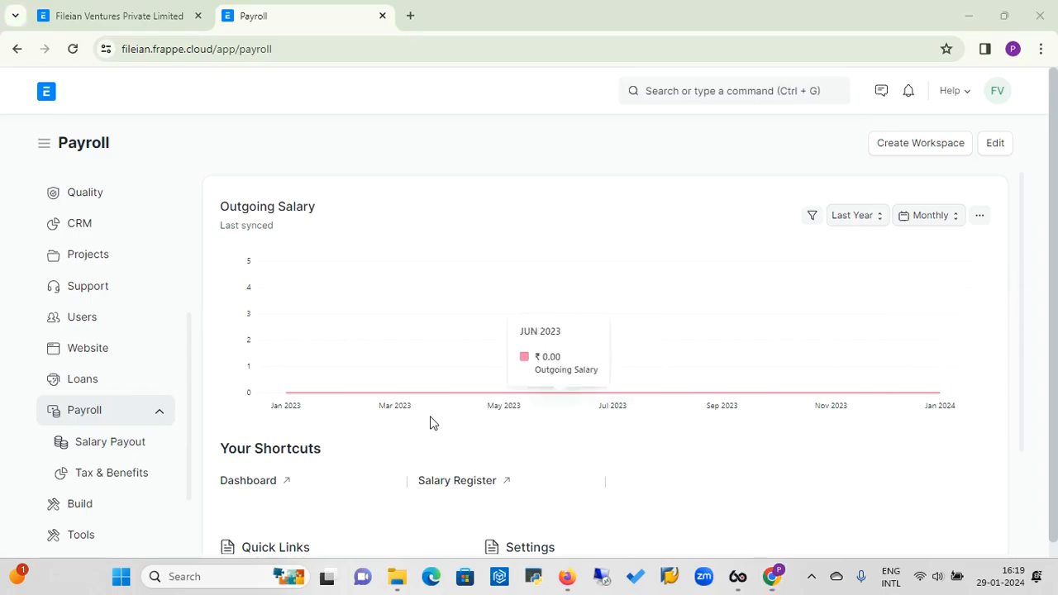
{"action": "left_click", "coordinate": [130, 450]}
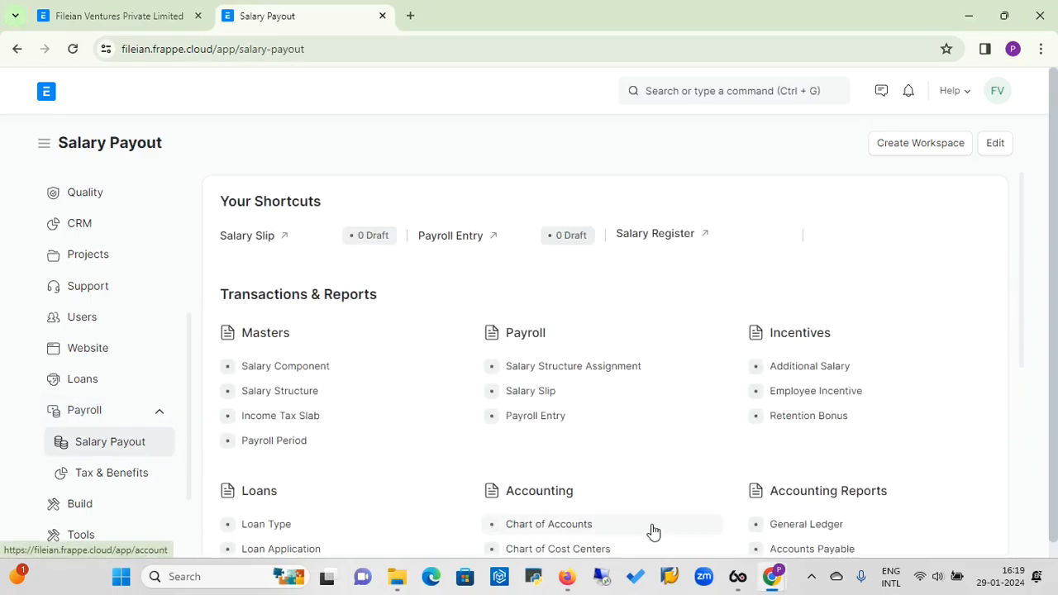
{"action": "left_click", "coordinate": [801, 424]}
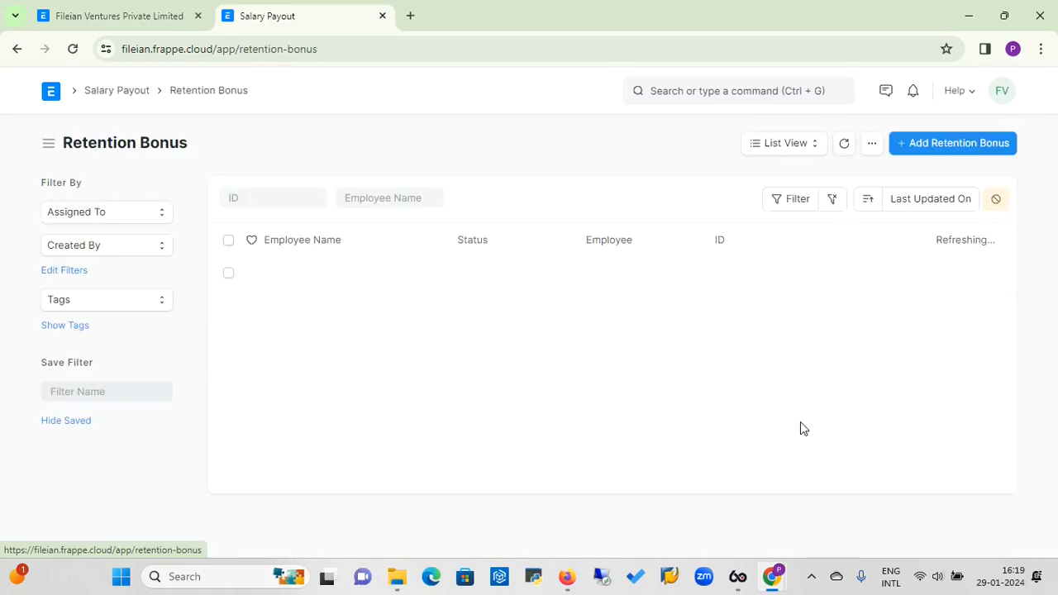
{"action": "left_click", "coordinate": [945, 152]}
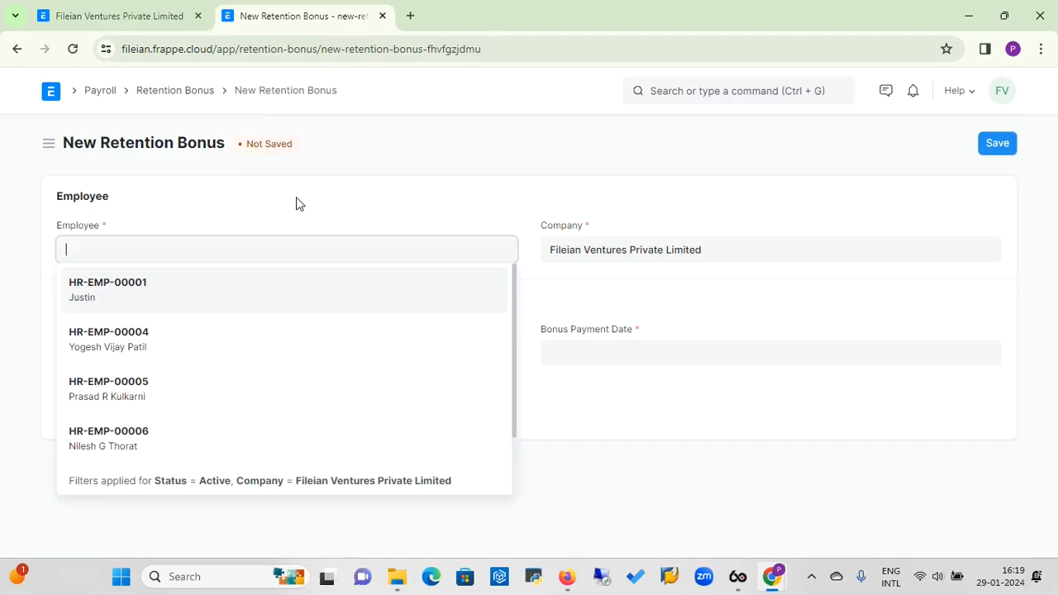
{"action": "left_click", "coordinate": [137, 287]}
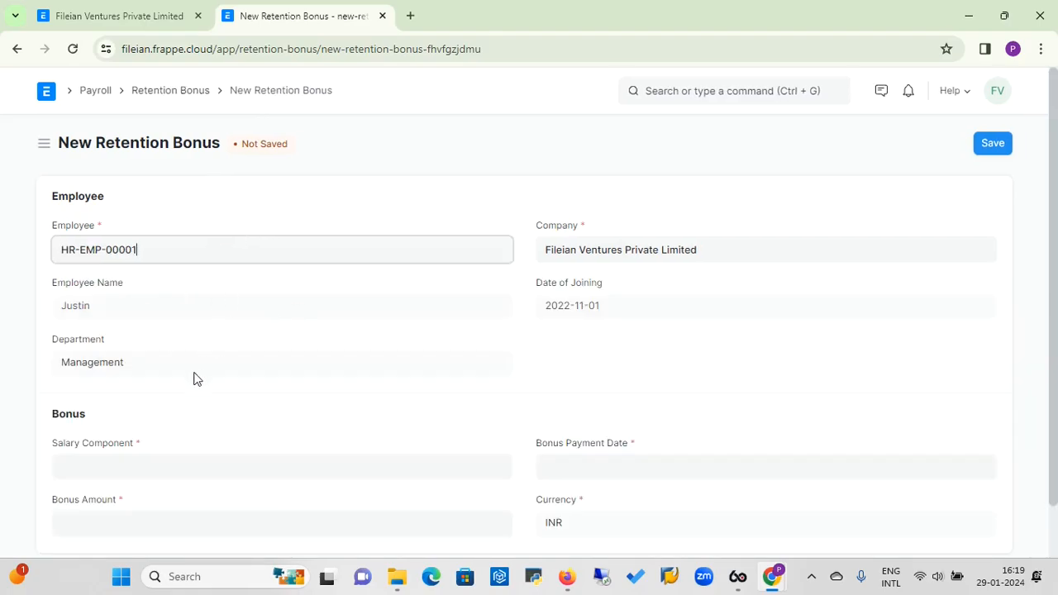
- Set the retention bonus's salary component to Arrear and its payment date to 01-01-2024, and review the form
{"action": "left_click", "coordinate": [218, 467]}
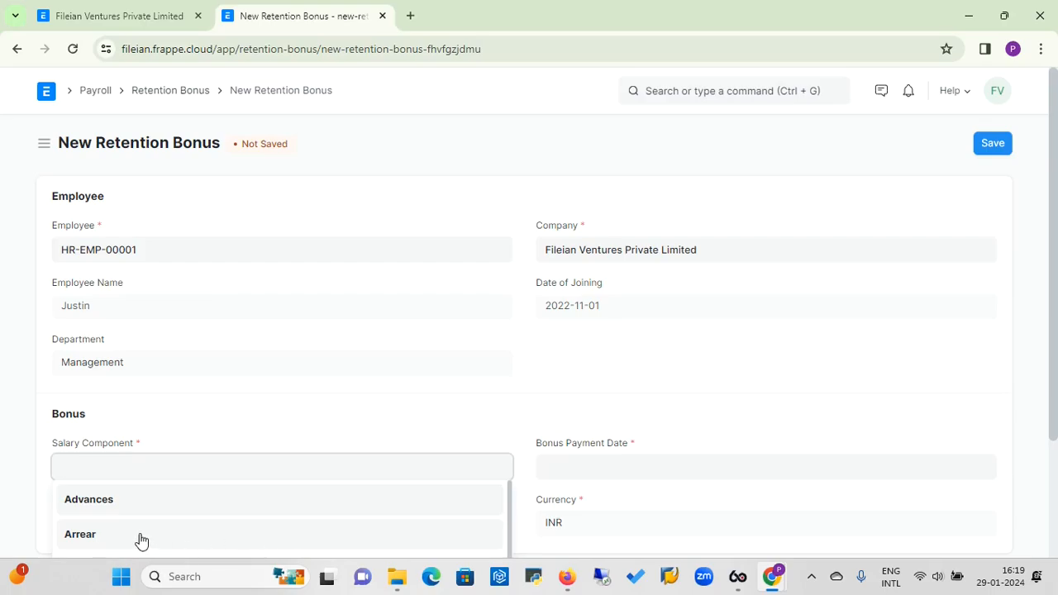
{"action": "left_click", "coordinate": [139, 535]}
{"action": "left_click", "coordinate": [177, 520]}
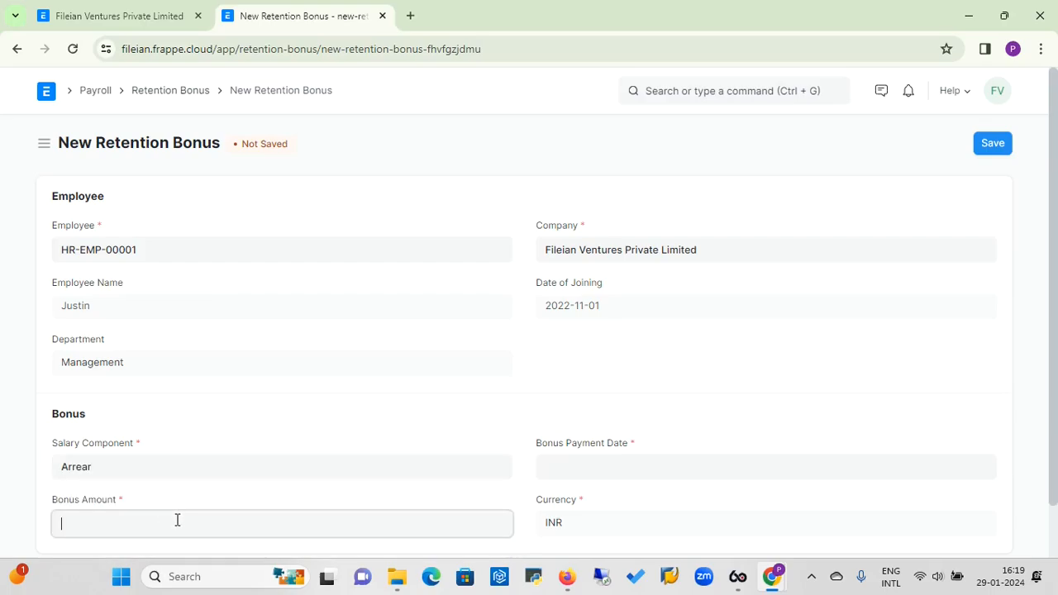
{"action": "left_click", "coordinate": [560, 465]}
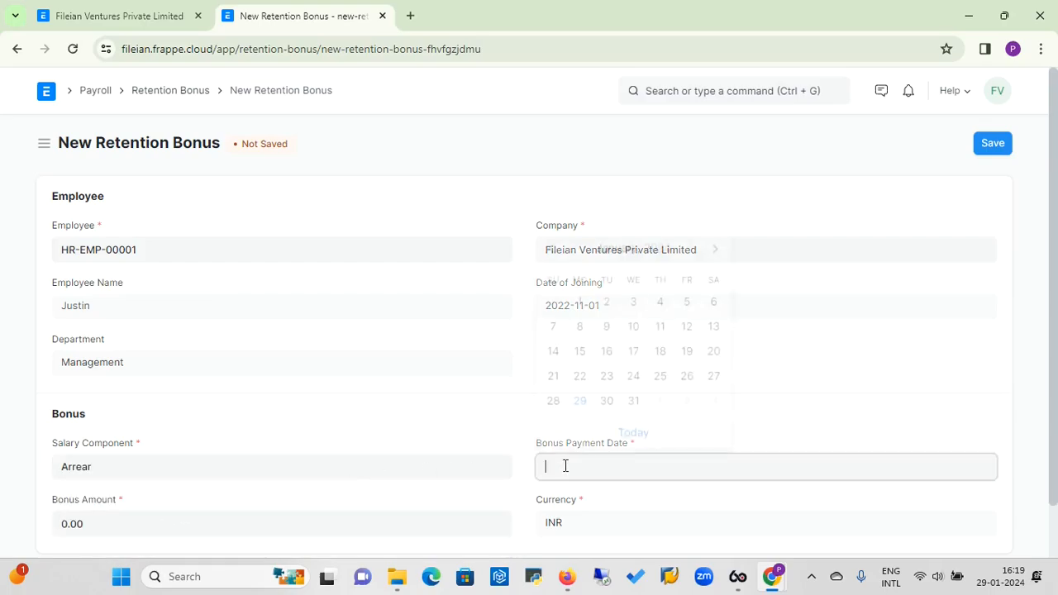
{"action": "left_click", "coordinate": [582, 297]}
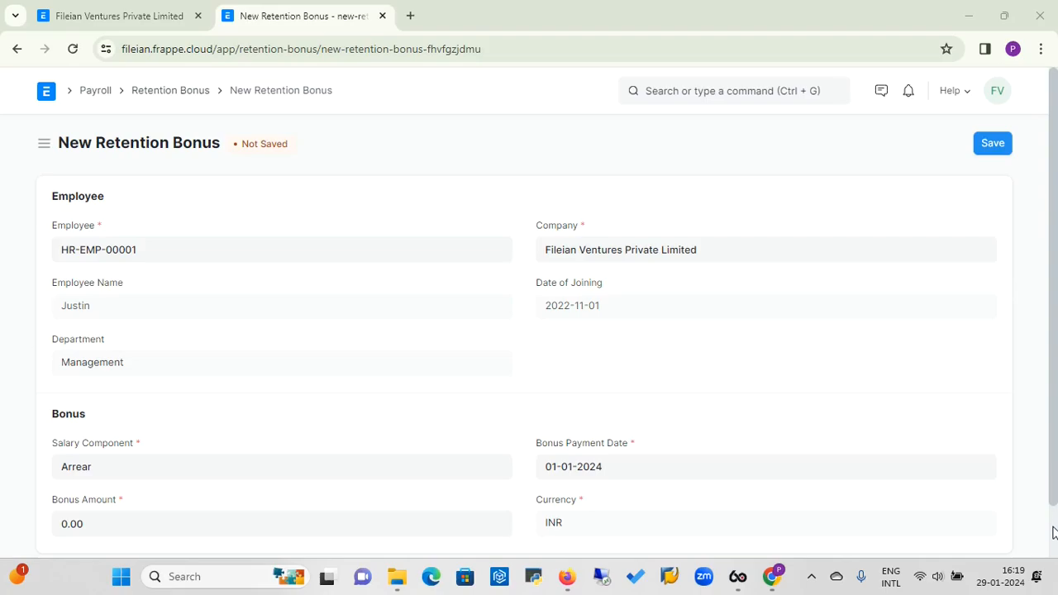
{"action": "scroll", "coordinate": [1053, 532], "scroll_direction": "down", "scroll_amount": 1}
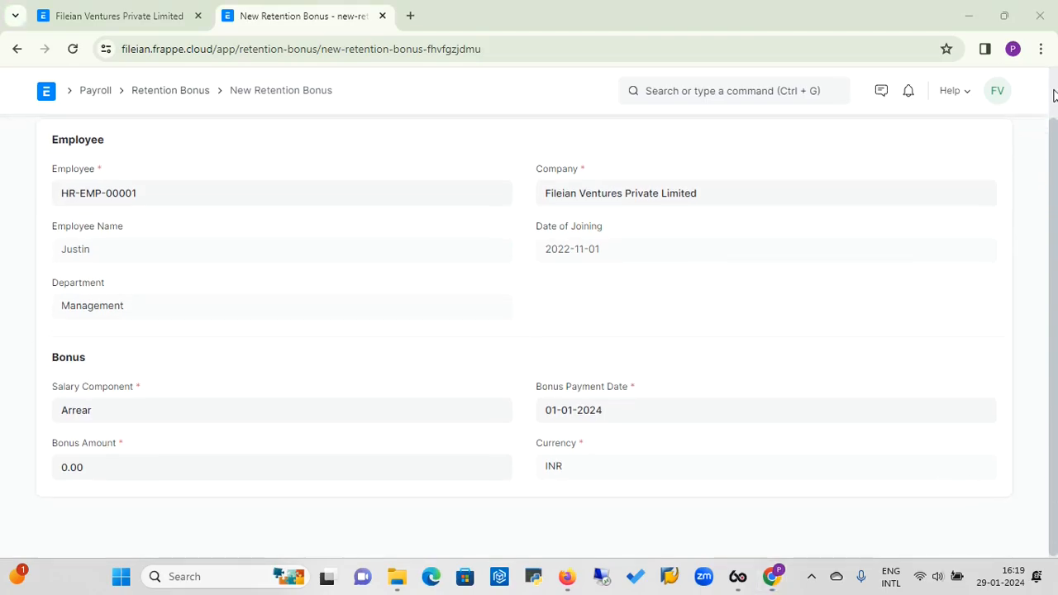
{"action": "scroll", "coordinate": [500, 277], "scroll_direction": "up", "scroll_amount": 1}
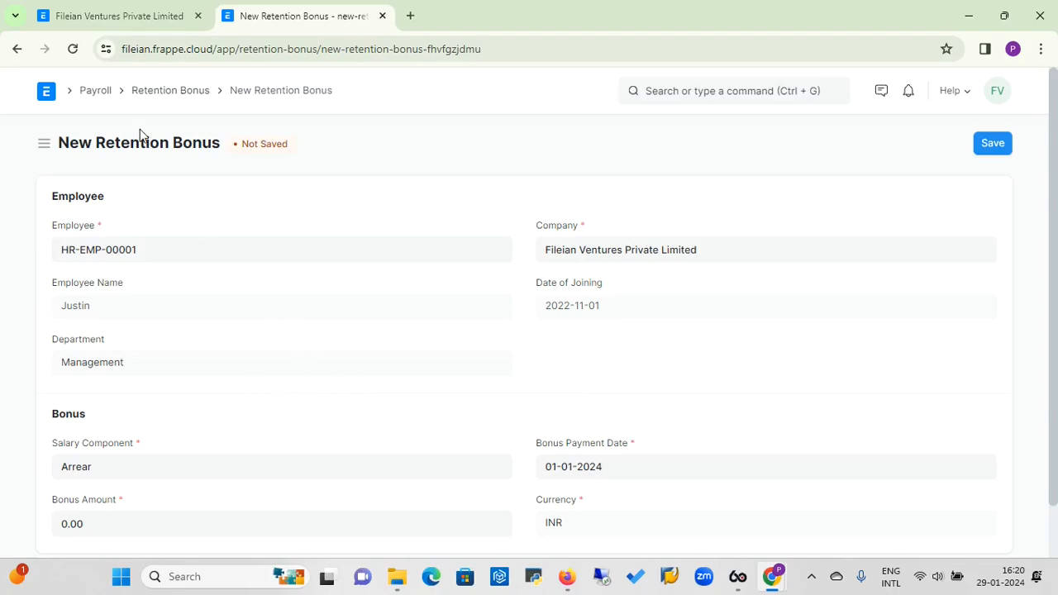
- Leave the retention bonus form and start a new payroll entry from the Salary Payout section of Payroll
{"action": "left_click", "coordinate": [103, 96]}
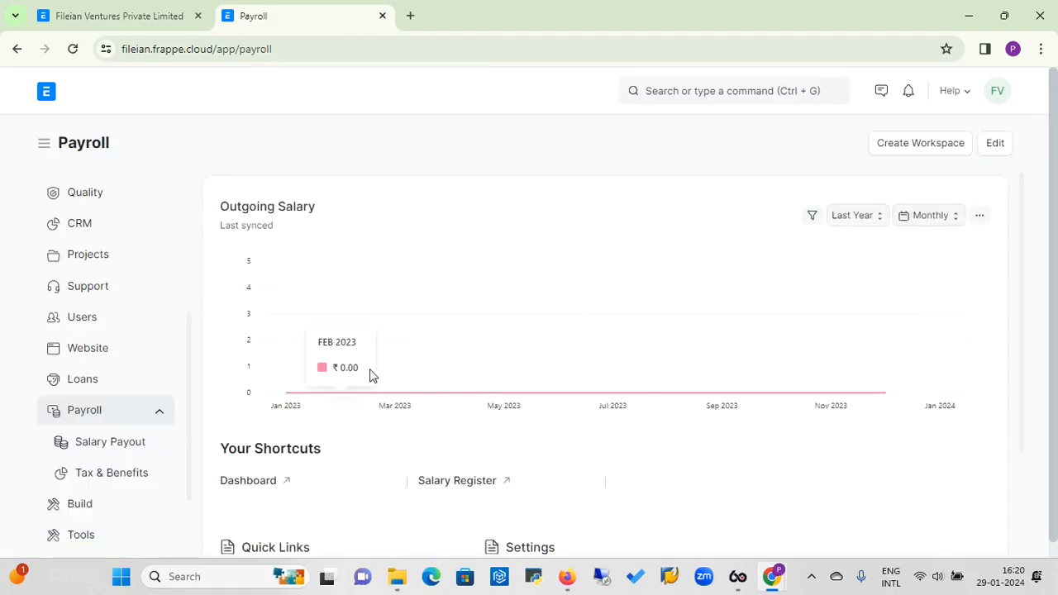
{"action": "left_click", "coordinate": [122, 444]}
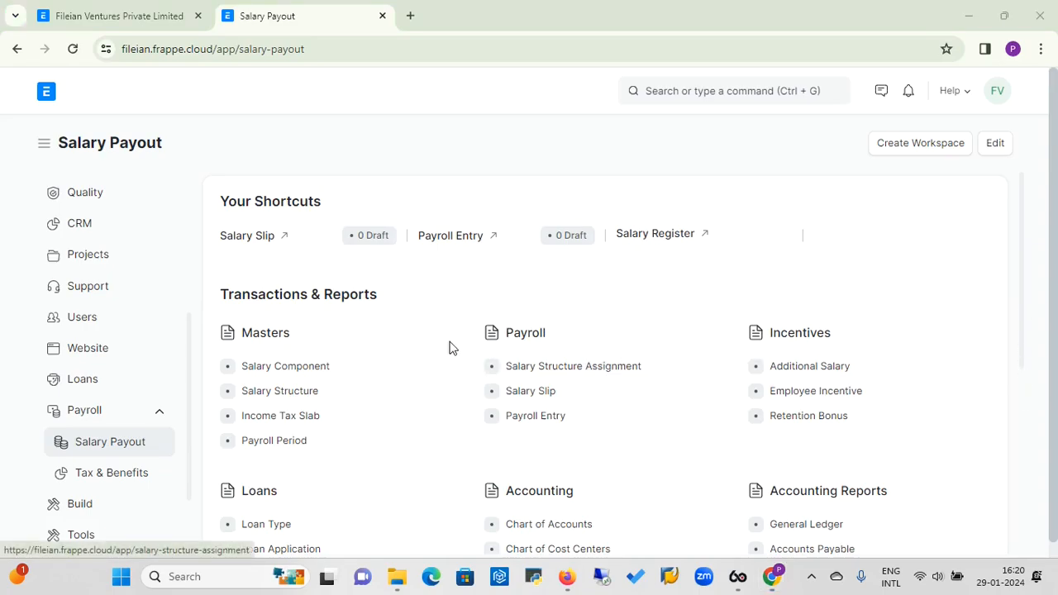
{"action": "left_click", "coordinate": [529, 417]}
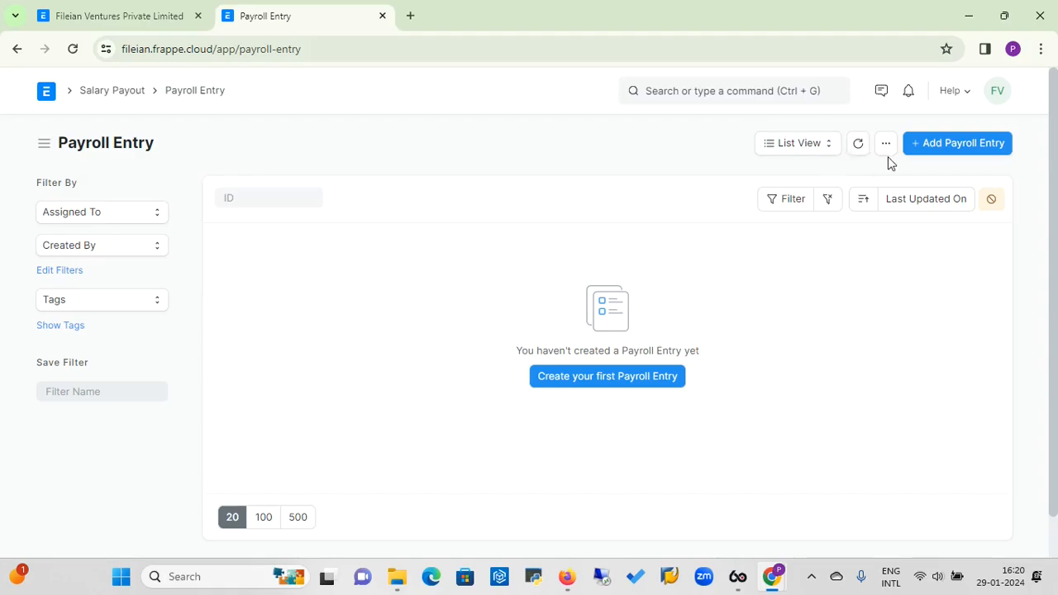
{"action": "left_click", "coordinate": [962, 151]}
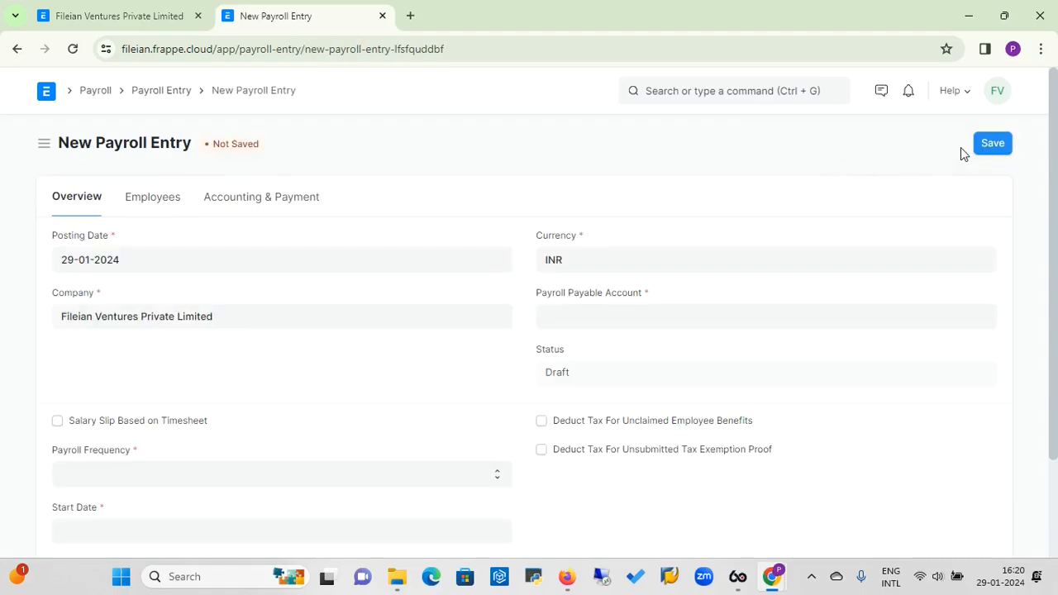
- Set the payroll entry's posting date to 01-02-2024 and its payroll frequency to Monthly
{"action": "left_click", "coordinate": [144, 259]}
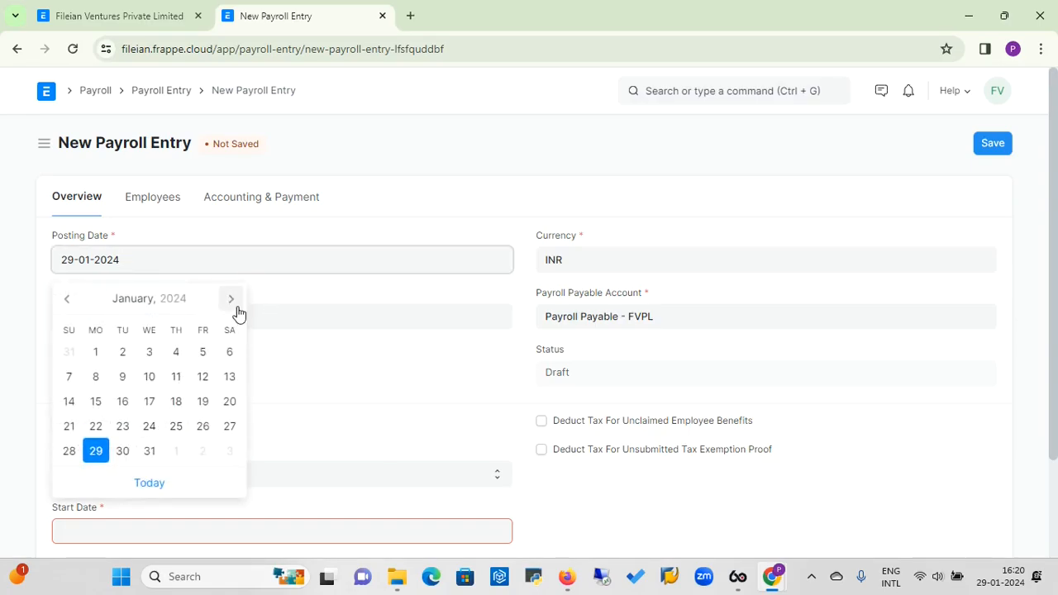
{"action": "left_click", "coordinate": [230, 301]}
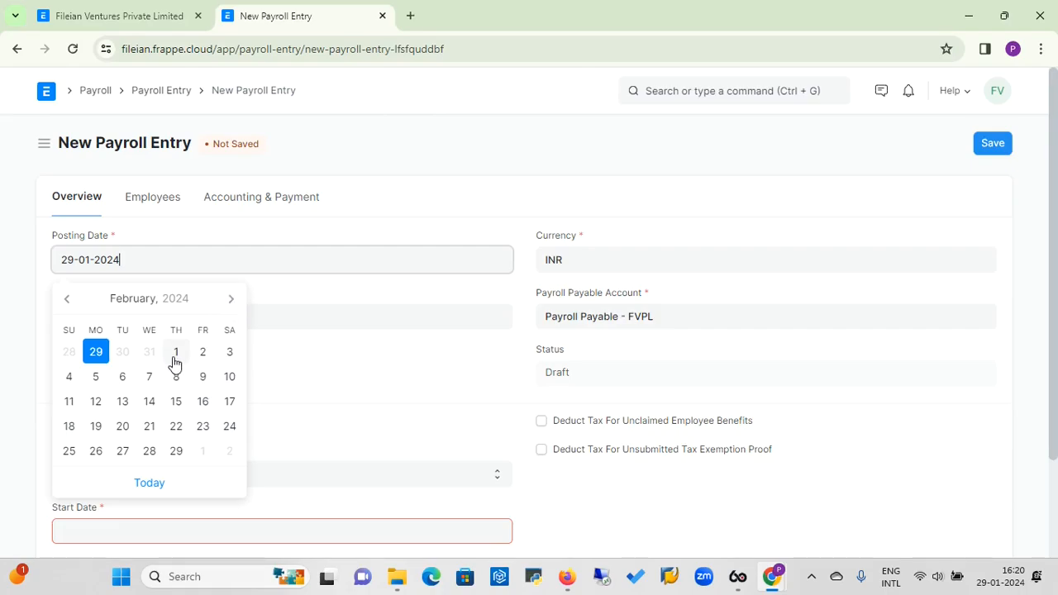
{"action": "left_click", "coordinate": [176, 355]}
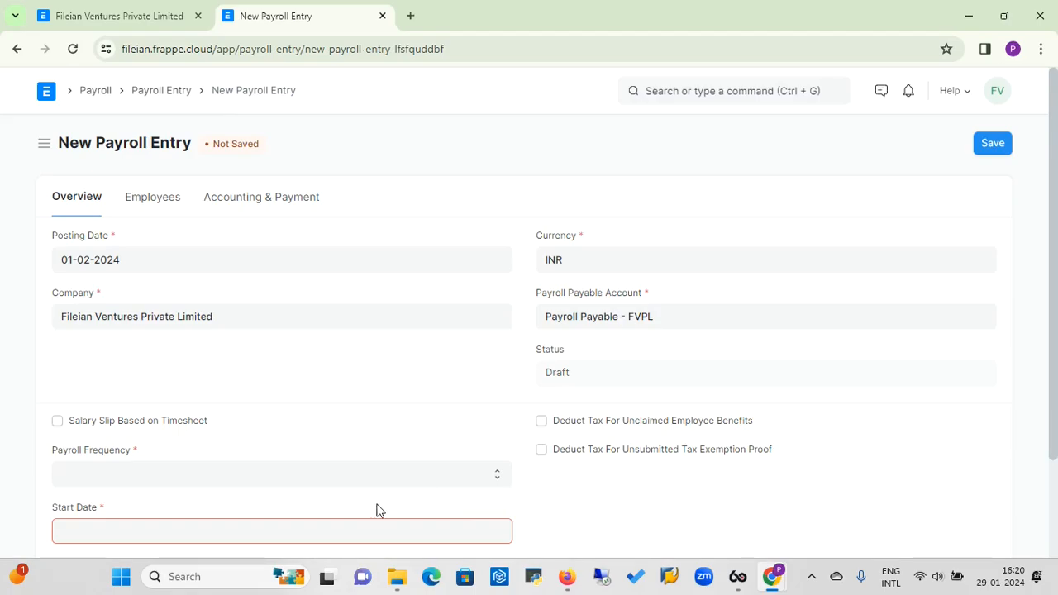
{"action": "left_click", "coordinate": [397, 485]}
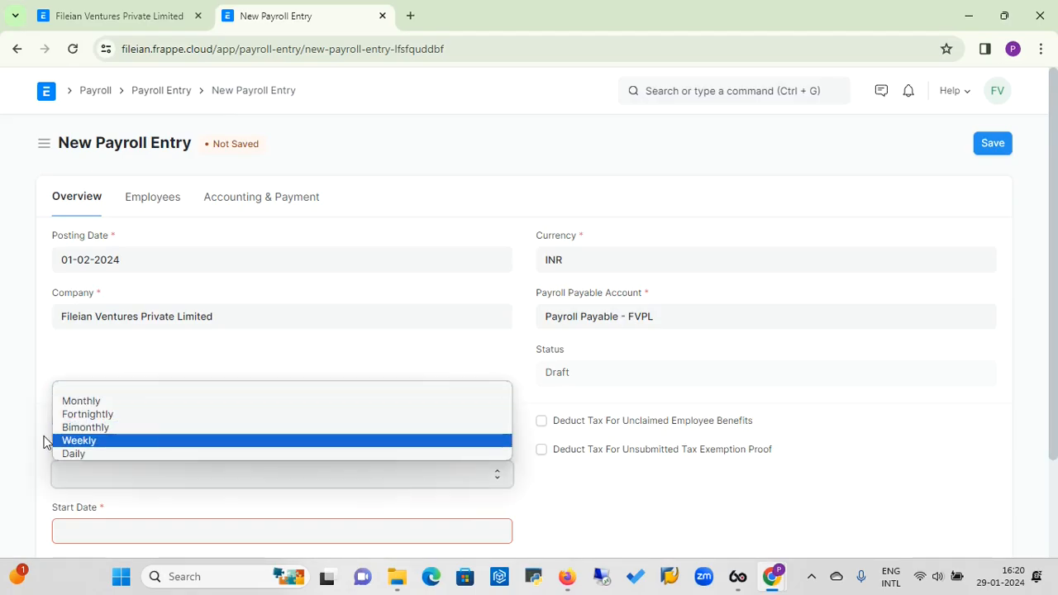
{"action": "left_click", "coordinate": [75, 402]}
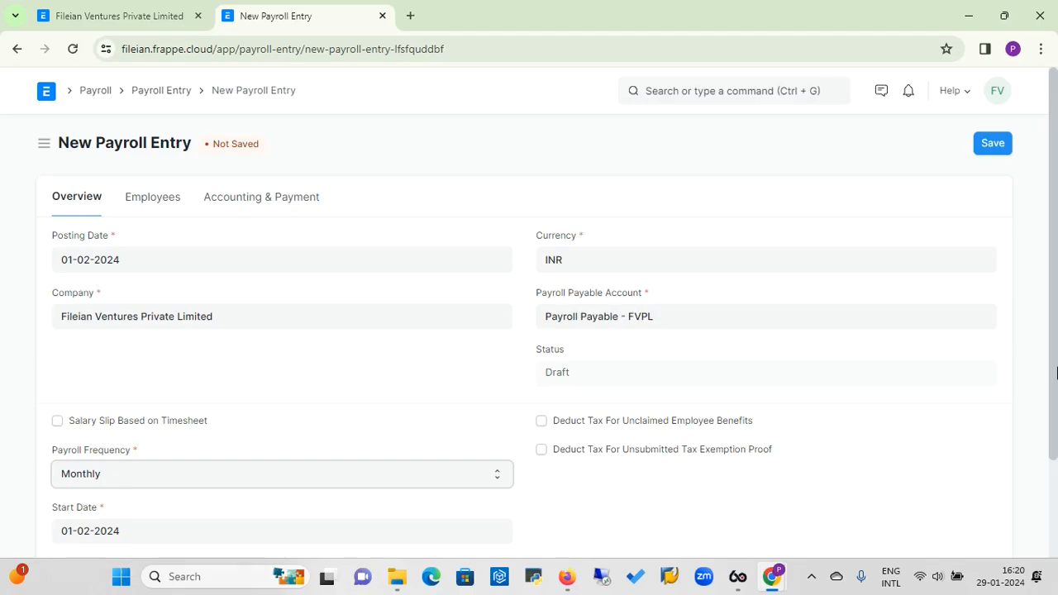
- Set the payroll entry's start date to 01-01-2024 and check the end date without changing it
{"action": "scroll", "coordinate": [1056, 489], "scroll_direction": "down", "scroll_amount": 2}
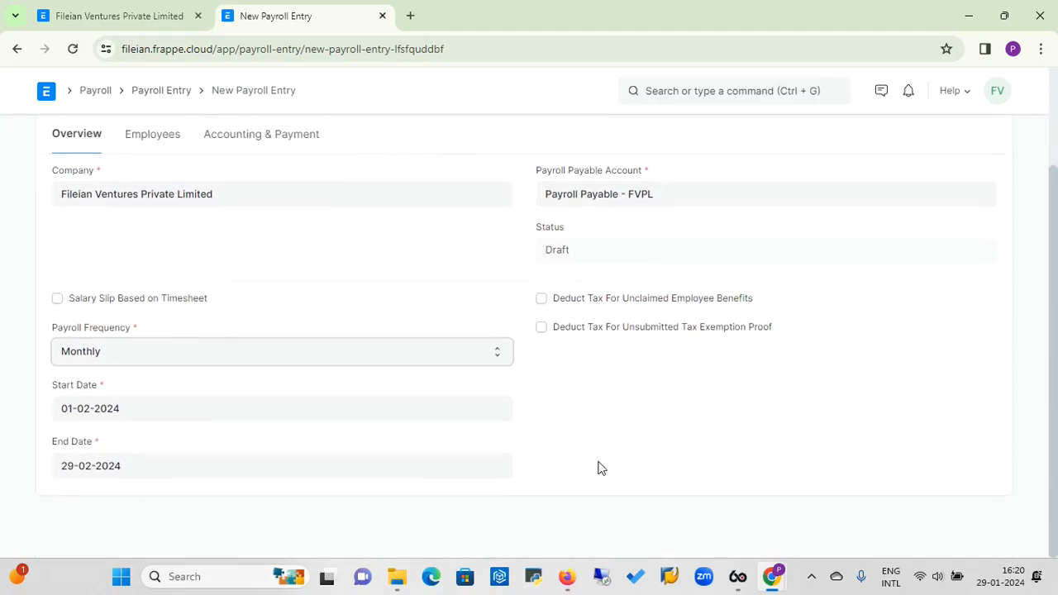
{"action": "left_click", "coordinate": [147, 409]}
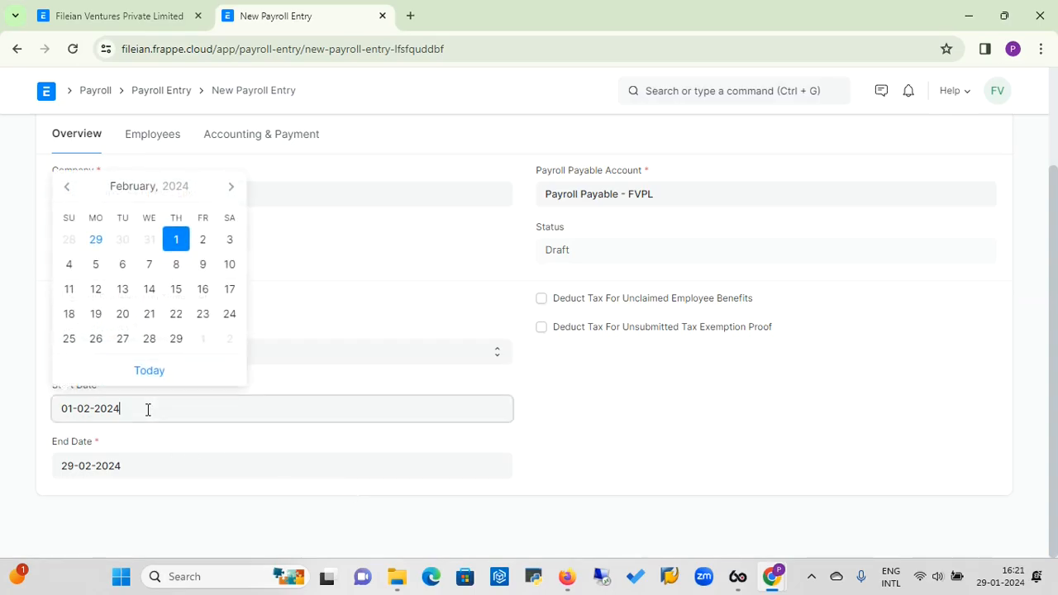
{"action": "left_click", "coordinate": [68, 198]}
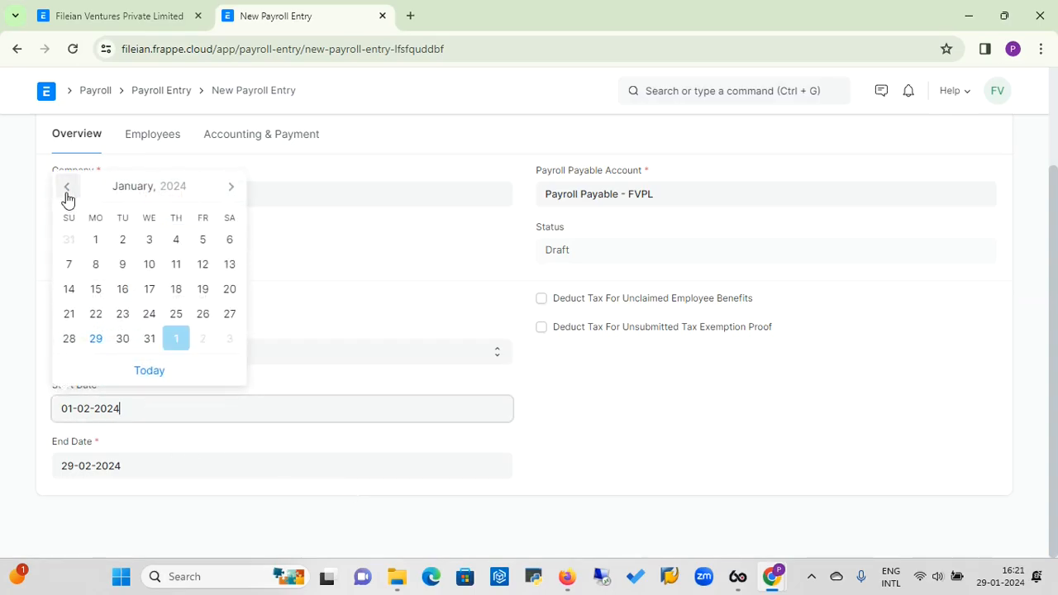
{"action": "left_click", "coordinate": [96, 241]}
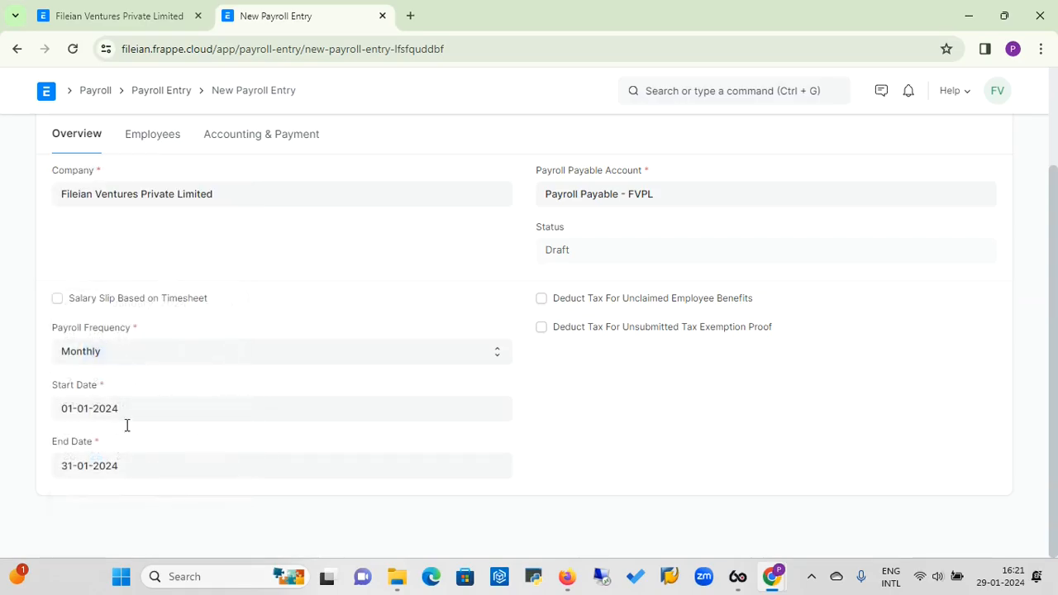
{"action": "left_click", "coordinate": [127, 465]}
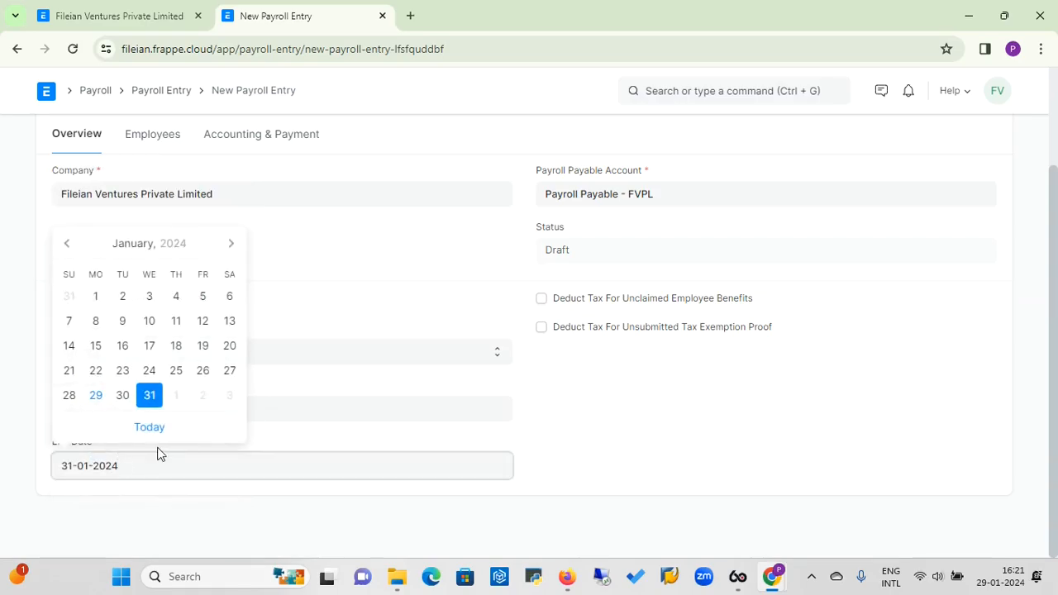
{"action": "left_click", "coordinate": [309, 425]}
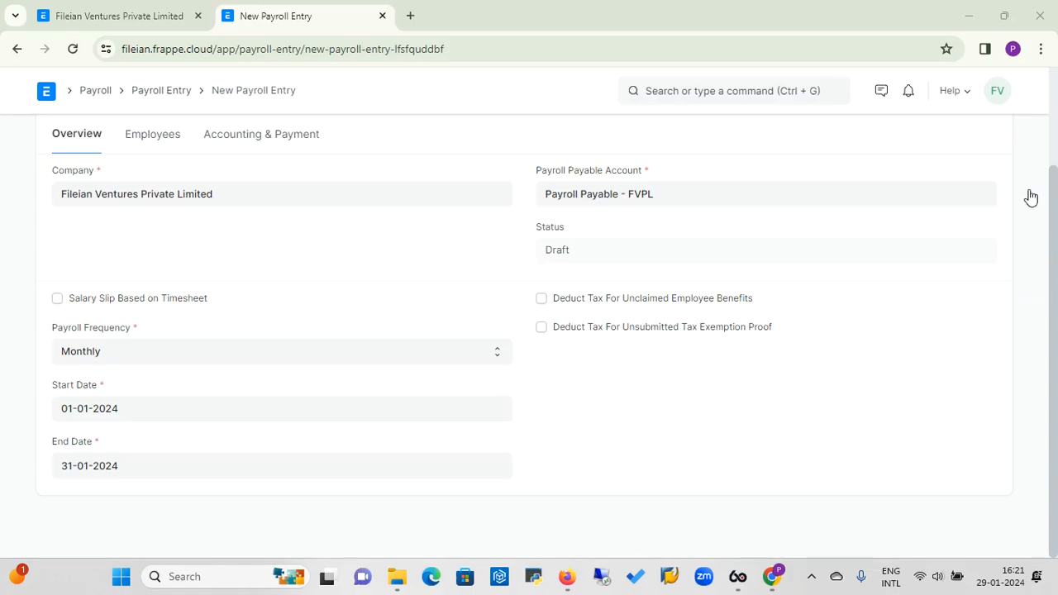
- Filter the payroll entry's employees by branch Pune, designation Accountant and department Accounts
{"action": "scroll", "coordinate": [1029, 197], "scroll_direction": "up", "scroll_amount": 2}
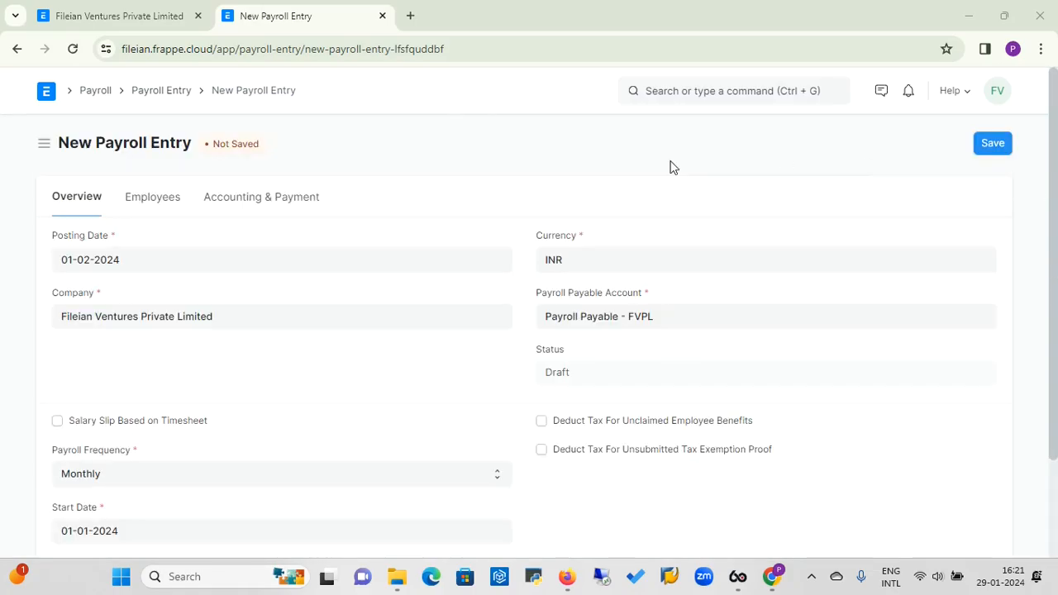
{"action": "left_click", "coordinate": [144, 202]}
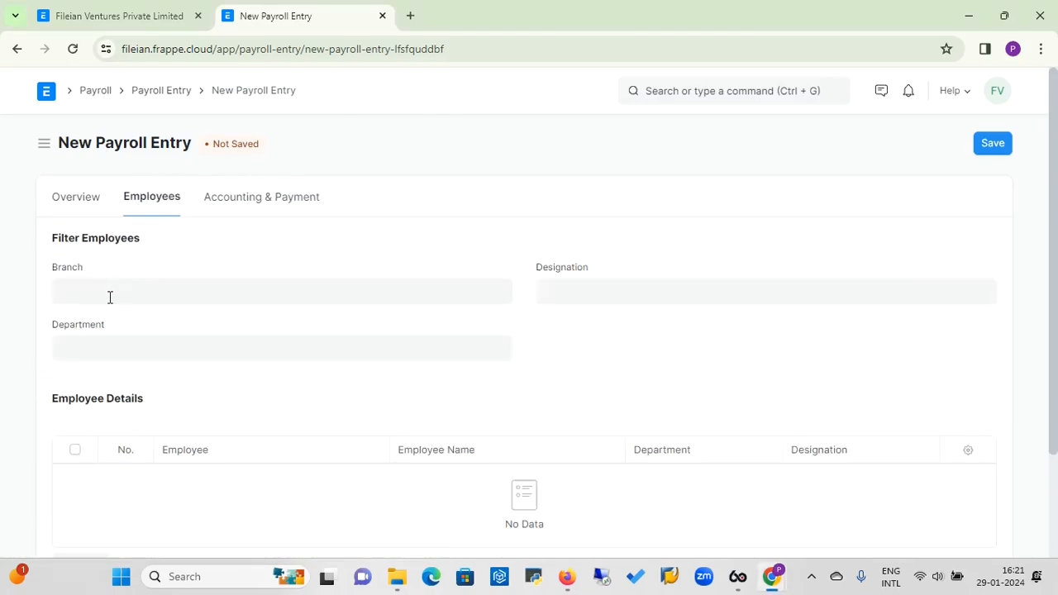
{"action": "left_click", "coordinate": [109, 298]}
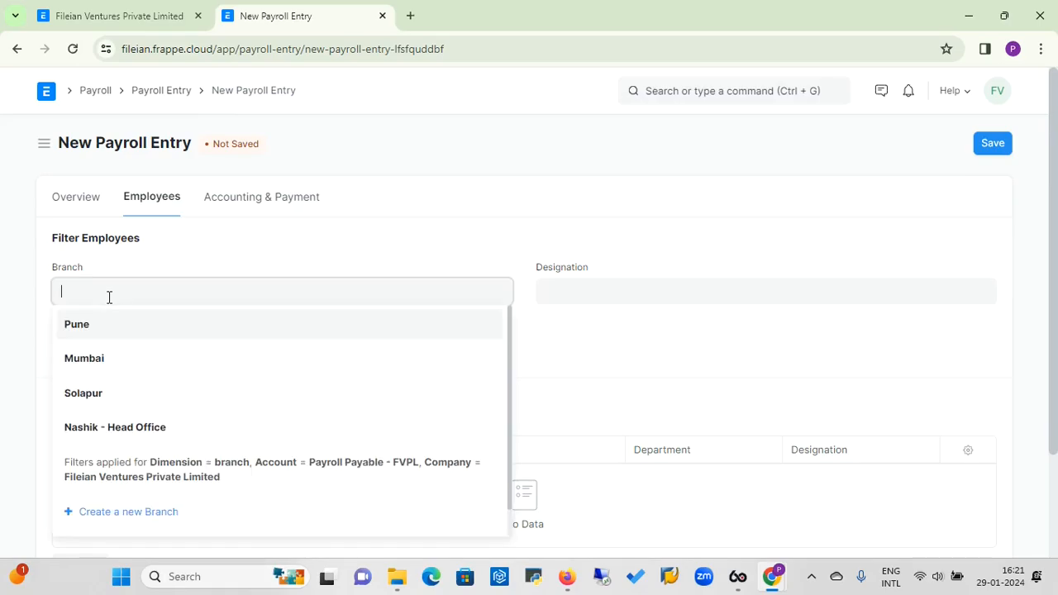
{"action": "left_click", "coordinate": [82, 328]}
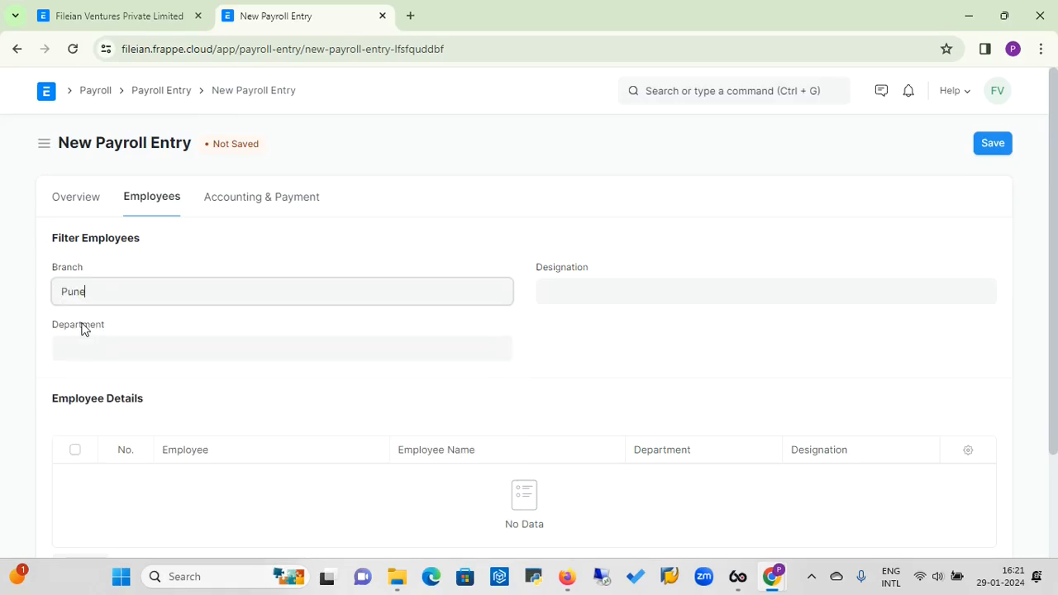
{"action": "left_click", "coordinate": [594, 288]}
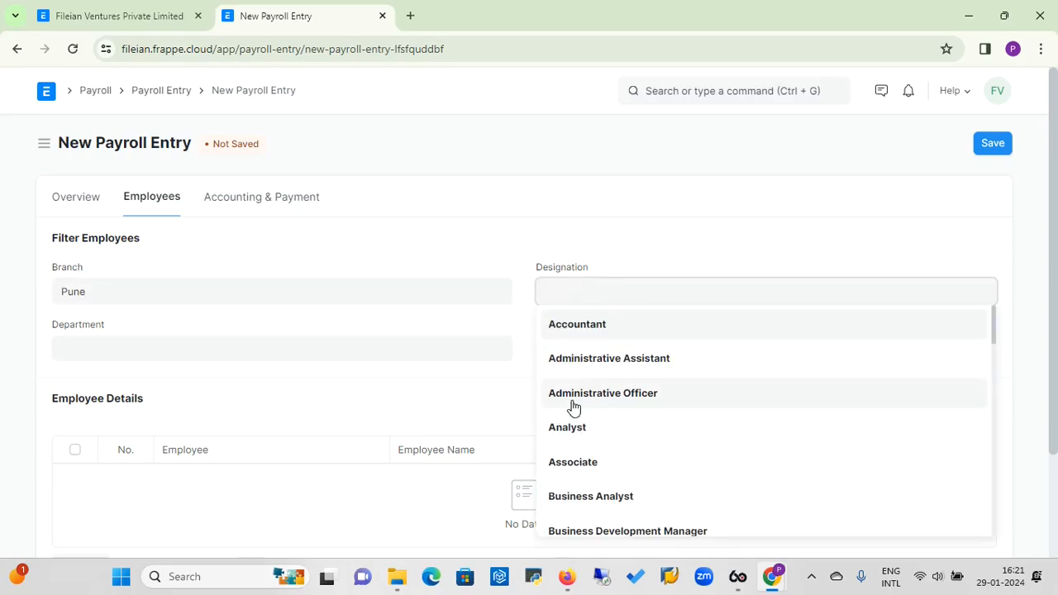
{"action": "left_click", "coordinate": [569, 329]}
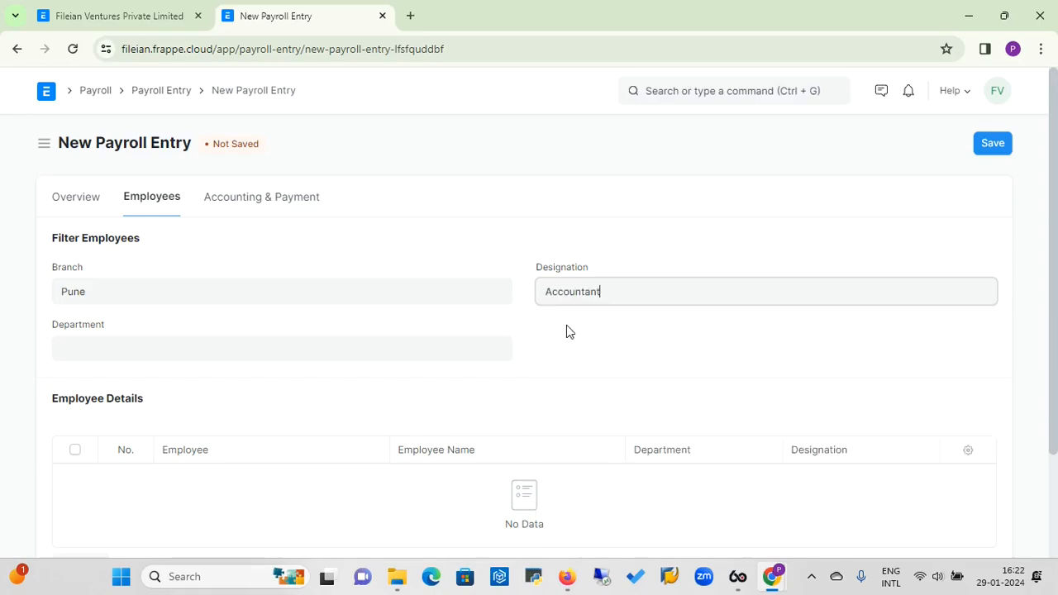
{"action": "left_click", "coordinate": [336, 350]}
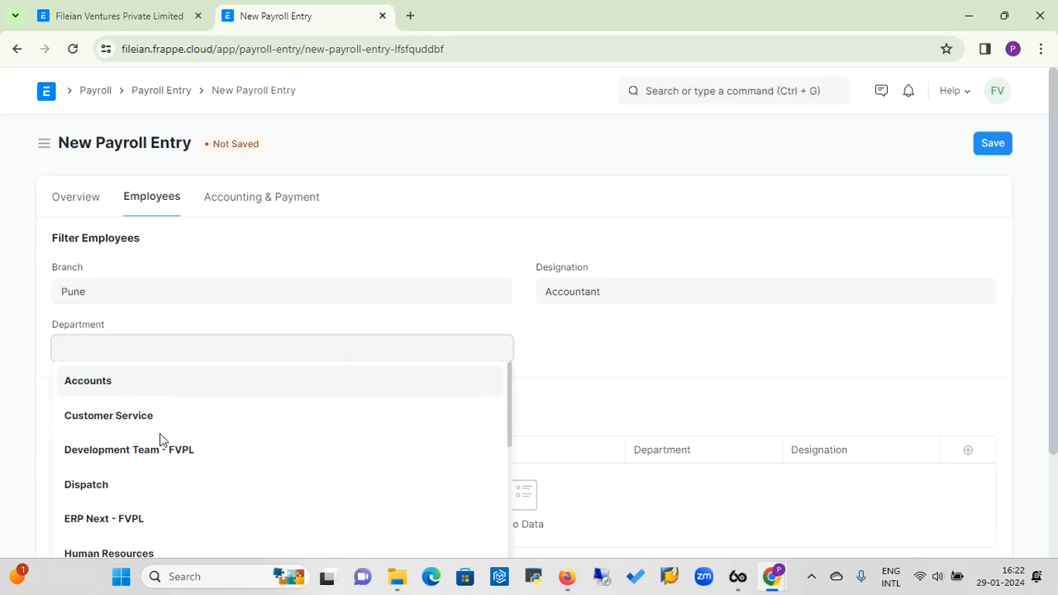
{"action": "left_click", "coordinate": [101, 386]}
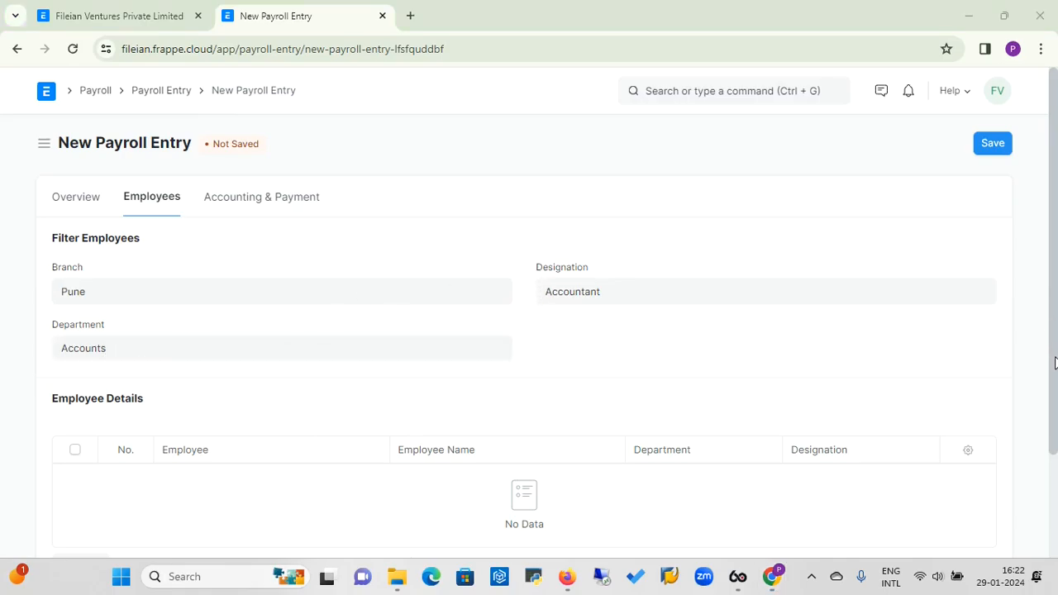
- Add a row to the Employee Details table and check which employees can be chosen under the branch, designation and department filters
{"action": "left_click", "coordinate": [1053, 493]}
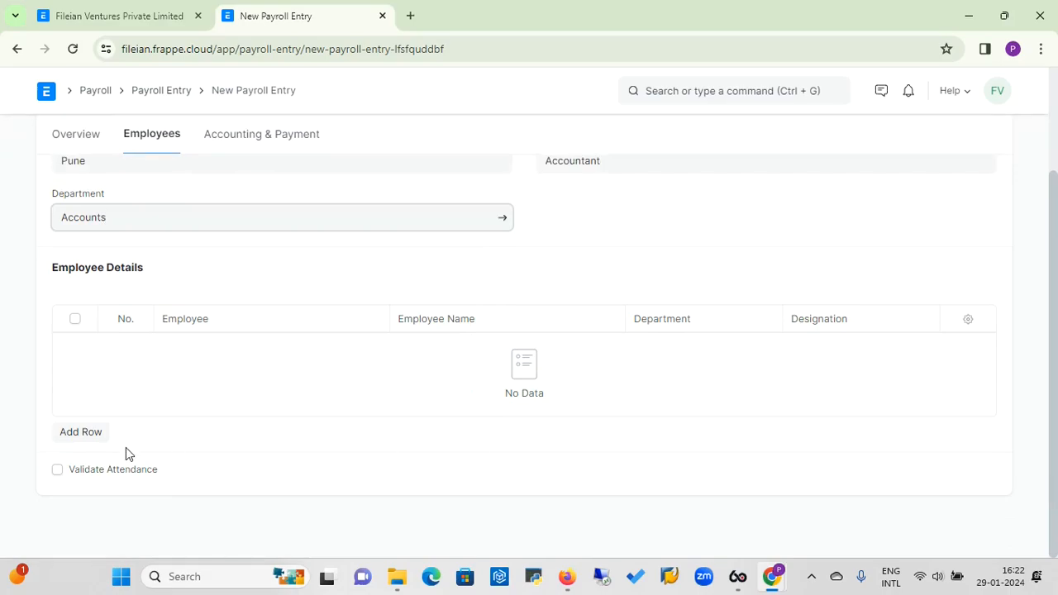
{"action": "left_click", "coordinate": [89, 439]}
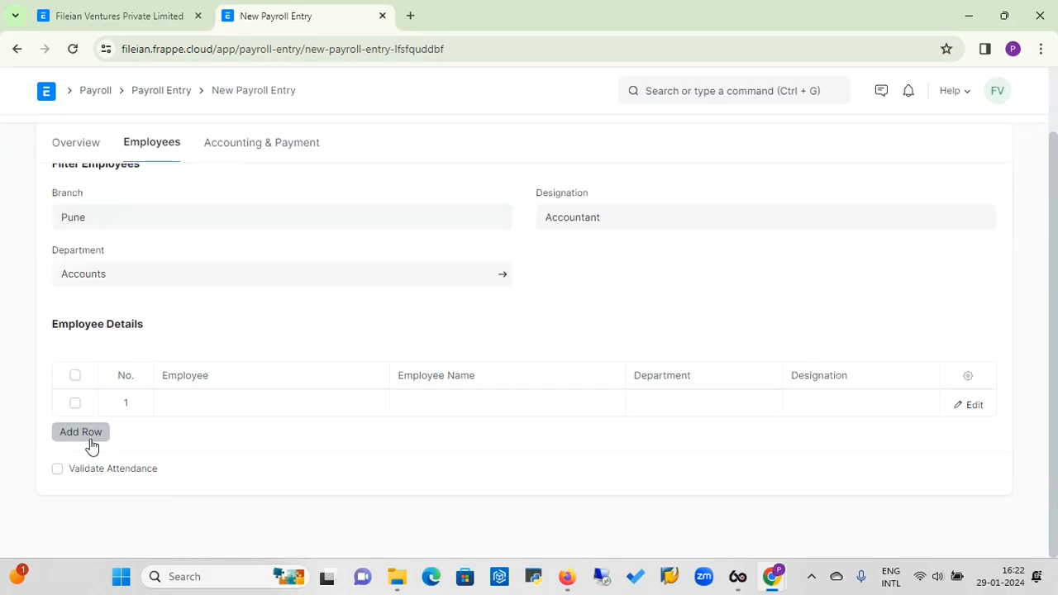
{"action": "left_click", "coordinate": [196, 412]}
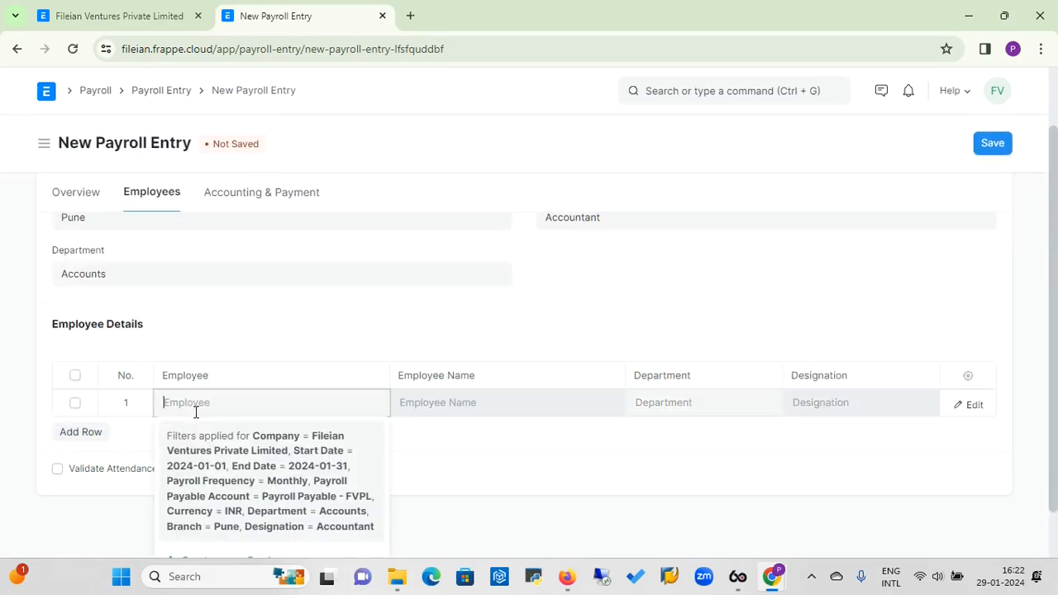
{"action": "scroll", "coordinate": [1055, 552], "scroll_direction": "down", "scroll_amount": 1}
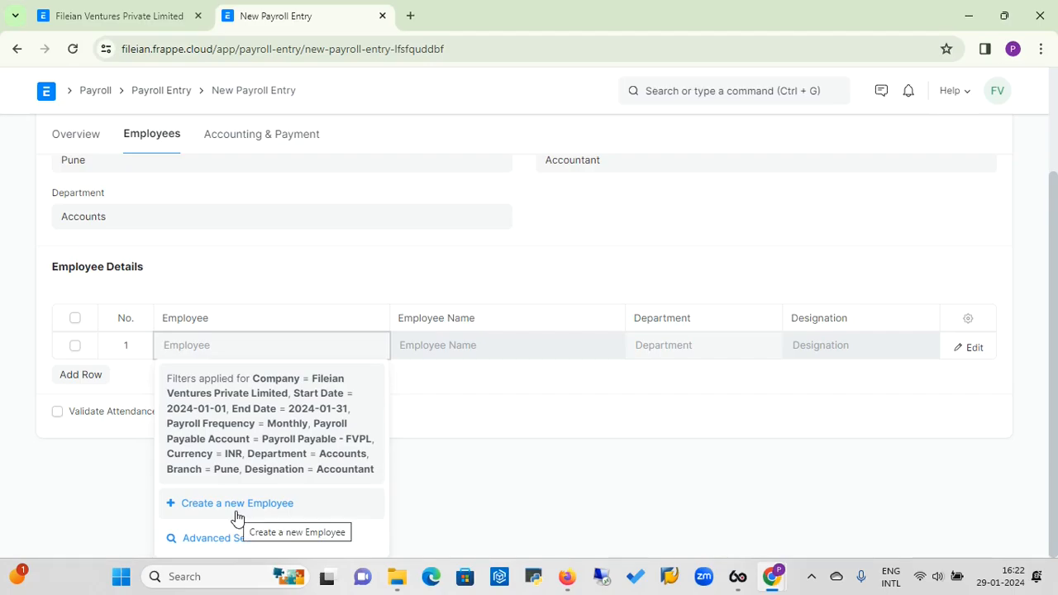
{"action": "left_click", "coordinate": [579, 244]}
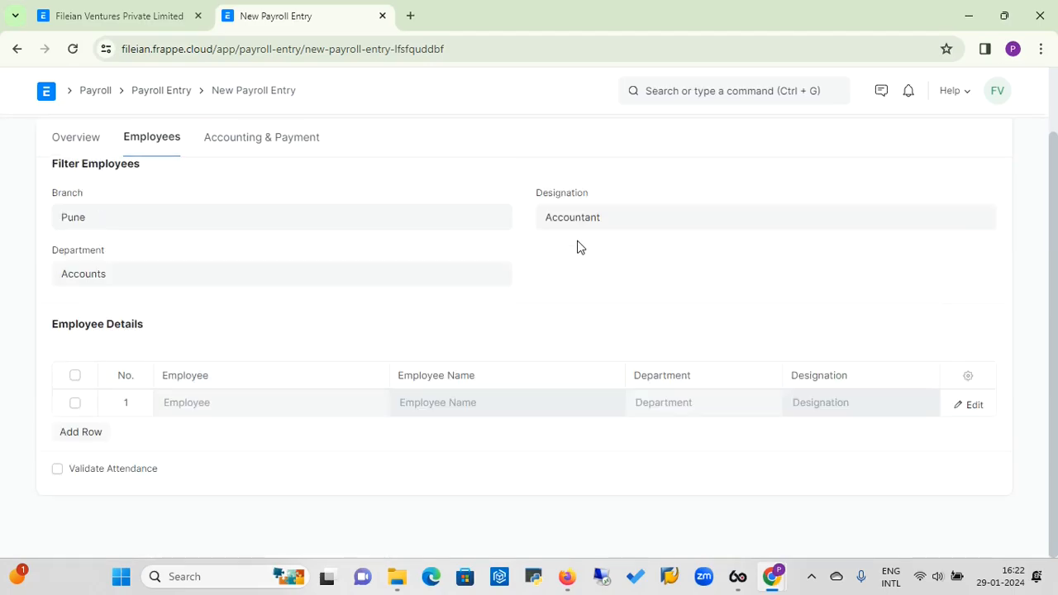
- Clear the Designation and Department employee filters, leaving only the branch filter
{"action": "left_click", "coordinate": [611, 229]}
{"action": "key", "text": "BackSpace"}
{"action": "key", "text": "BackSpace"}
{"action": "key", "text": "BackSpace"}
{"action": "key", "text": "BackSpace"}
{"action": "key", "text": "BackSpace"}
{"action": "key", "text": "BackSpace"}
{"action": "key", "text": "BackSpace"}
{"action": "key", "text": "BackSpace"}
{"action": "key", "text": "BackSpace"}
{"action": "key", "text": "BackSpace"}
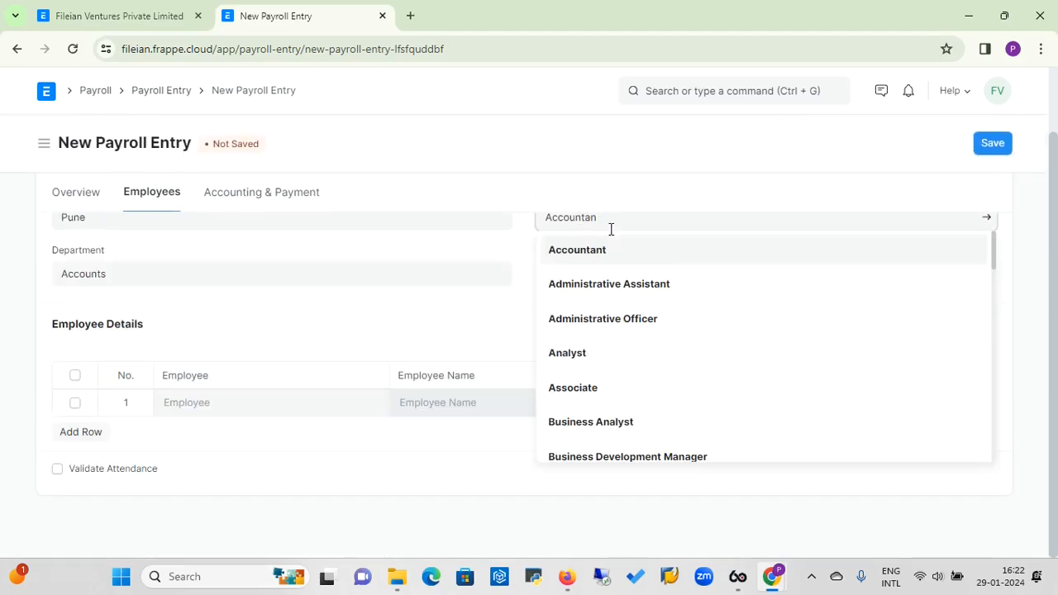
{"action": "left_click", "coordinate": [518, 239]}
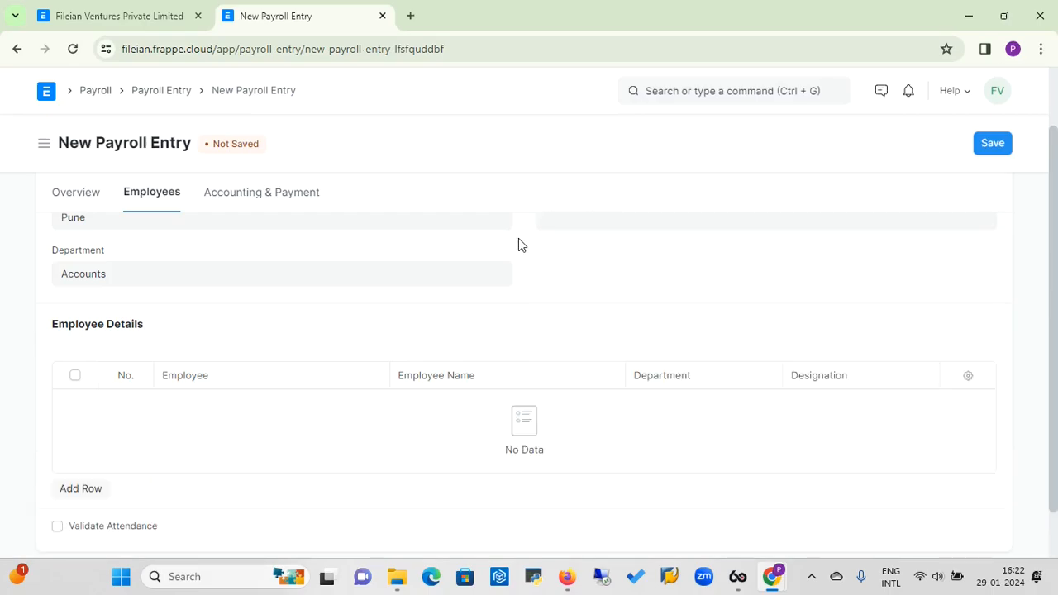
{"action": "left_click", "coordinate": [278, 270]}
{"action": "key", "text": "BackSpace"}
{"action": "key", "text": "BackSpace"}
{"action": "key", "text": "BackSpace"}
{"action": "key", "text": "BackSpace"}
{"action": "key", "text": "BackSpace"}
{"action": "key", "text": "BackSpace"}
{"action": "key", "text": "BackSpace"}
{"action": "key", "text": "BackSpace"}
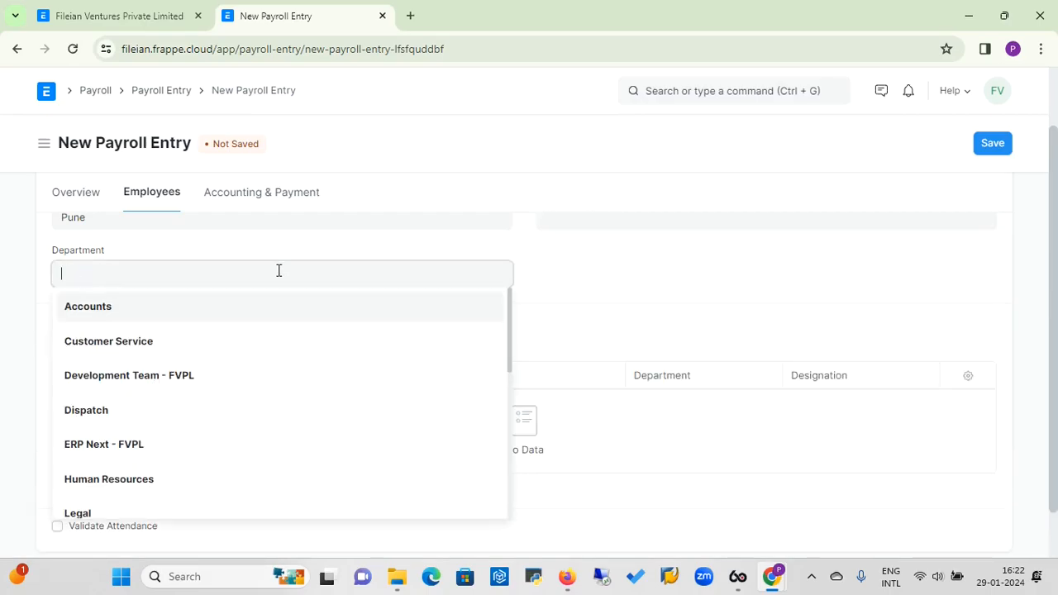
{"action": "left_click", "coordinate": [529, 257]}
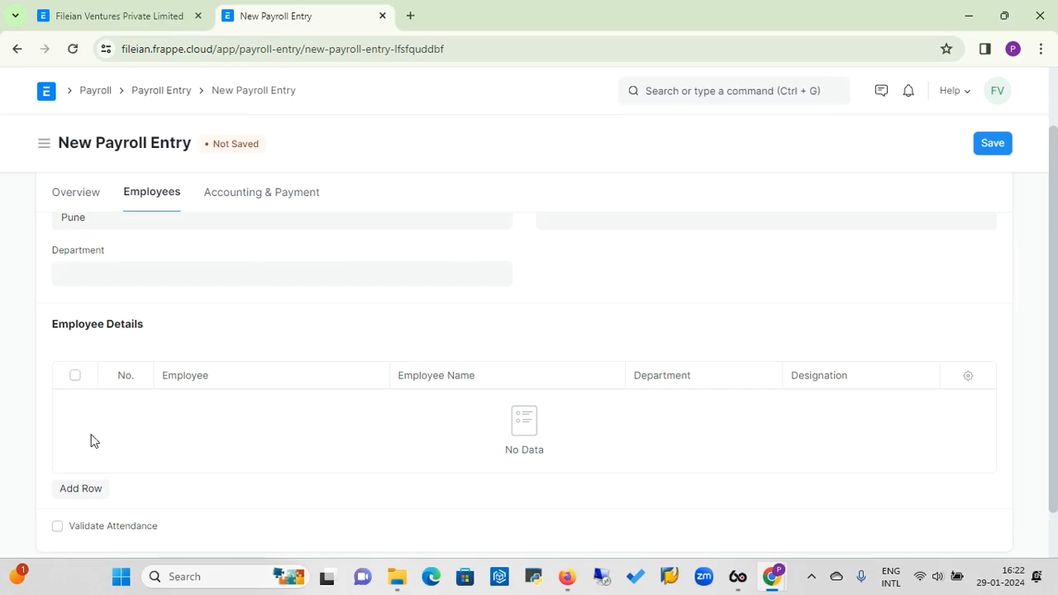
- Add an employee row again and check the employee choices with only the Pune branch filter applied
{"action": "left_click", "coordinate": [90, 492]}
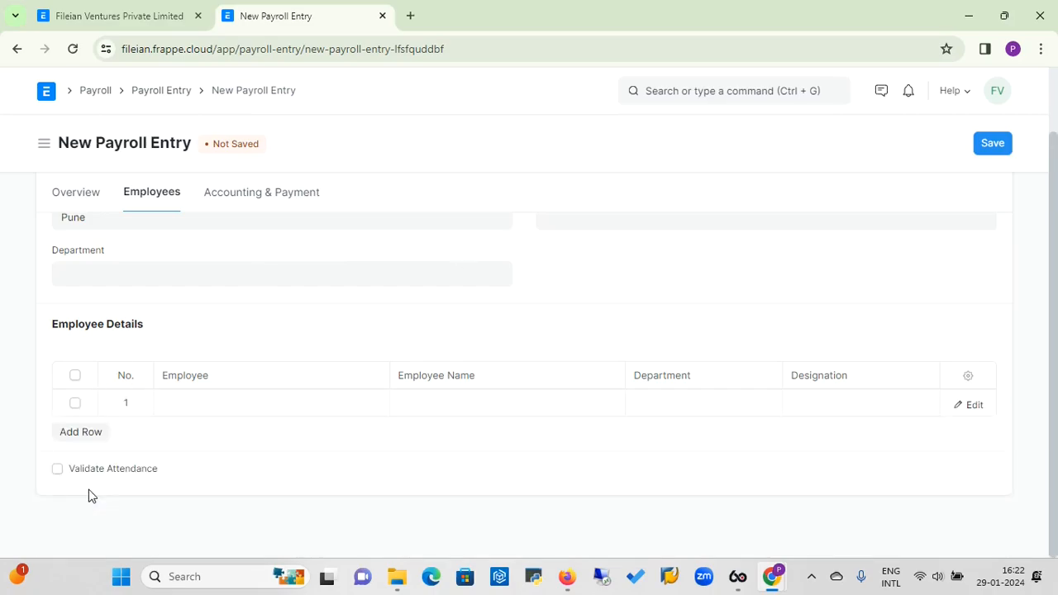
{"action": "left_click", "coordinate": [211, 404]}
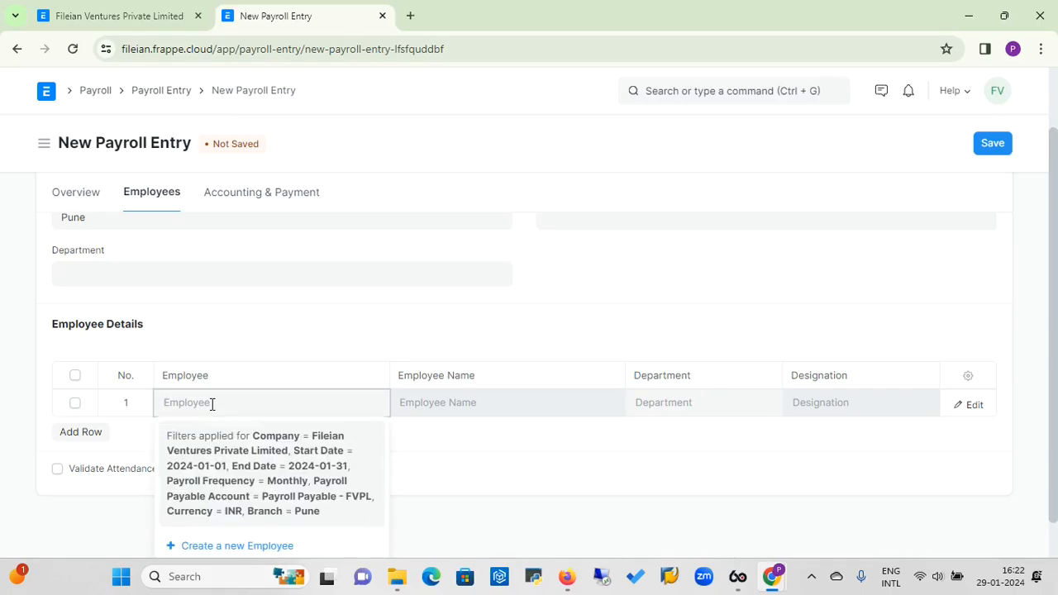
{"action": "left_click", "coordinate": [601, 338]}
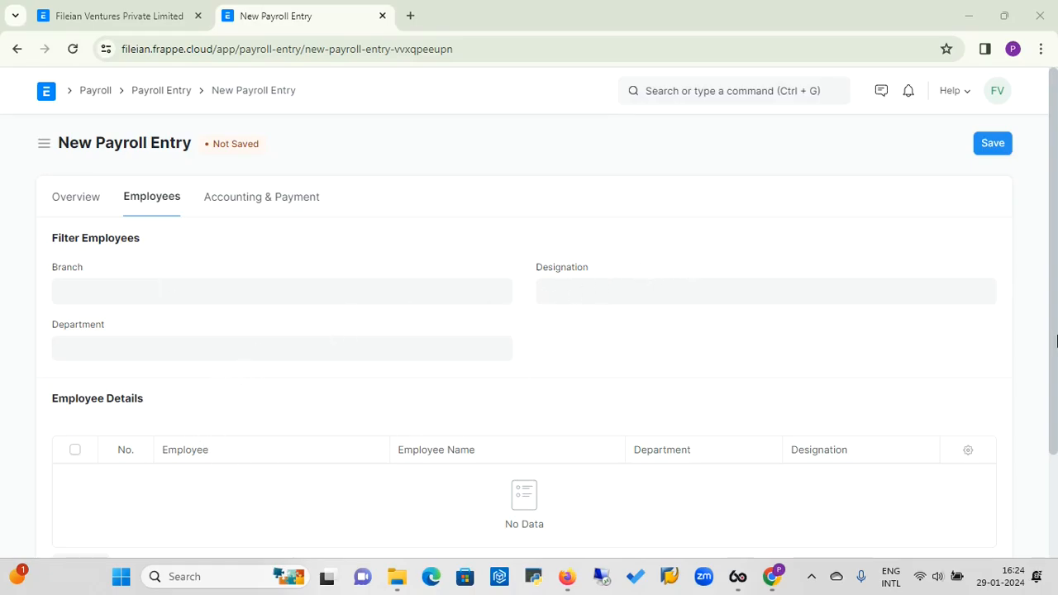
- Add an employee row in the new payroll entry with all filters empty and view the employee choices without selecting one
{"action": "left_click", "coordinate": [1052, 479]}
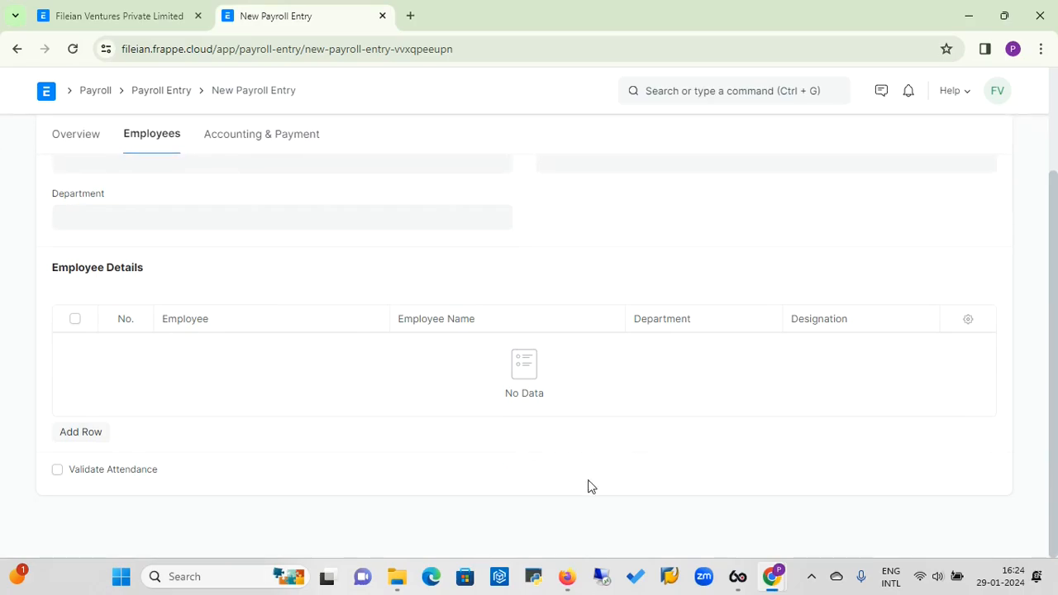
{"action": "left_click", "coordinate": [99, 436]}
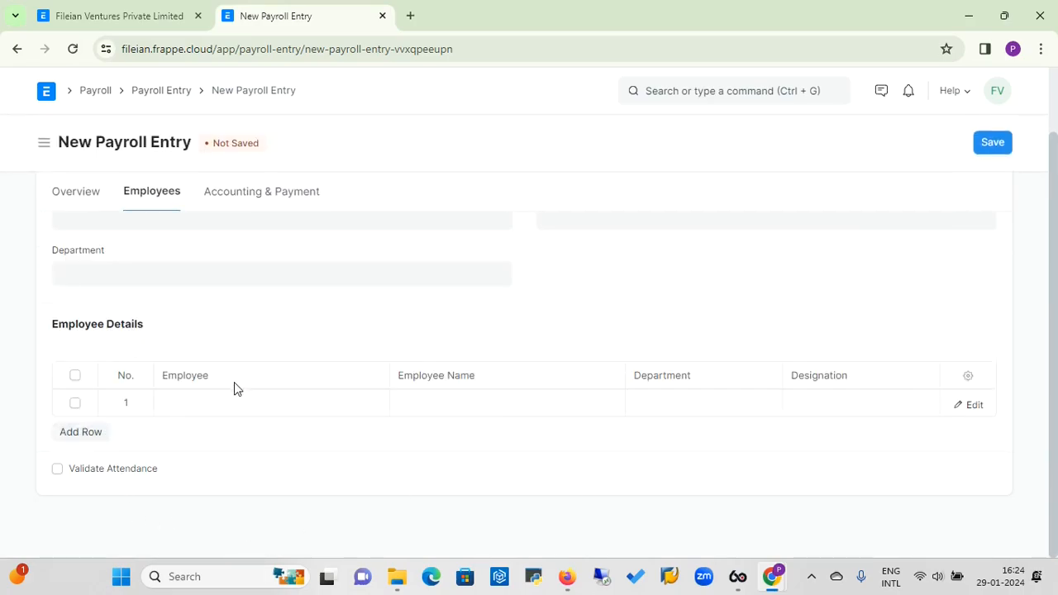
{"action": "left_click", "coordinate": [203, 406]}
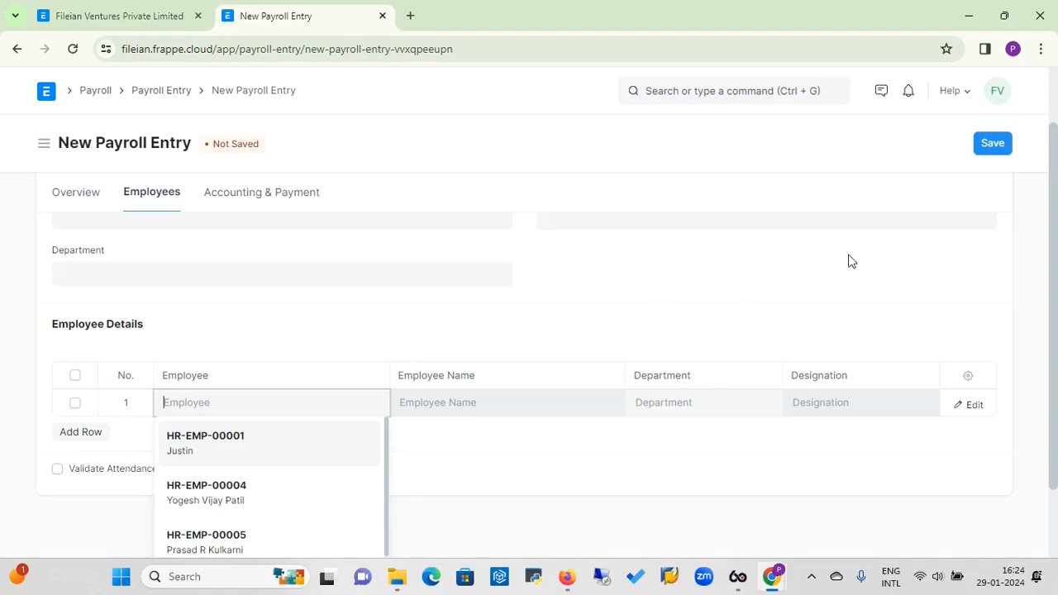
{"action": "left_click", "coordinate": [1027, 192]}
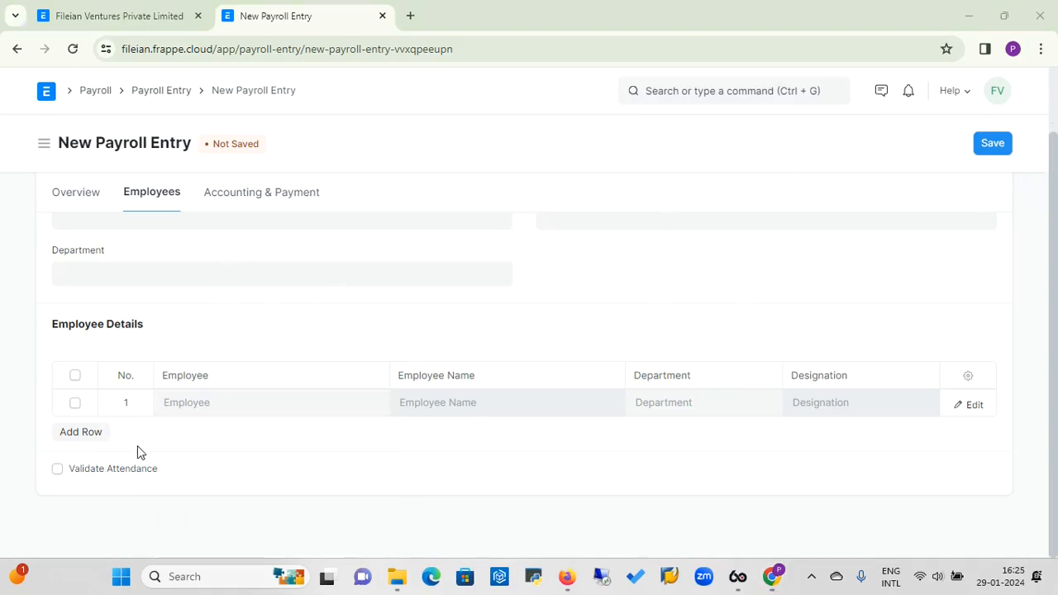
- Choose the Business Development Operations Manager from the Management department as the employee in row 1 and save the payroll entry
{"action": "left_click", "coordinate": [189, 408]}
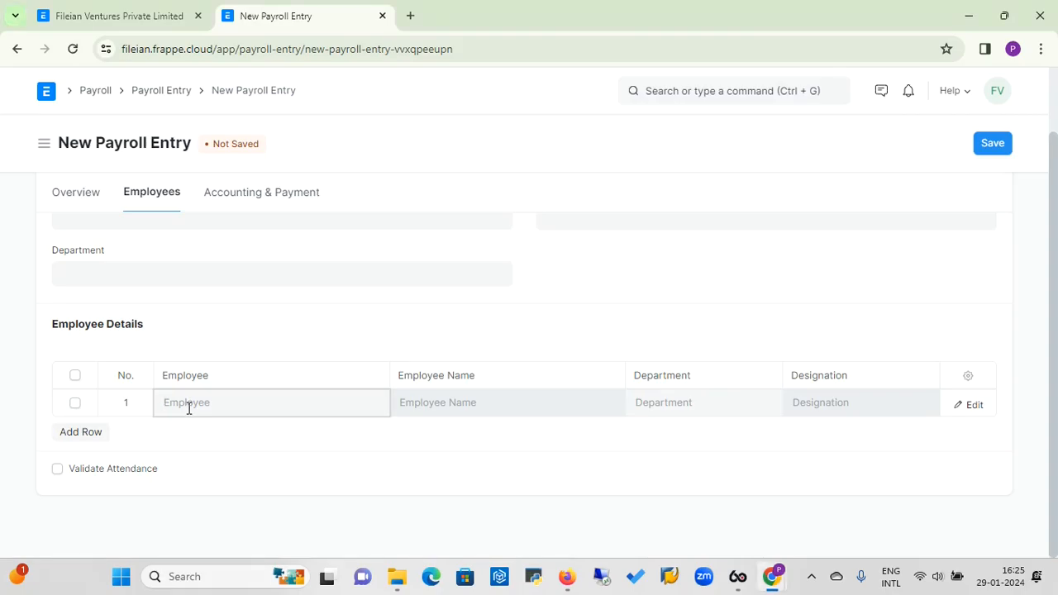
{"action": "left_click", "coordinate": [188, 450]}
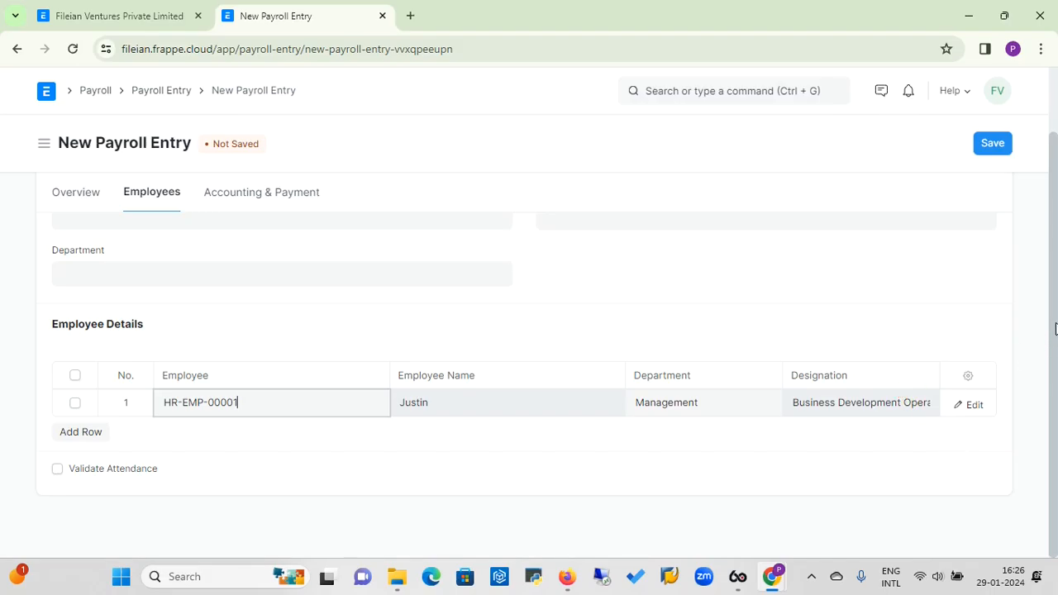
{"action": "left_click", "coordinate": [992, 149]}
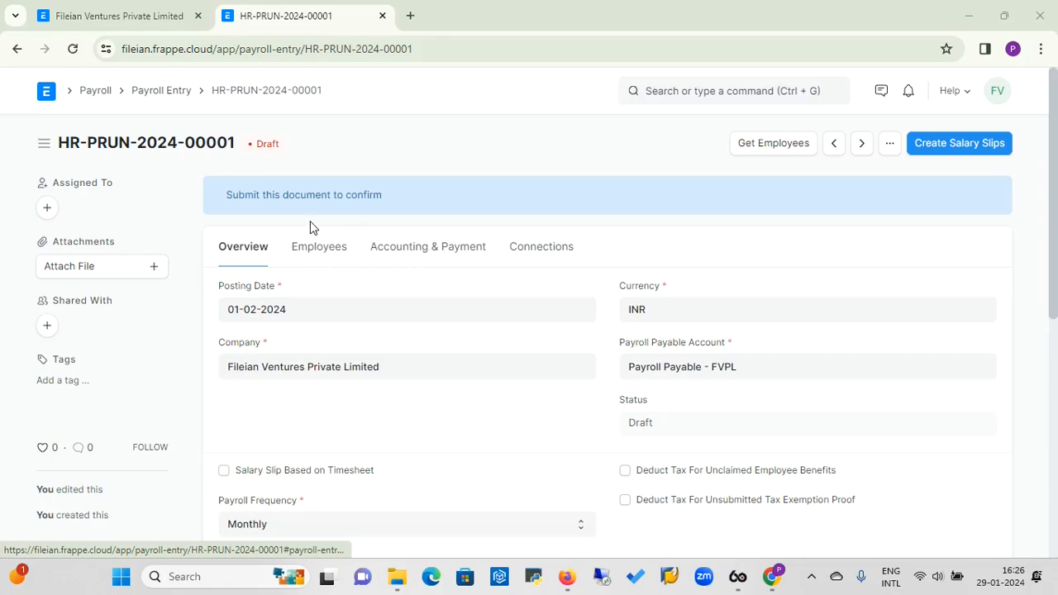
- Check the saved entry's employee details and set its Payment Account to HDFC Bank - FVPL
{"action": "left_click", "coordinate": [328, 253]}
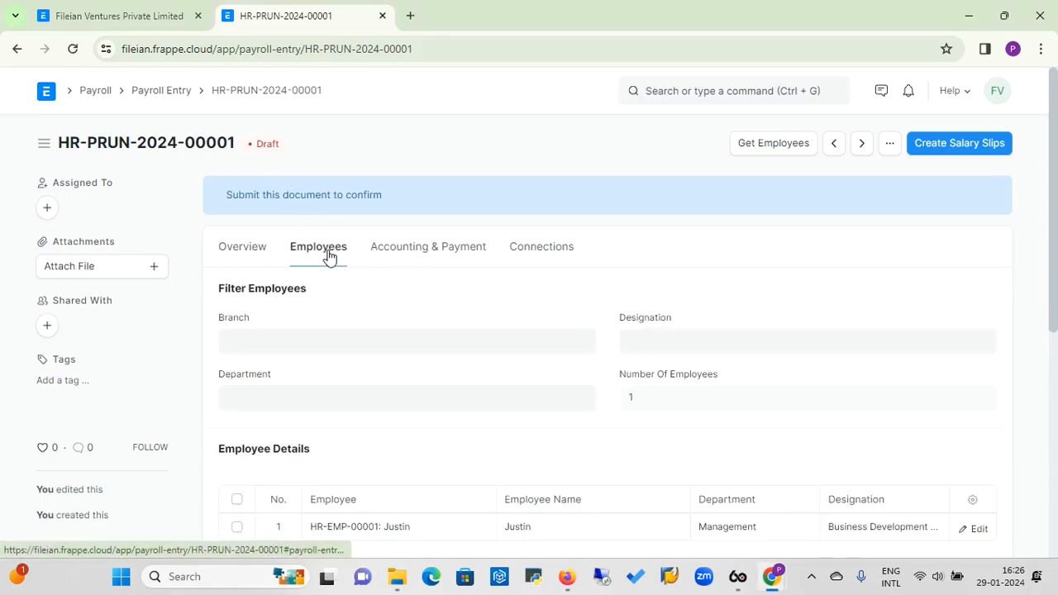
{"action": "left_click", "coordinate": [423, 255]}
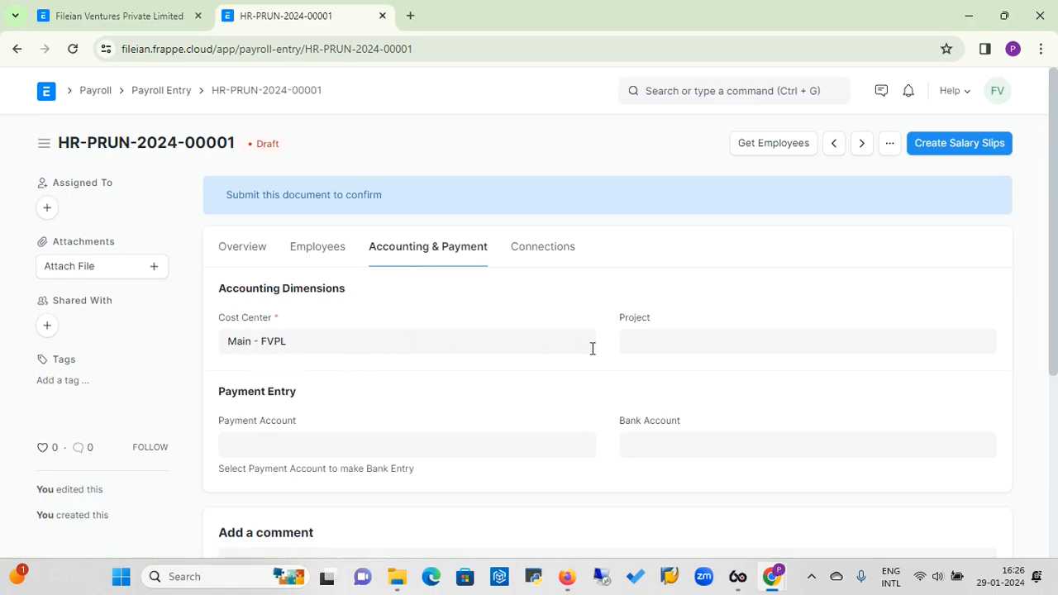
{"action": "left_click", "coordinate": [400, 444]}
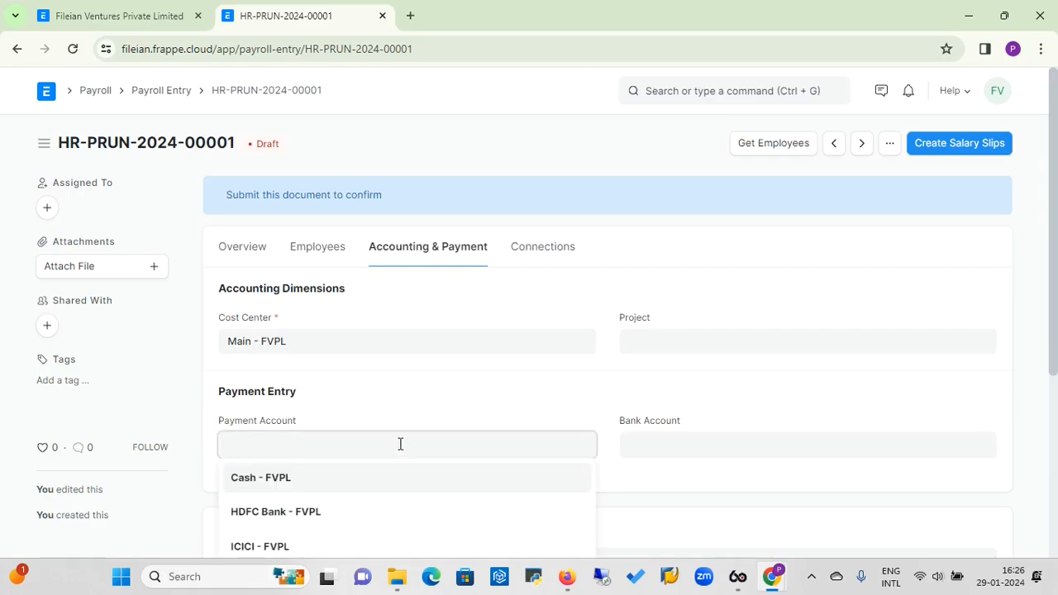
{"action": "left_click", "coordinate": [295, 511]}
{"action": "left_click", "coordinate": [637, 443]}
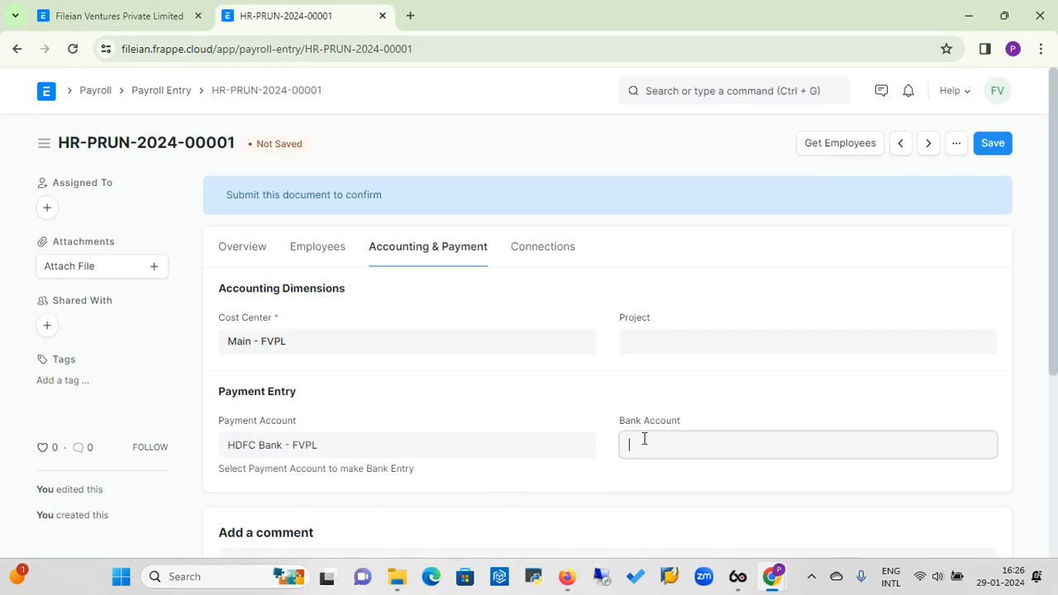
- Replace the payroll entry's Payment Account with ICICI - FVPL
{"action": "left_click", "coordinate": [377, 445]}
{"action": "key", "text": "BackSpace"}
{"action": "key", "text": "BackSpace"}
{"action": "key", "text": "BackSpace"}
{"action": "key", "text": "BackSpace"}
{"action": "key", "text": "BackSpace"}
{"action": "key", "text": "BackSpace"}
{"action": "key", "text": "BackSpace"}
{"action": "key", "text": "BackSpace"}
{"action": "key", "text": "BackSpace"}
{"action": "key", "text": "BackSpace"}
{"action": "key", "text": "BackSpace"}
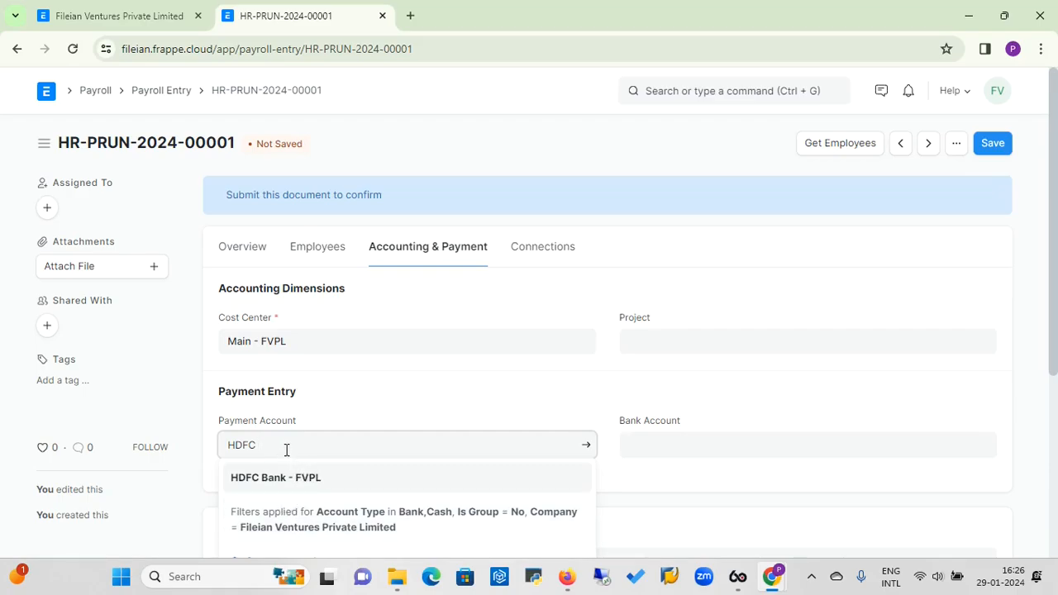
{"action": "key", "text": "BackSpace"}
{"action": "key", "text": "BackSpace"}
{"action": "key", "text": "BackSpace"}
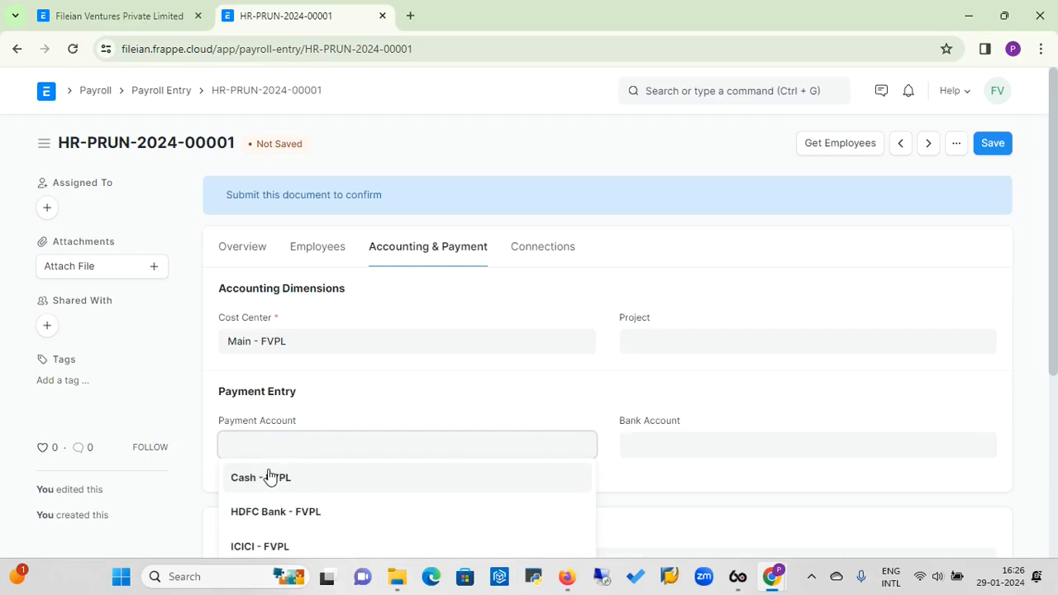
{"action": "left_click", "coordinate": [260, 546]}
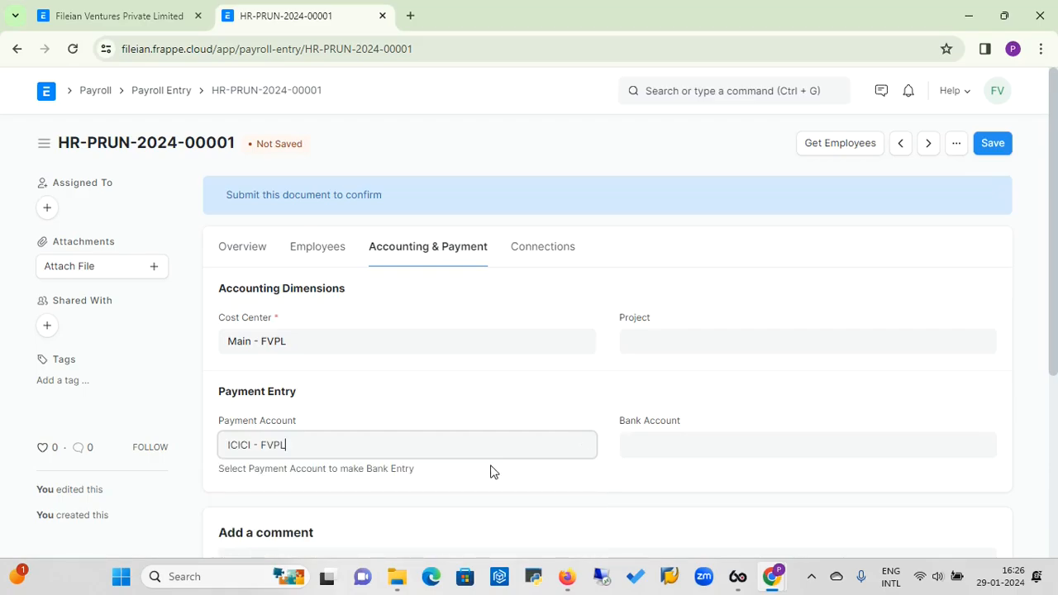
- Check the Bank Account choices without selecting one and save the payroll entry
{"action": "left_click", "coordinate": [666, 440]}
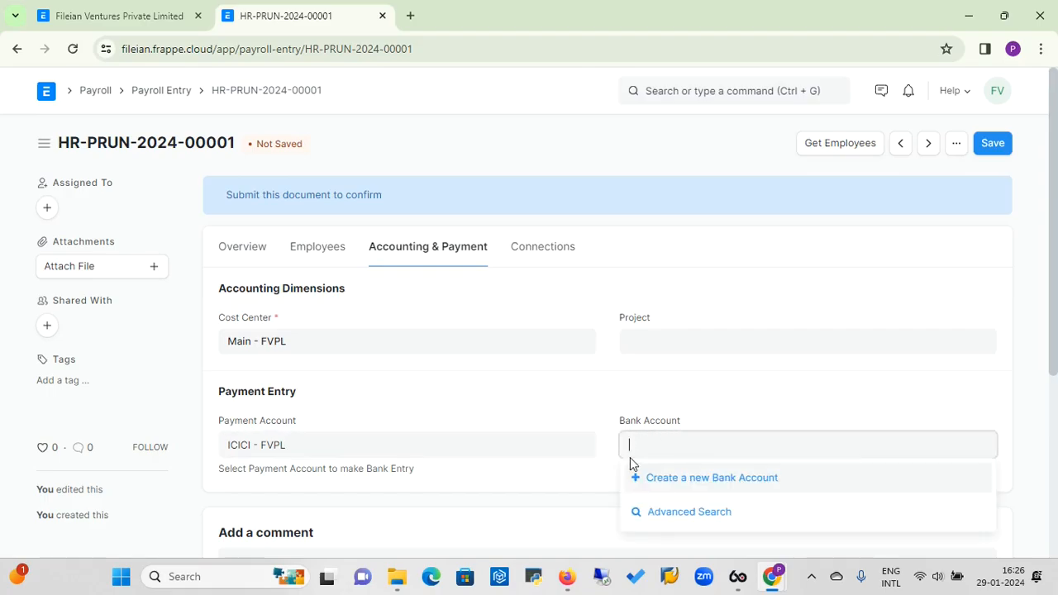
{"action": "left_click", "coordinate": [585, 429]}
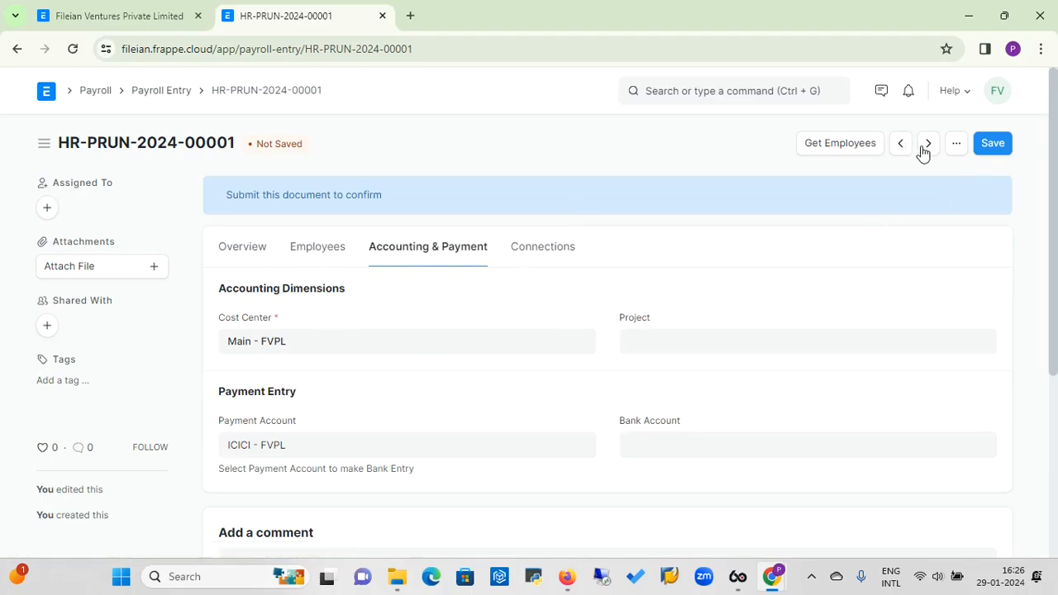
{"action": "left_click", "coordinate": [989, 152]}
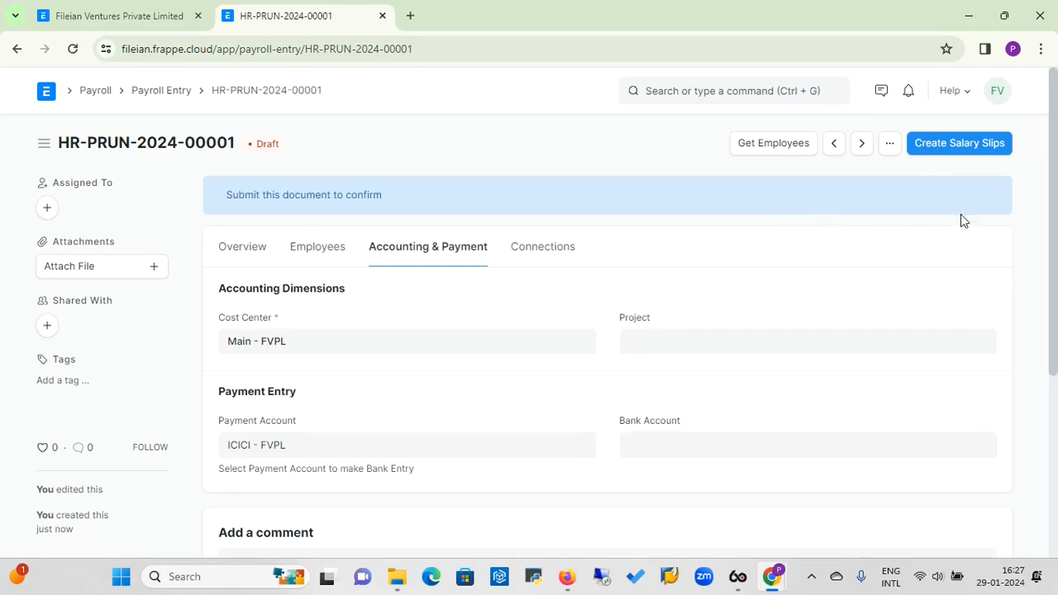
- Create the salary slips from the payroll entry and submit them along with the accrual Journal Entry
{"action": "left_click", "coordinate": [960, 145]}
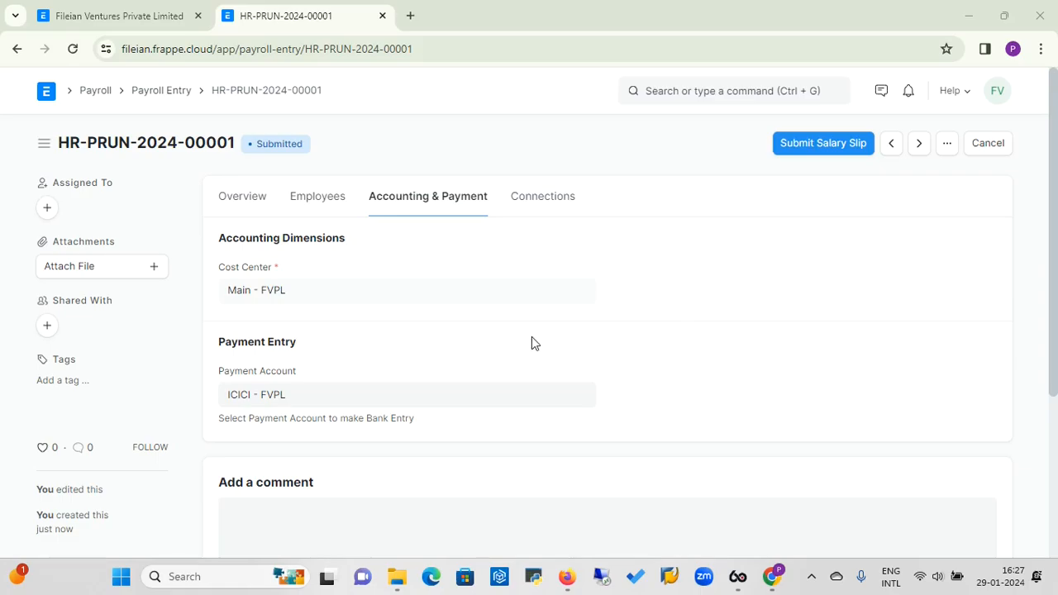
{"action": "left_click", "coordinate": [244, 202]}
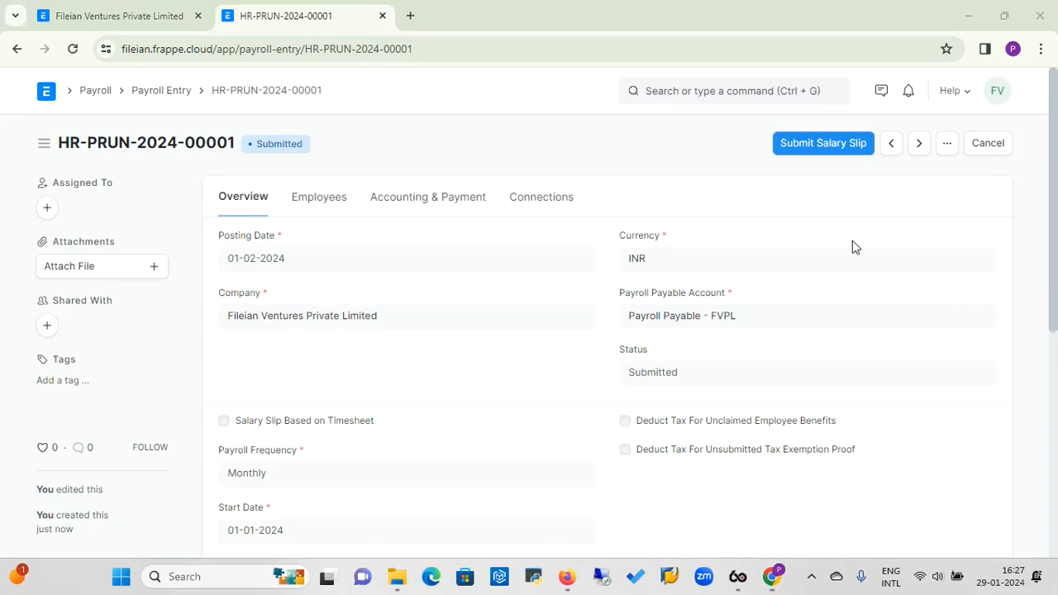
{"action": "left_click", "coordinate": [822, 145]}
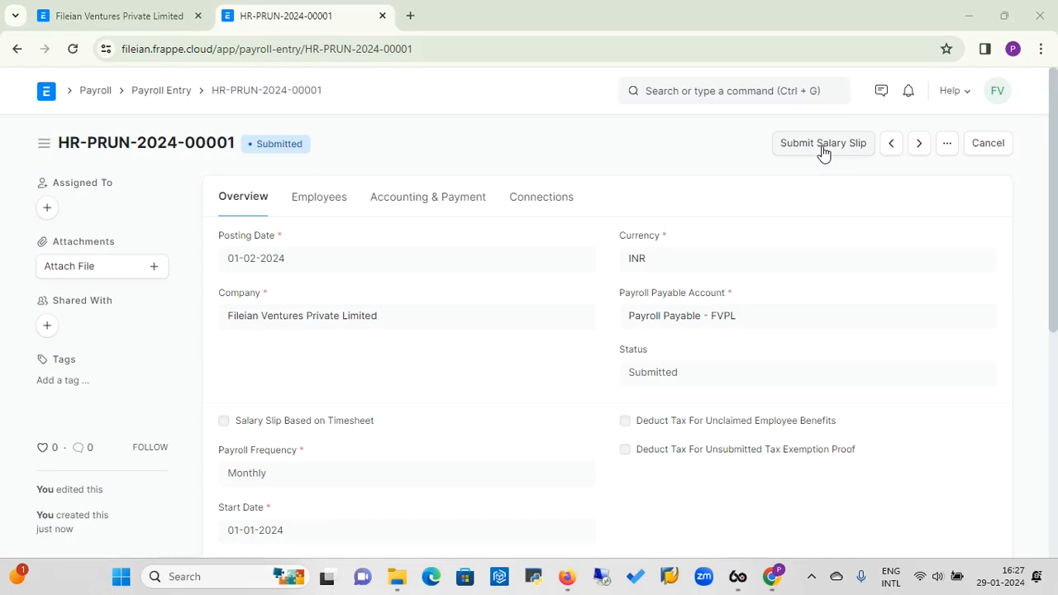
{"action": "left_click", "coordinate": [822, 145]}
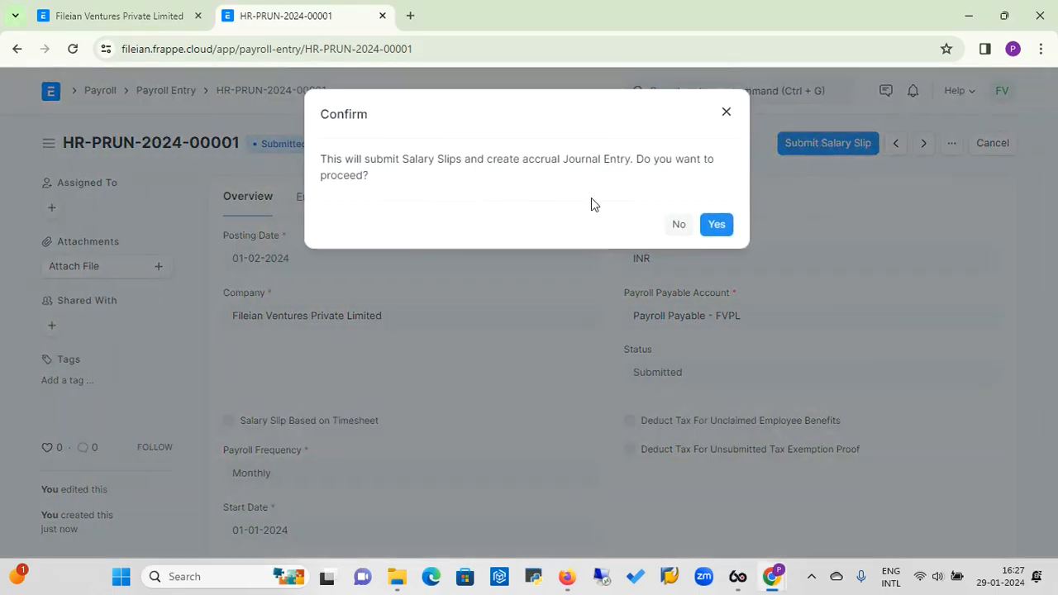
{"action": "left_click", "coordinate": [716, 225]}
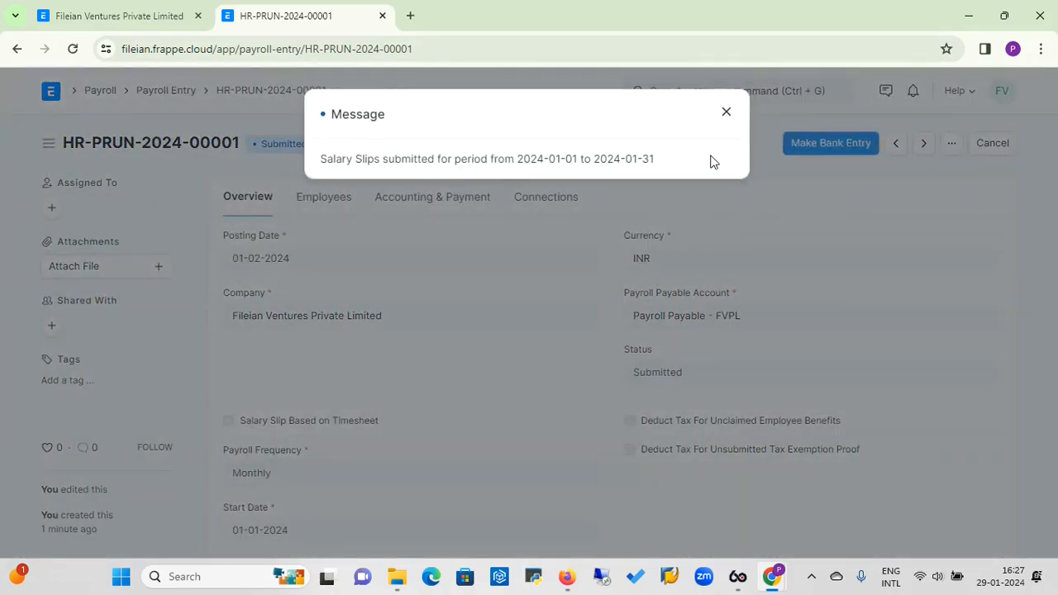
{"action": "left_click", "coordinate": [727, 111]}
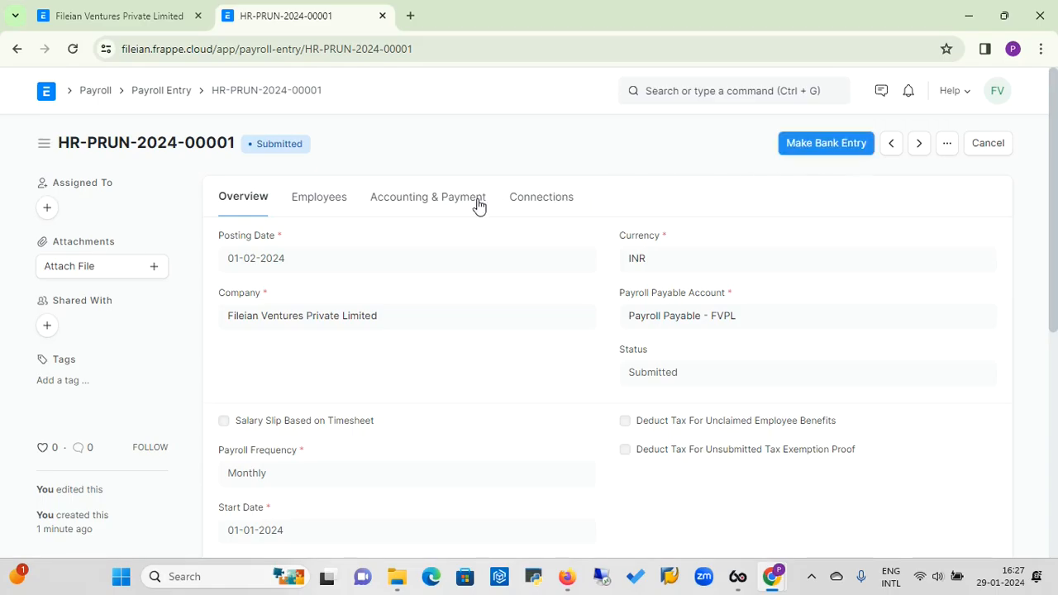
- Go from the payroll entry to the salary slip list and open the employee's submitted salary slip
{"action": "left_click", "coordinate": [180, 97]}
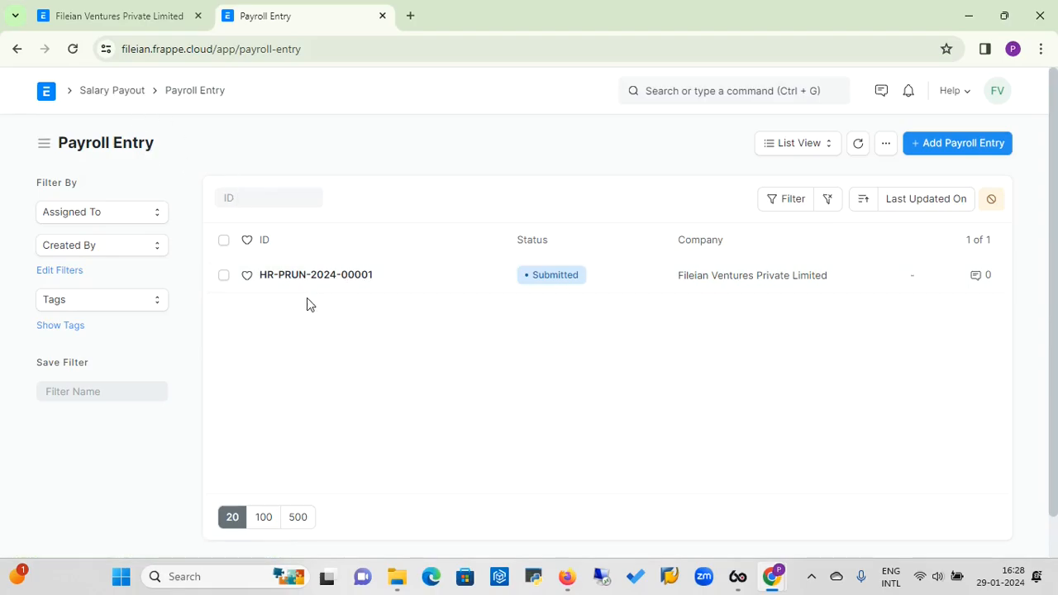
{"action": "left_click", "coordinate": [122, 90]}
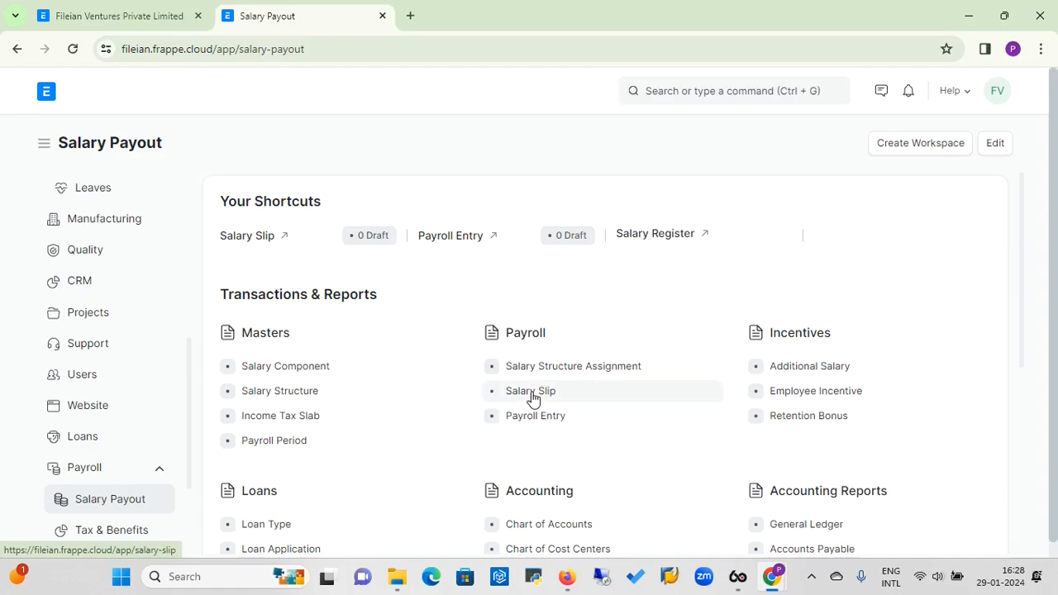
{"action": "left_click", "coordinate": [532, 395]}
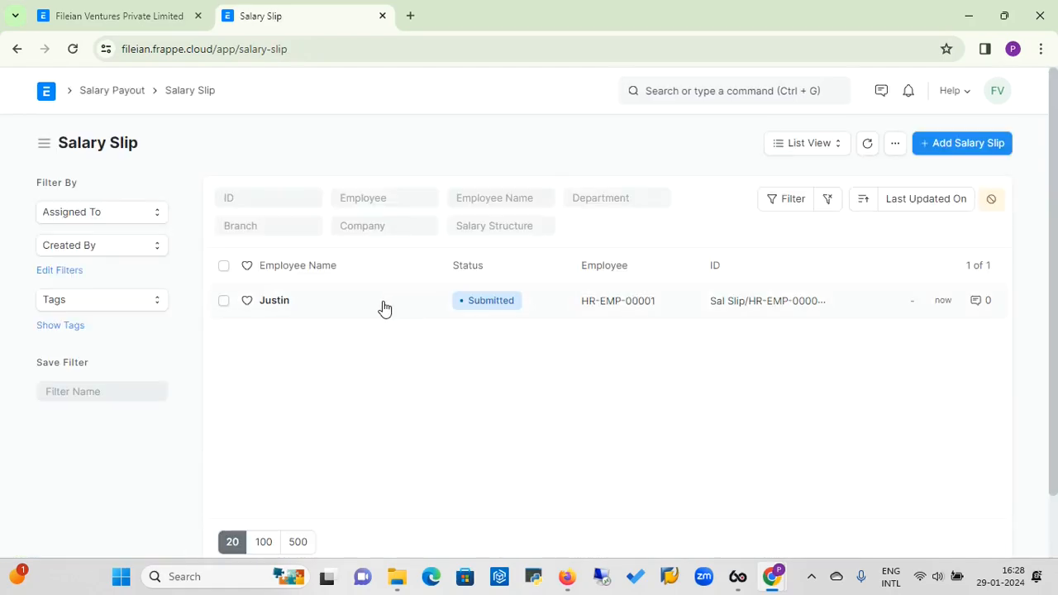
{"action": "left_click", "coordinate": [280, 307]}
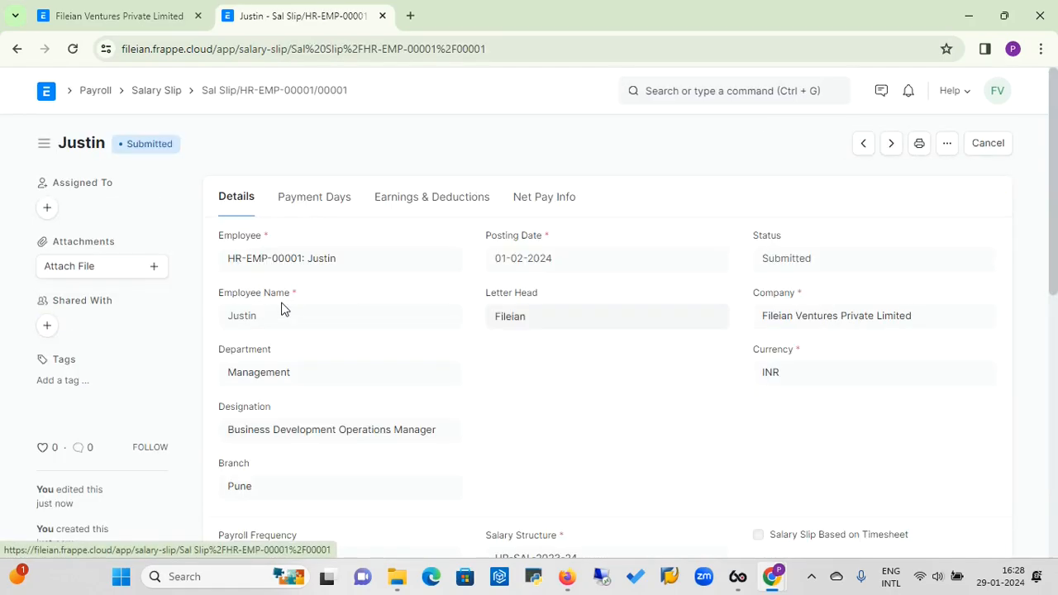
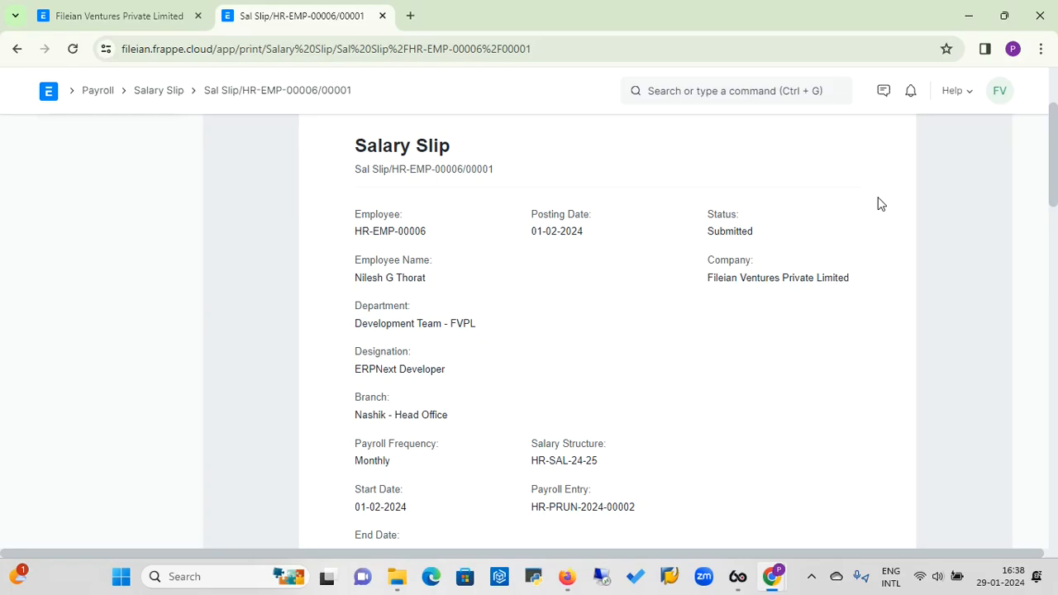
- Examine the salary slip's print preview, covering employee details, working days, earnings, deductions, net pay and tax figures
{"action": "scroll", "coordinate": [882, 203], "scroll_direction": "down", "scroll_amount": 3}
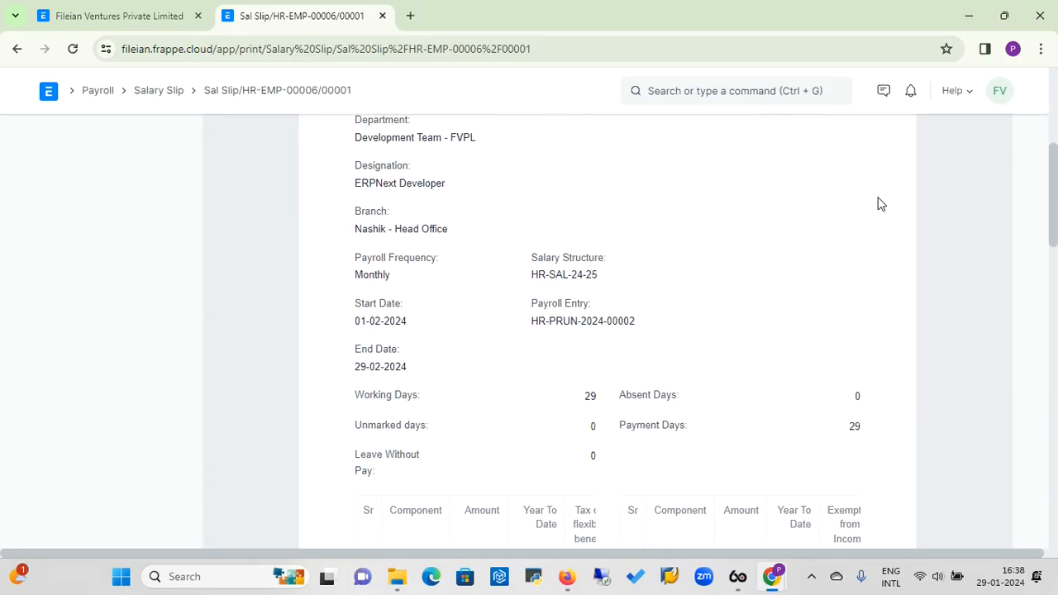
{"action": "scroll", "coordinate": [881, 203], "scroll_direction": "up", "scroll_amount": 4}
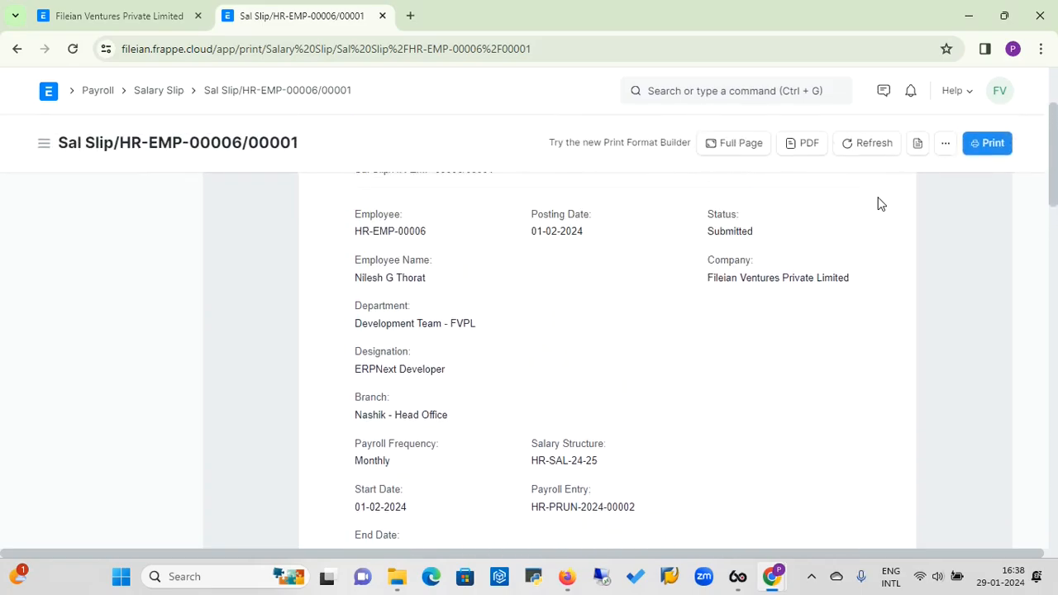
{"action": "scroll", "coordinate": [881, 203], "scroll_direction": "down", "scroll_amount": 2}
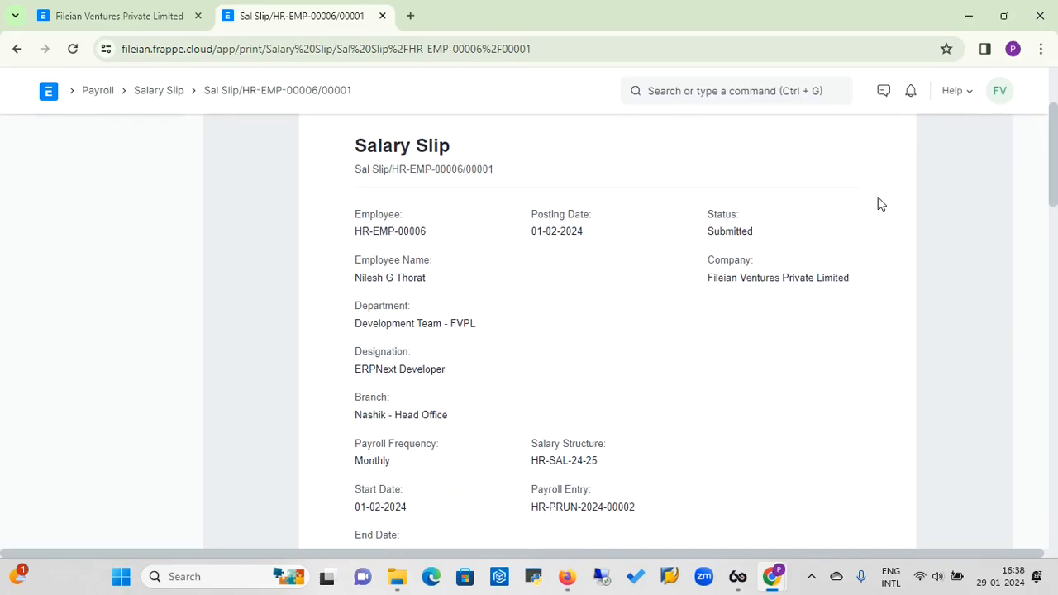
{"action": "scroll", "coordinate": [882, 203], "scroll_direction": "down", "scroll_amount": 5}
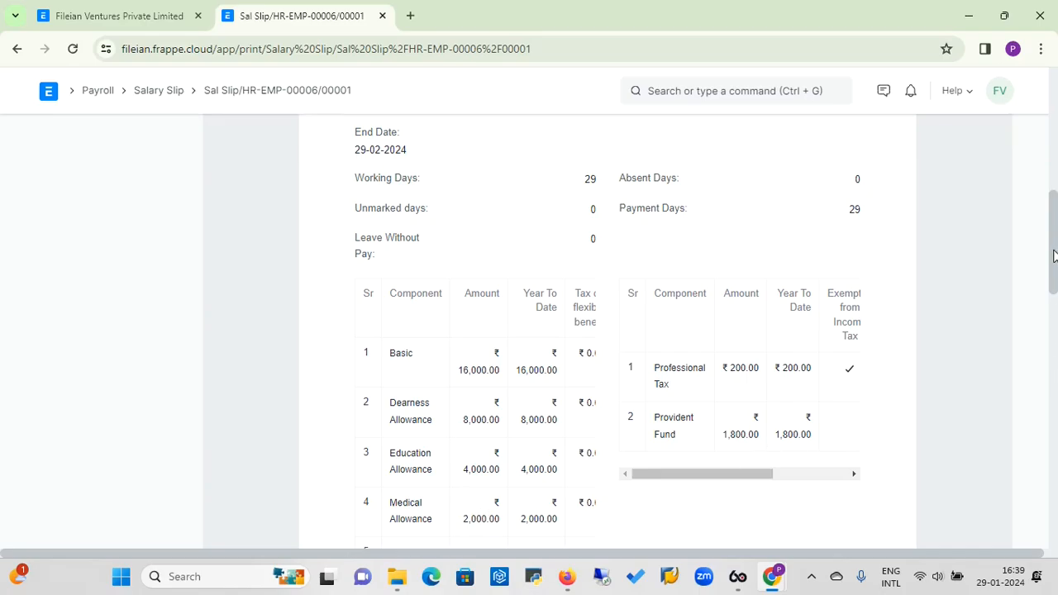
{"action": "key", "text": "alt+Tab"}
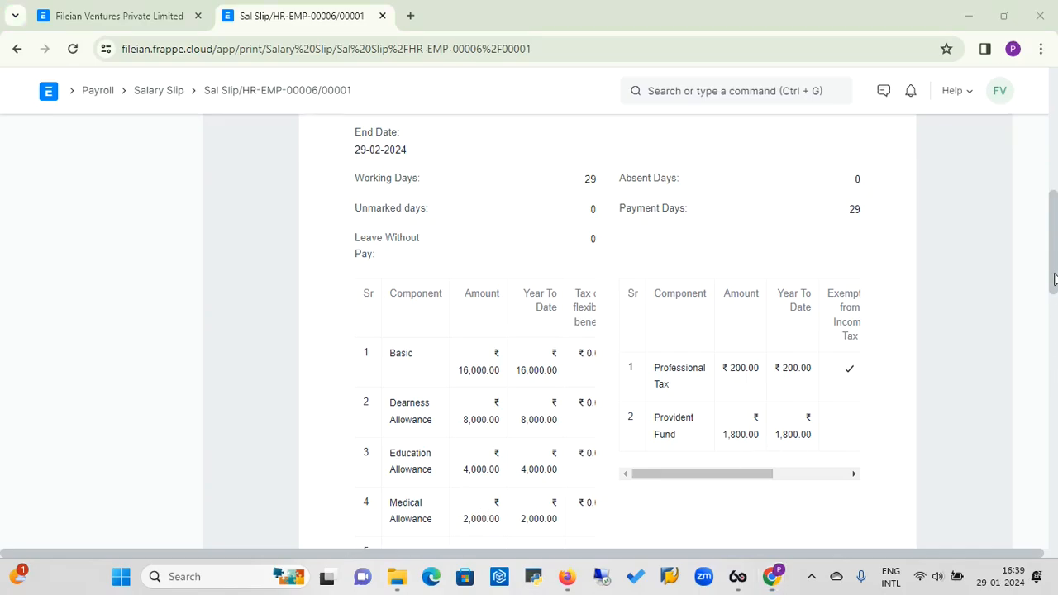
{"action": "left_click", "coordinate": [842, 398]}
{"action": "scroll", "coordinate": [842, 398], "scroll_direction": "down", "scroll_amount": 3}
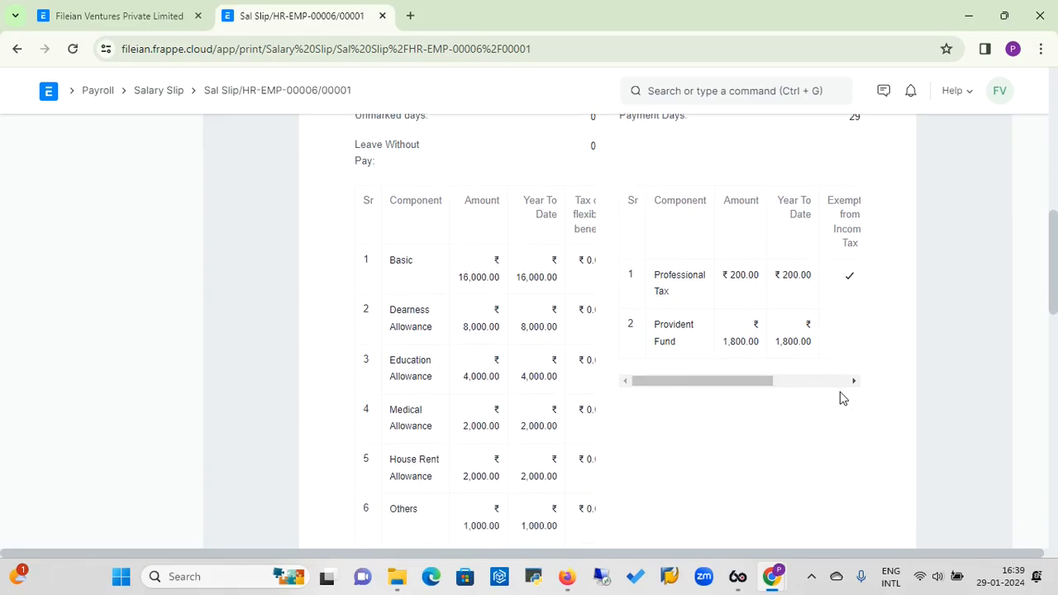
{"action": "scroll", "coordinate": [842, 398], "scroll_direction": "down", "scroll_amount": 4}
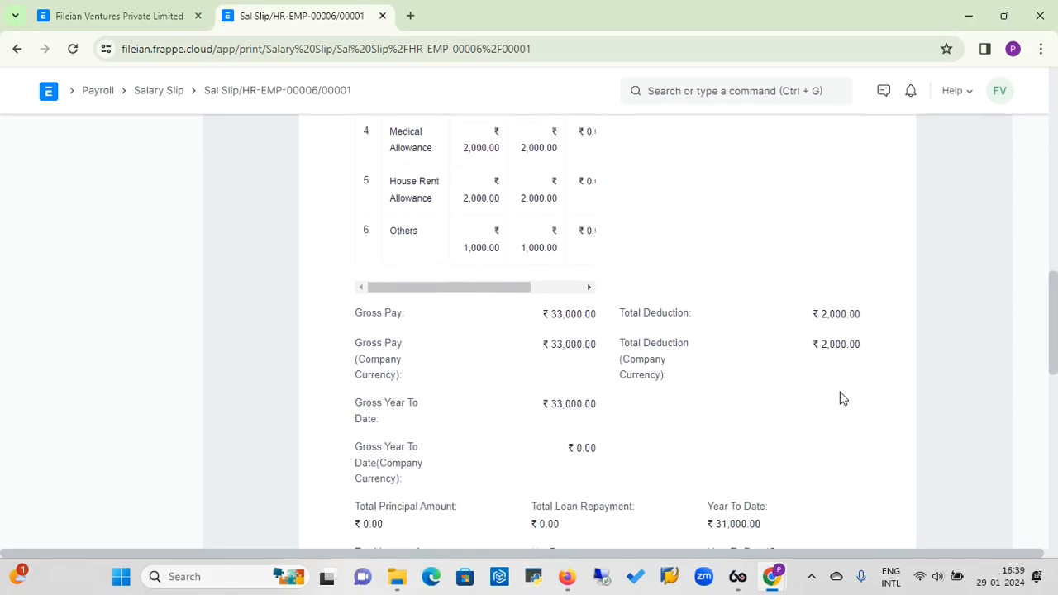
{"action": "scroll", "coordinate": [841, 398], "scroll_direction": "down", "scroll_amount": 2}
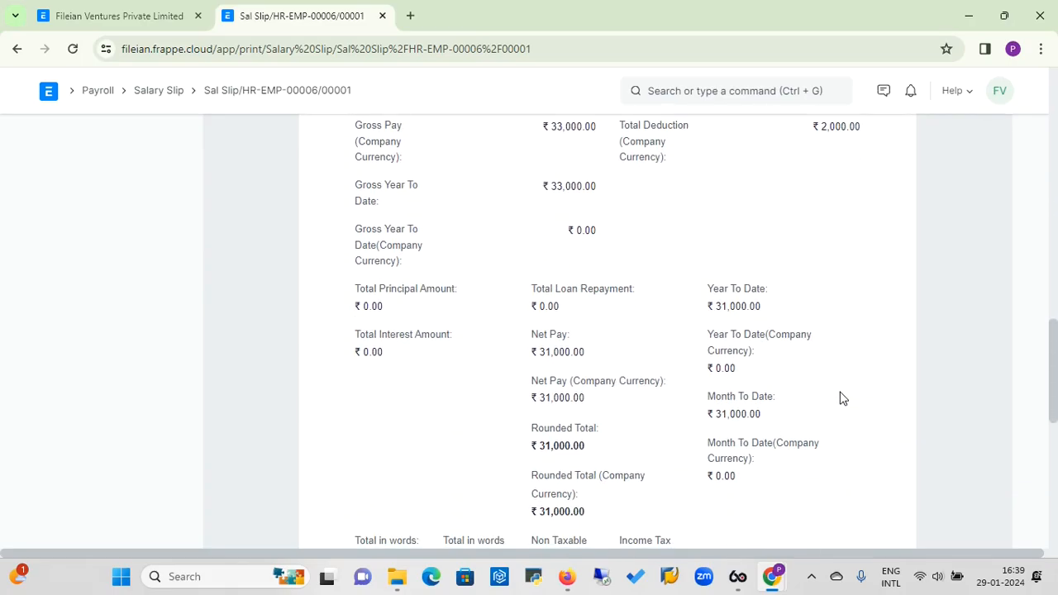
{"action": "scroll", "coordinate": [841, 398], "scroll_direction": "down", "scroll_amount": 3}
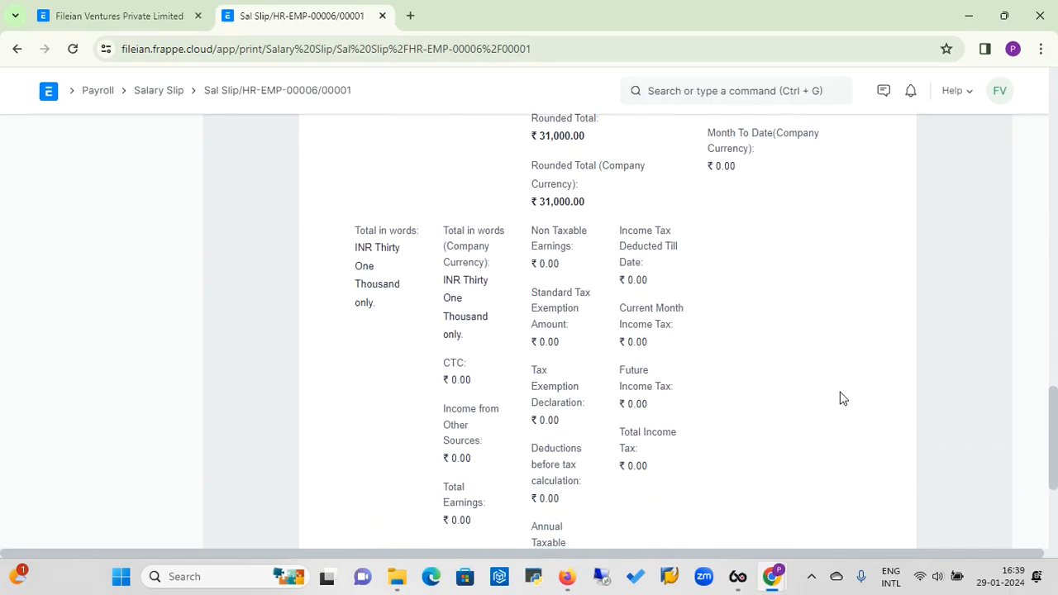
{"action": "scroll", "coordinate": [842, 398], "scroll_direction": "down", "scroll_amount": 1}
{"action": "scroll", "coordinate": [842, 398], "scroll_direction": "up", "scroll_amount": 1}
{"action": "scroll", "coordinate": [842, 399], "scroll_direction": "up", "scroll_amount": 15}
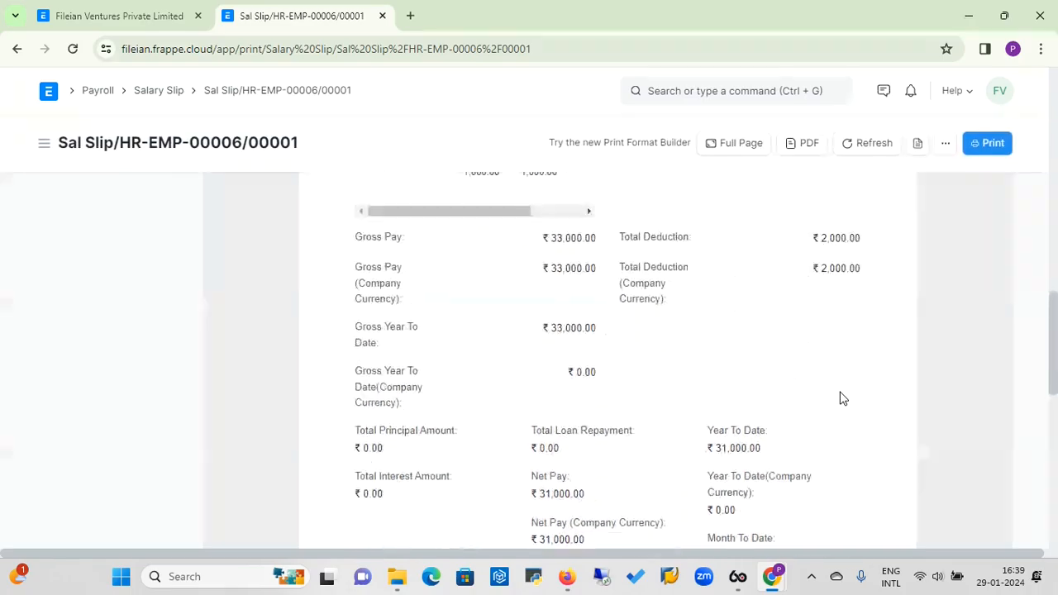